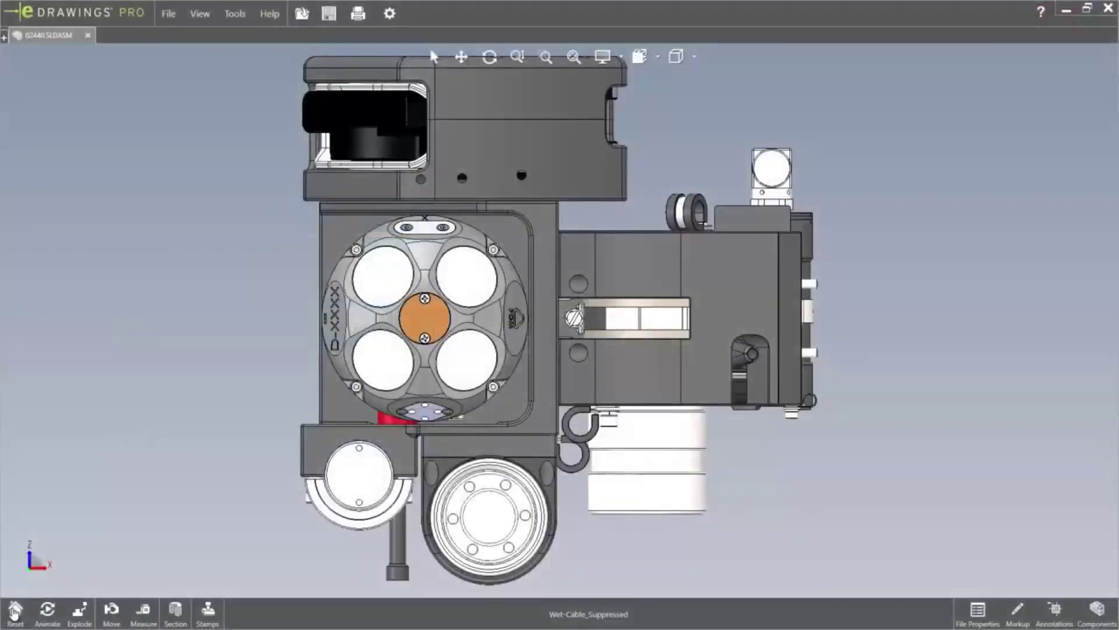
Step: Reset the 02440 assembly to its default view orientation
click(16, 610)
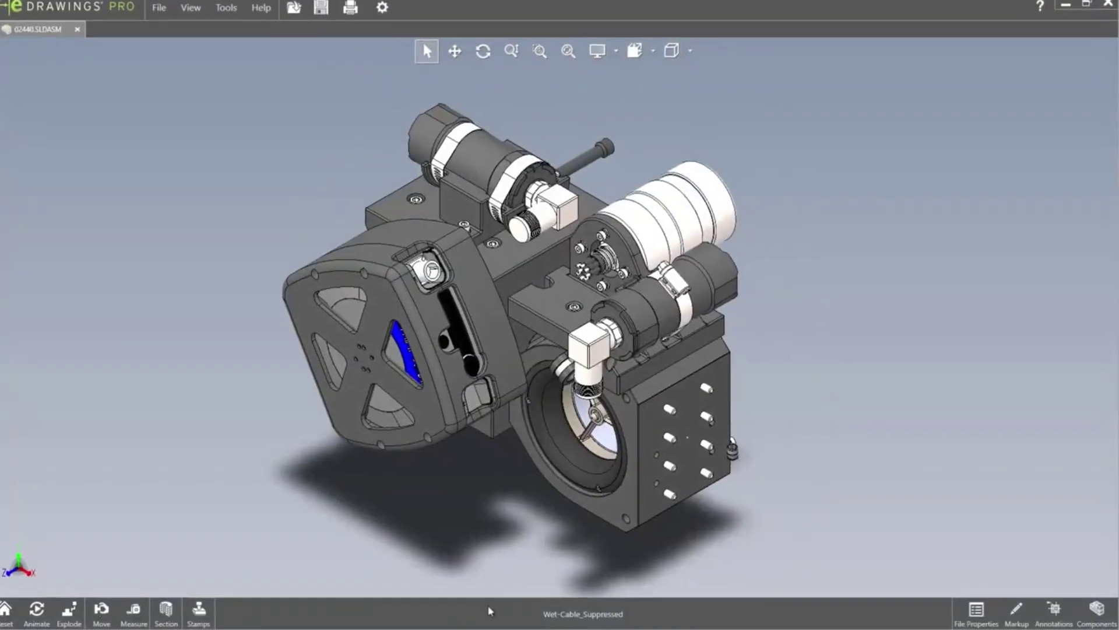
Step: Review the 02440 custom and configuration-specific file properties, then hide the properties panel
click(978, 610)
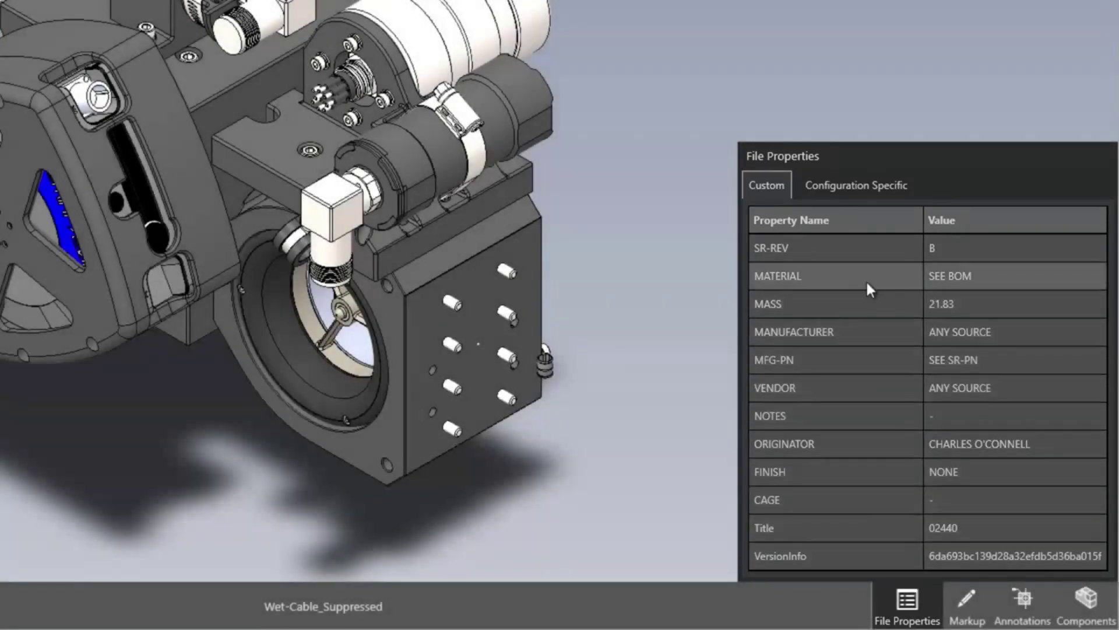
click(866, 191)
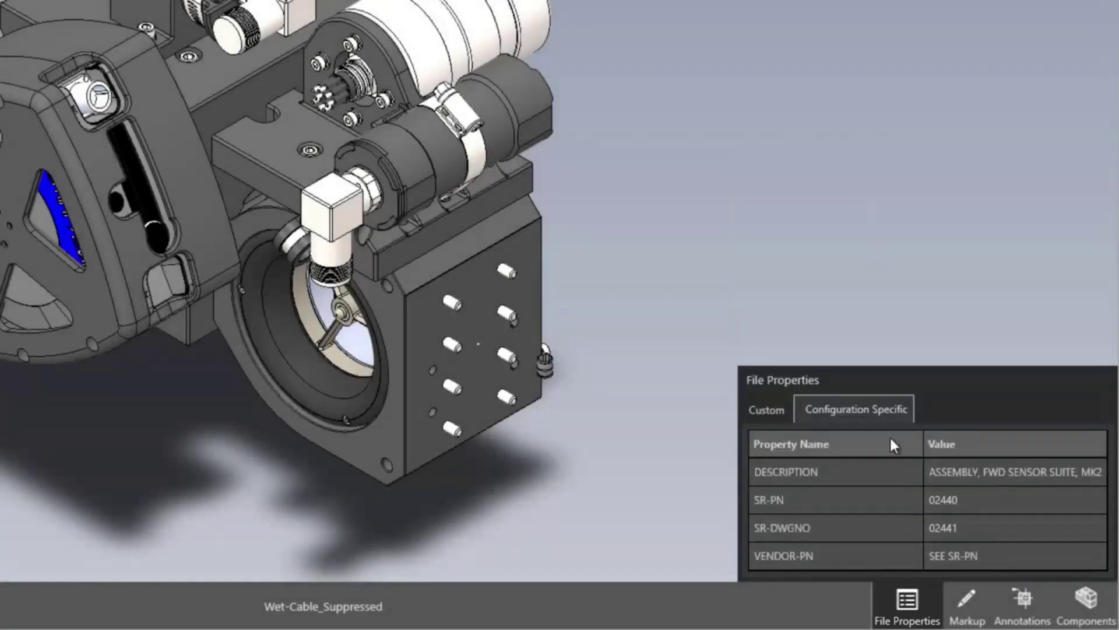
click(909, 609)
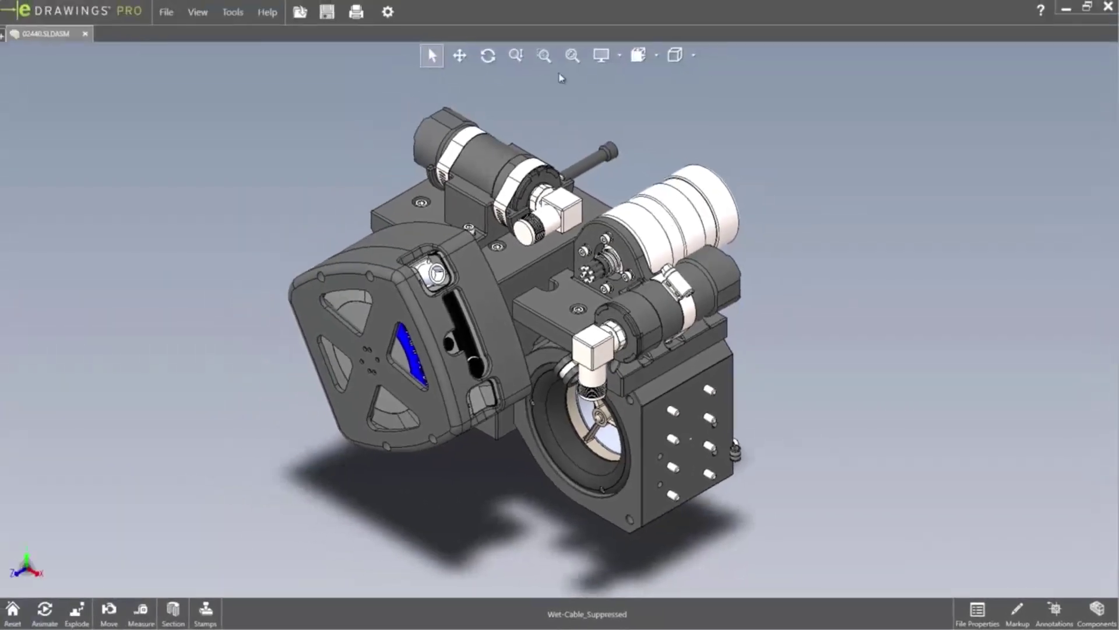
Step: Zoom into the lower-right pin block and measure pin spacing (min/max), pin diameter and pin-to-plate distance
click(543, 55)
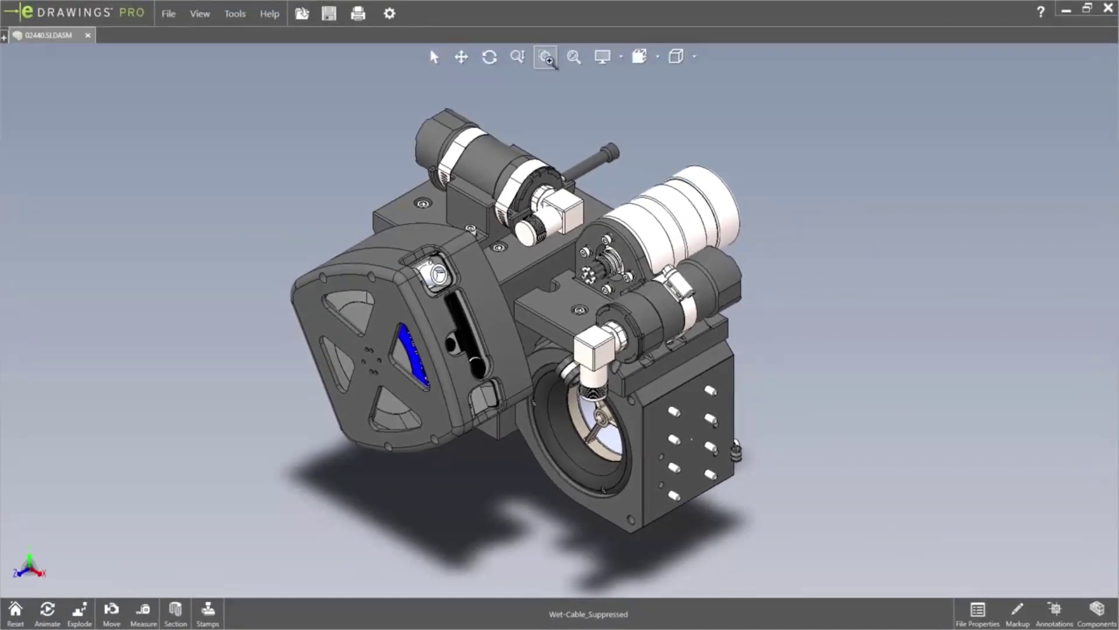
drag(542, 281, 753, 525)
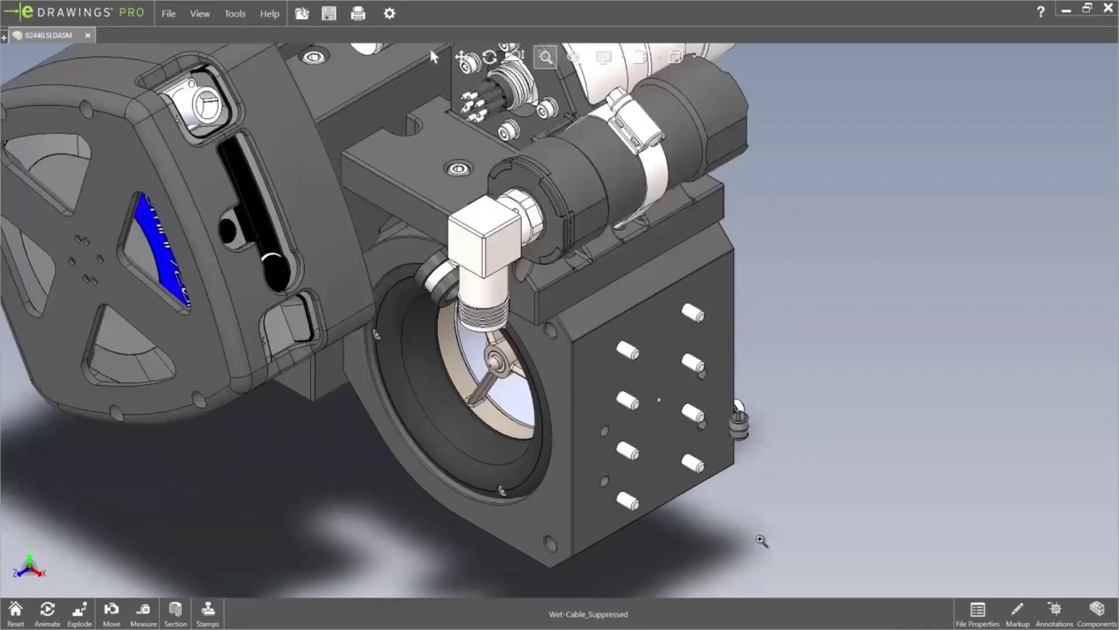
click(143, 611)
click(128, 500)
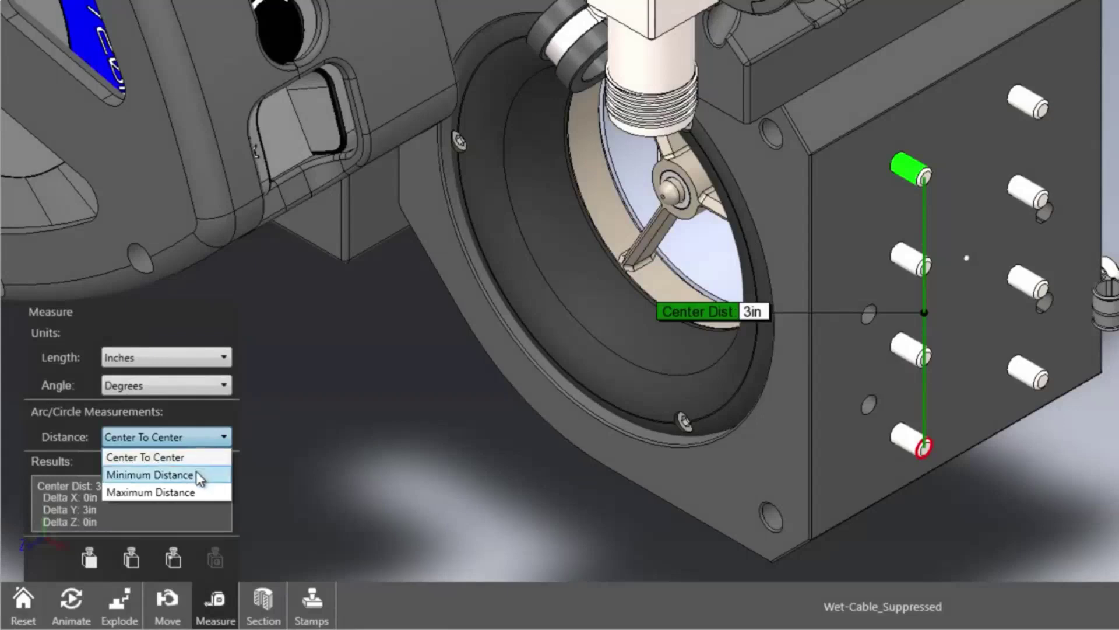
click(195, 471)
click(196, 437)
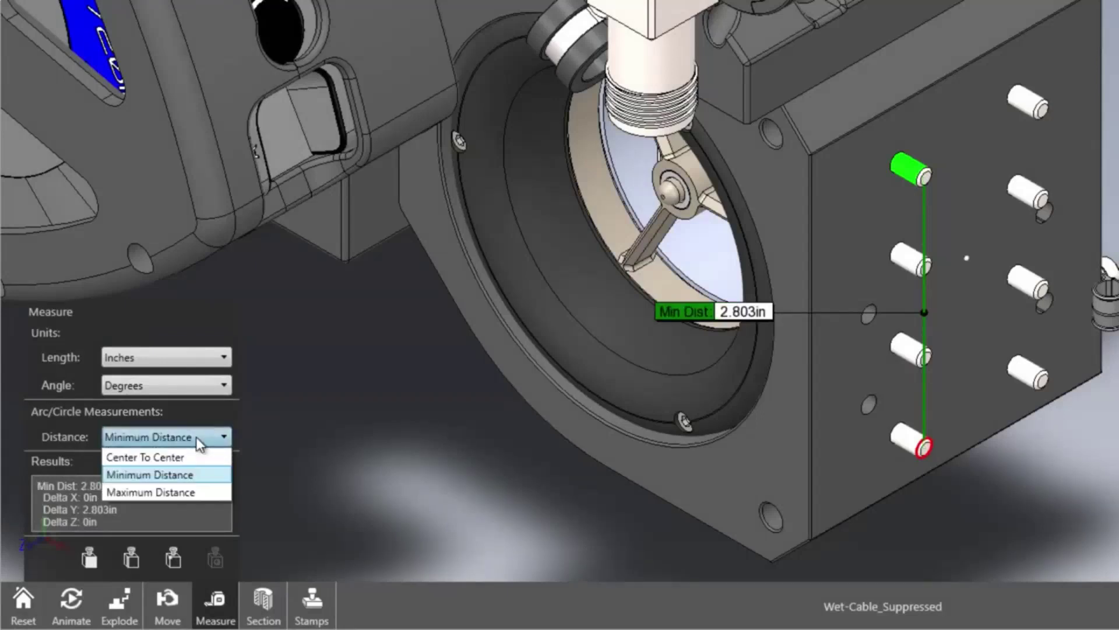
click(197, 492)
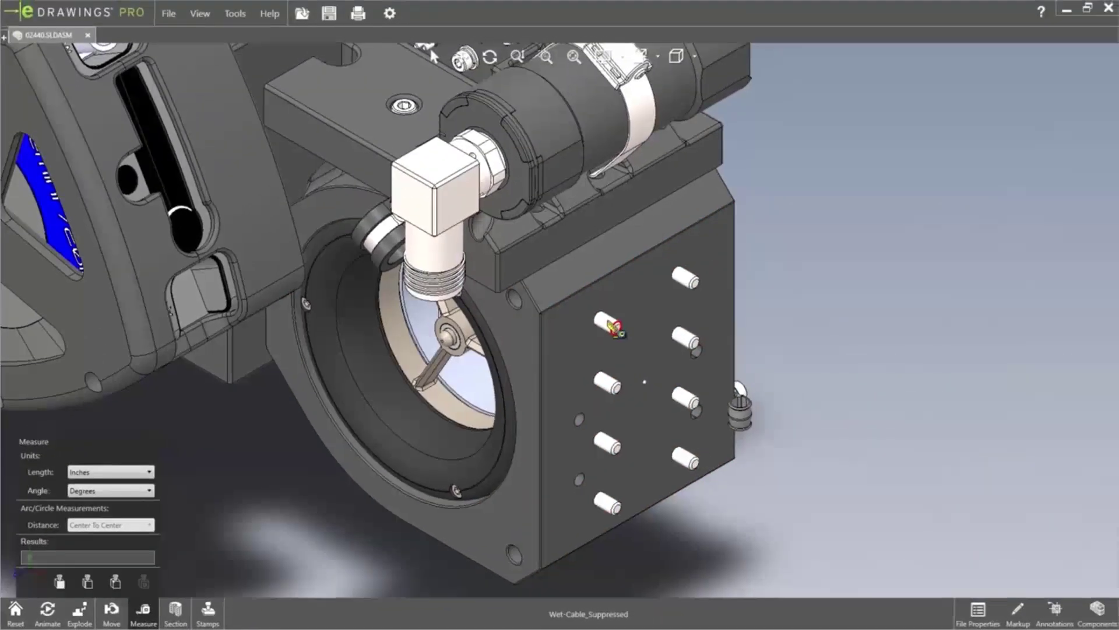
click(780, 245)
click(416, 138)
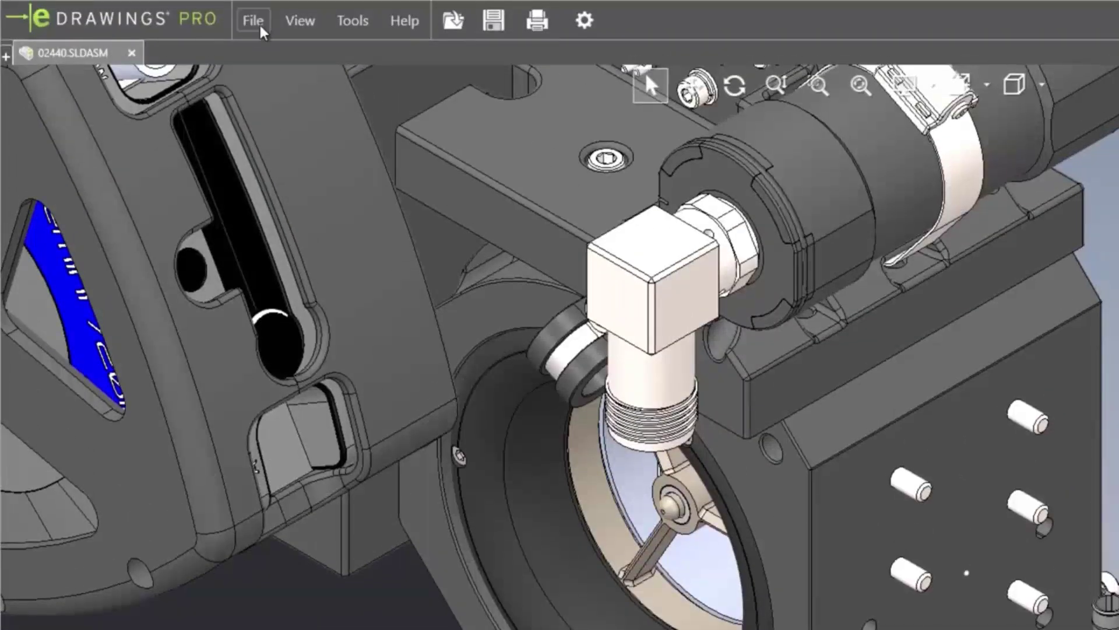
Step: Start a Save As of the assembly and open the file type list
click(259, 22)
click(157, 206)
click(177, 467)
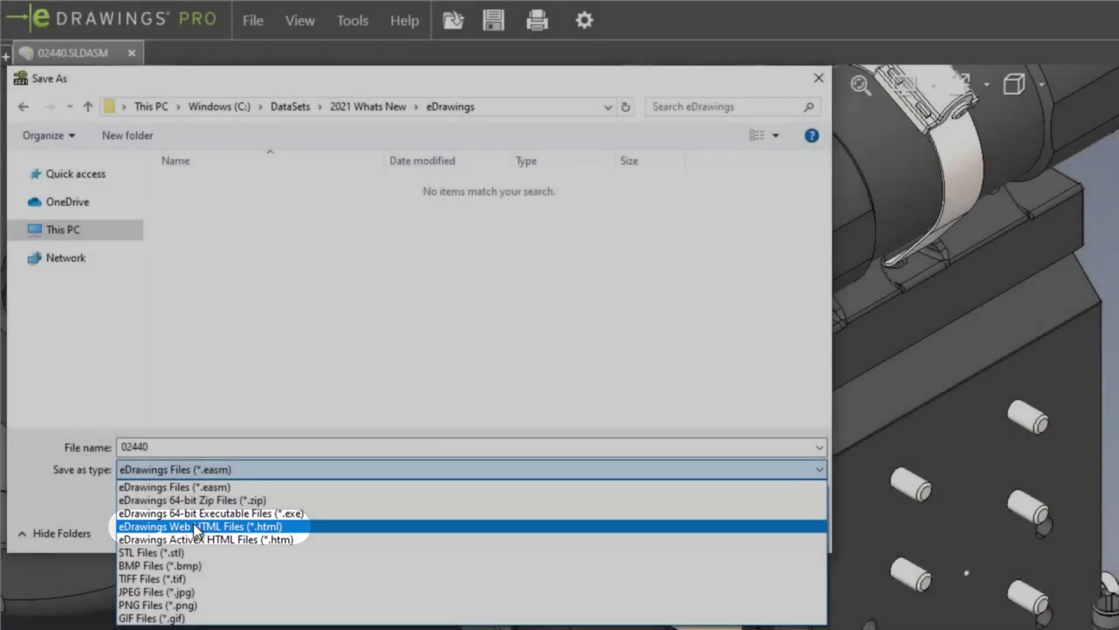
Step: Save the assembly as eDrawings Web HTML Files (*.html) with Enable measure kept on
click(193, 525)
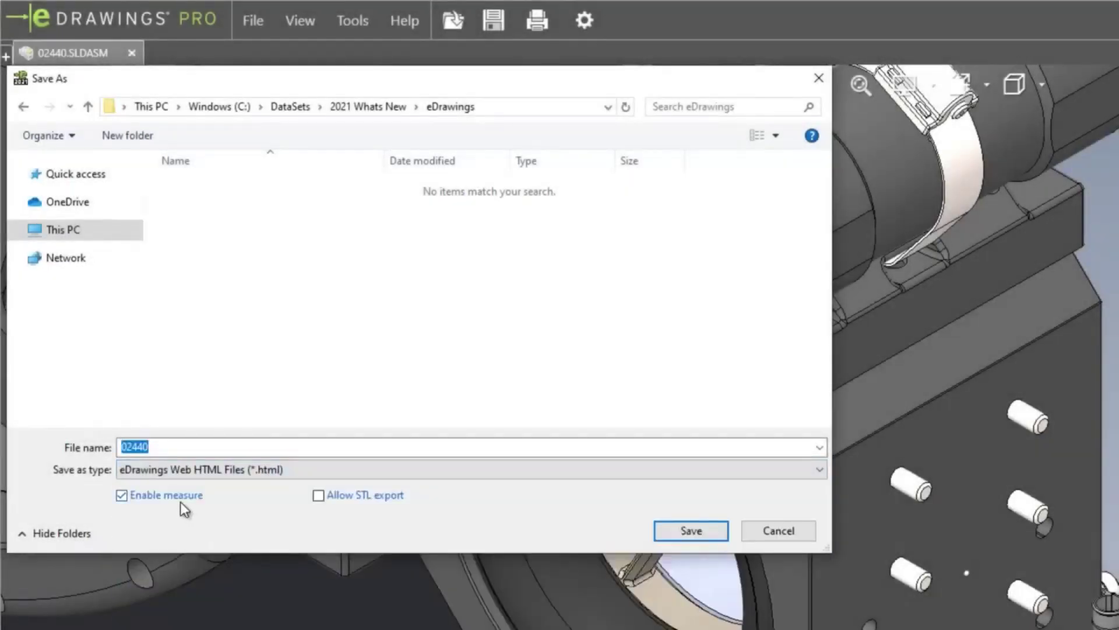
click(693, 531)
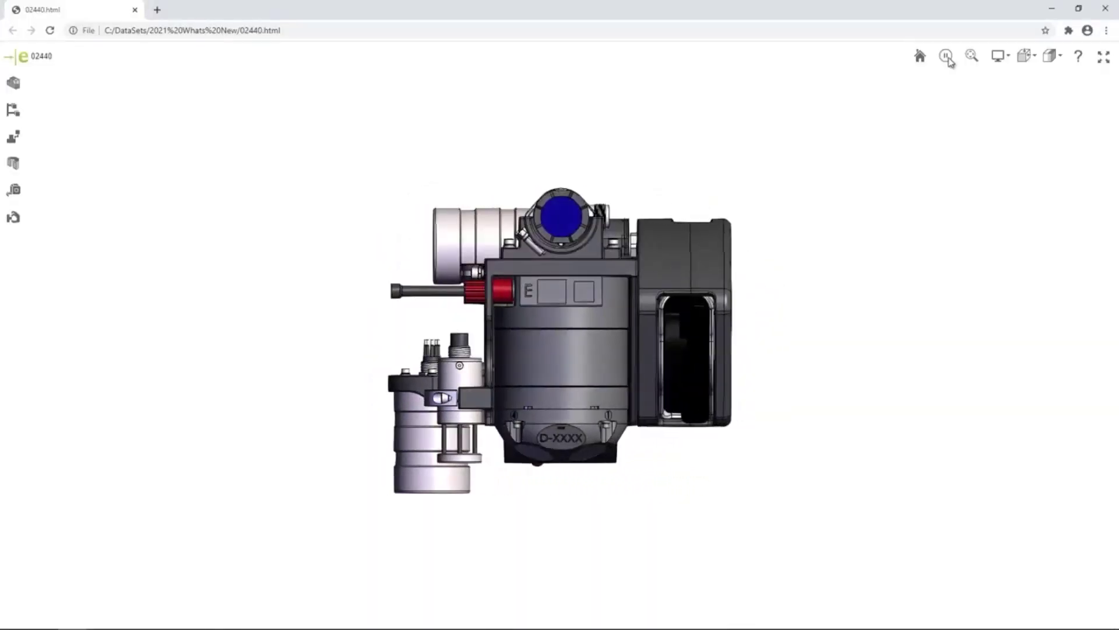
Step: Stop the spin and measure the block's bottom and top edges: 108.54mm apart, 188.47mm total
click(920, 55)
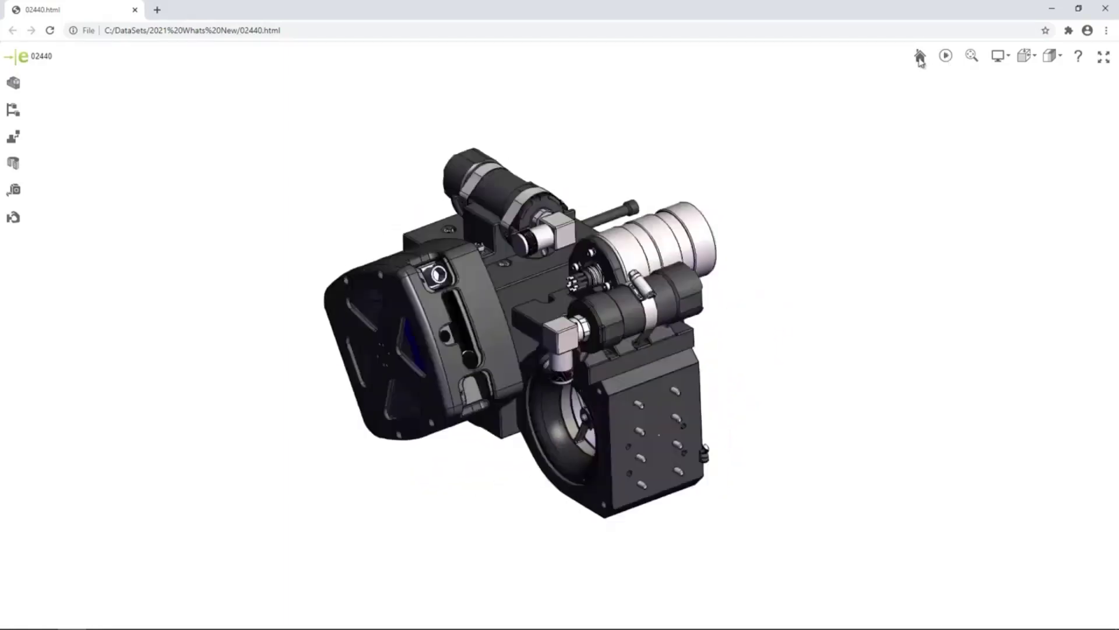
click(15, 190)
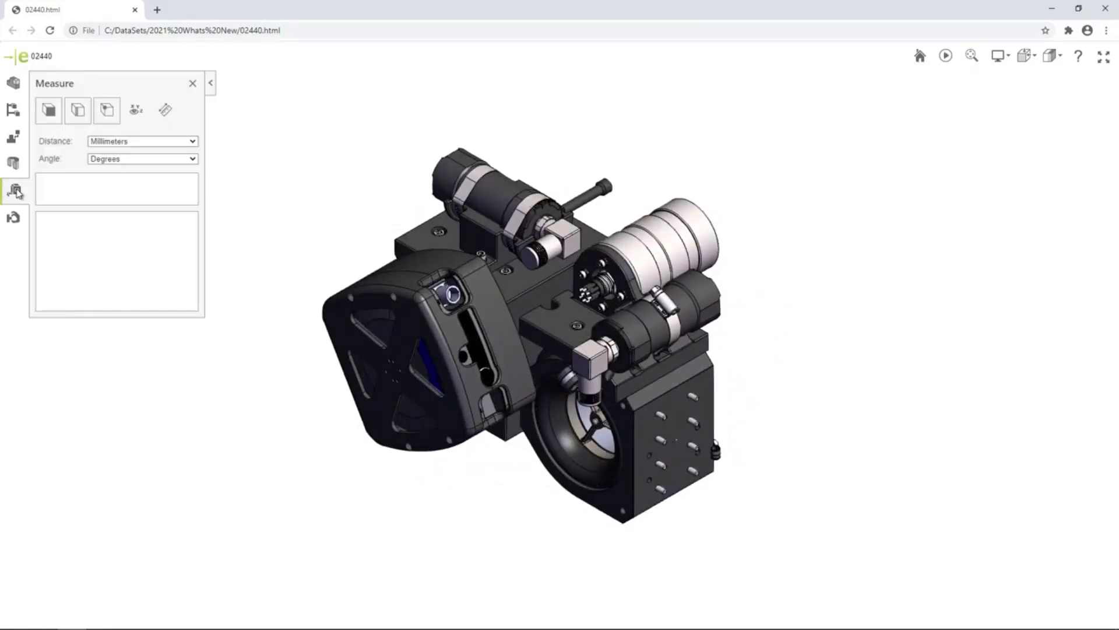
mouse_move(656, 509)
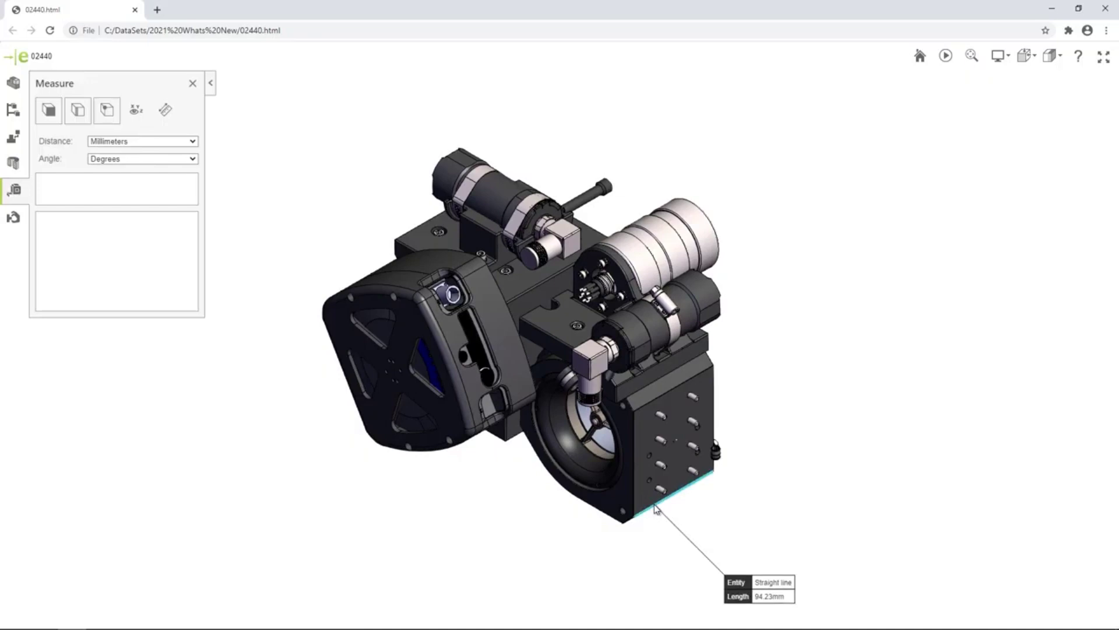
click(656, 509)
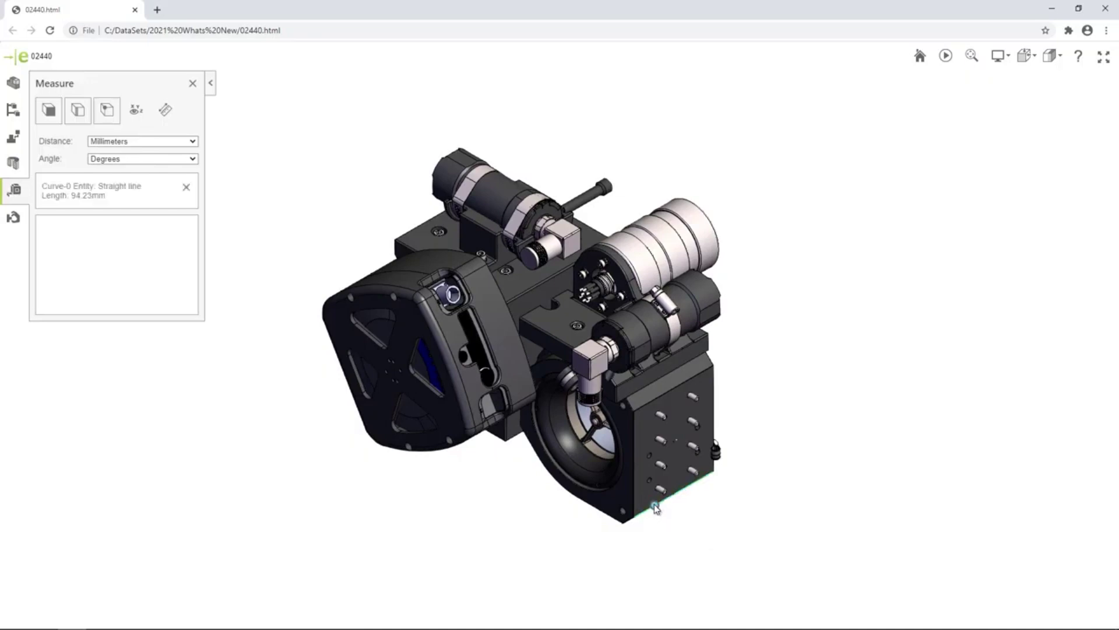
click(704, 373)
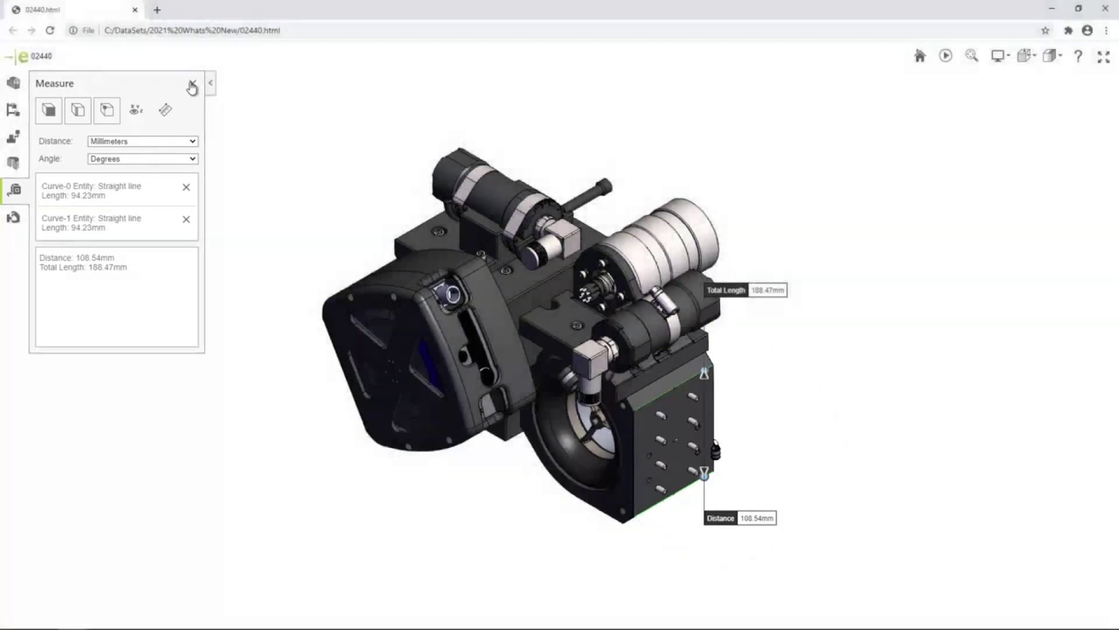
Step: Clear the measurements, zoom in, and move the nozzle assembly down-left out of its housing
click(192, 86)
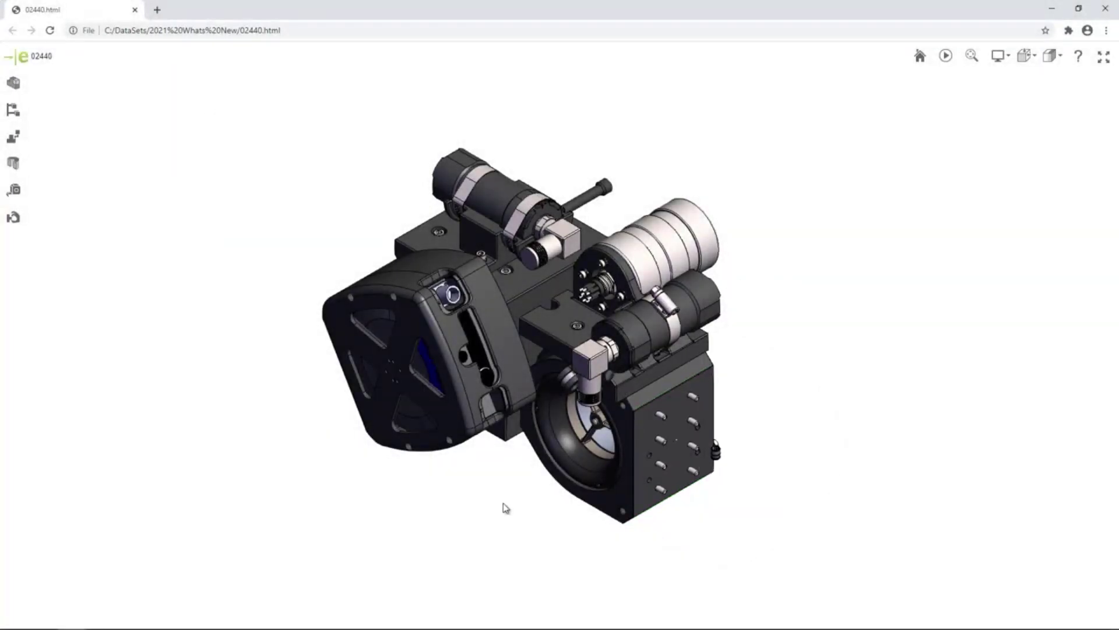
middle_drag(505, 508, 501, 362)
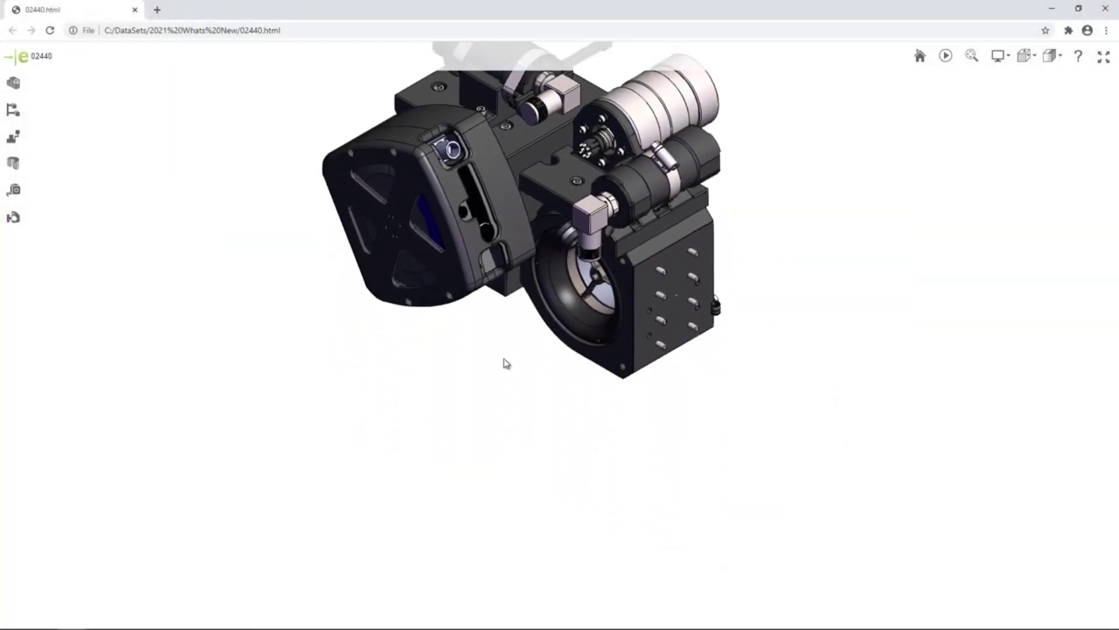
scroll(515, 403, up, 5)
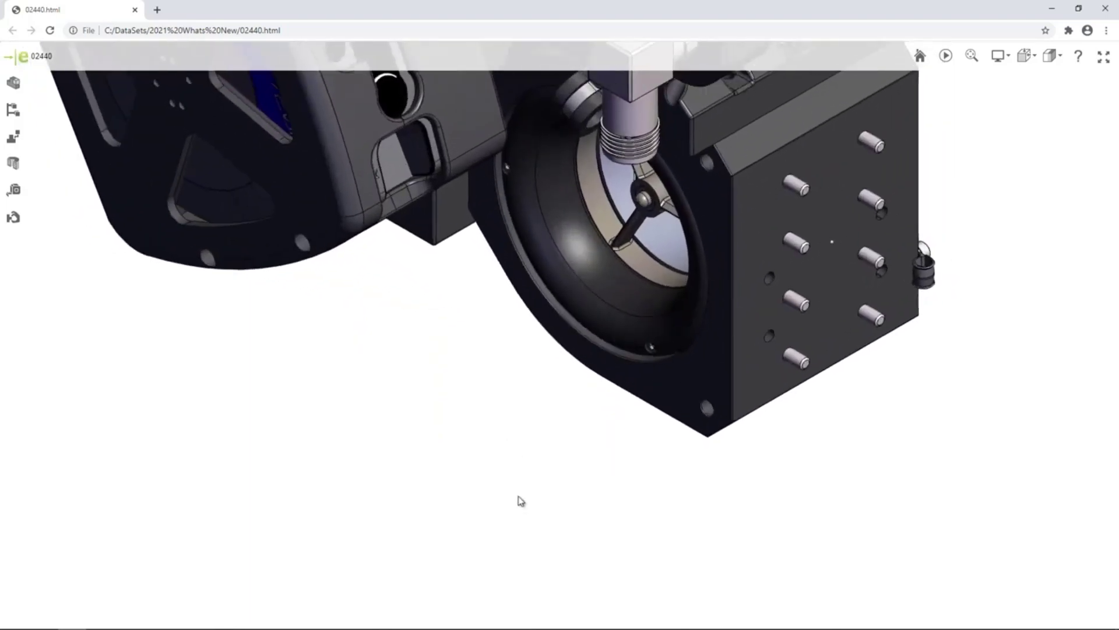
click(14, 217)
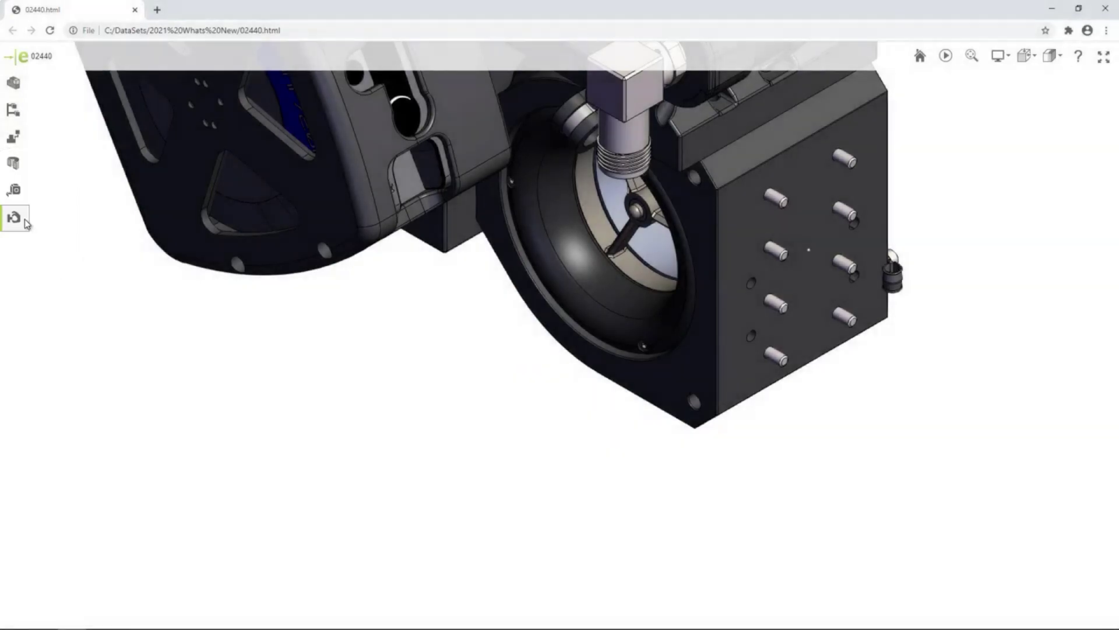
drag(590, 302, 383, 484)
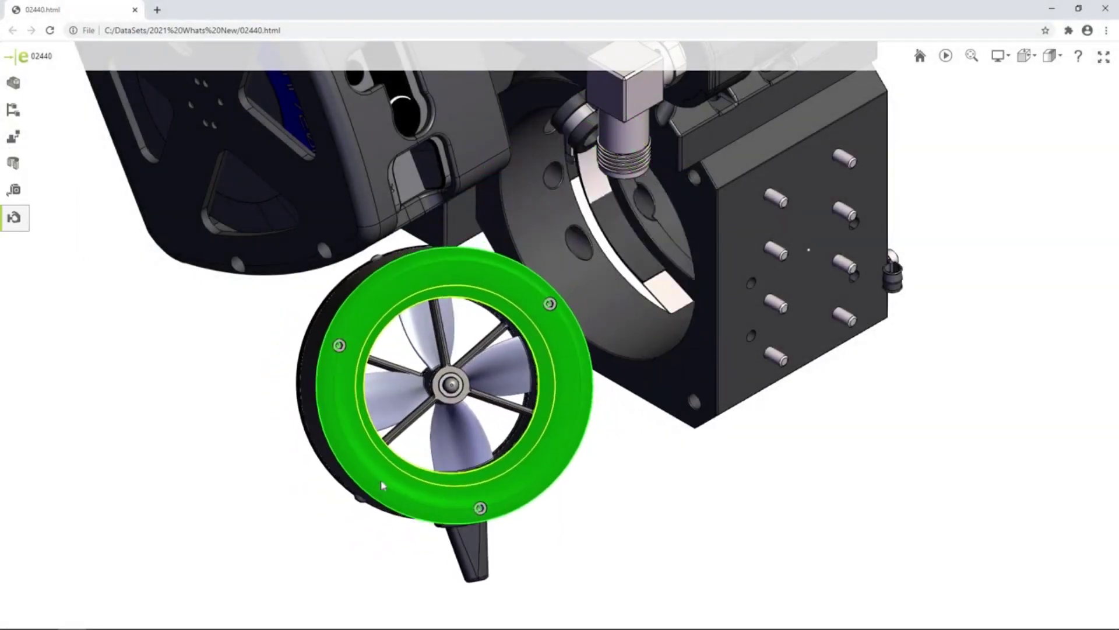
click(354, 504)
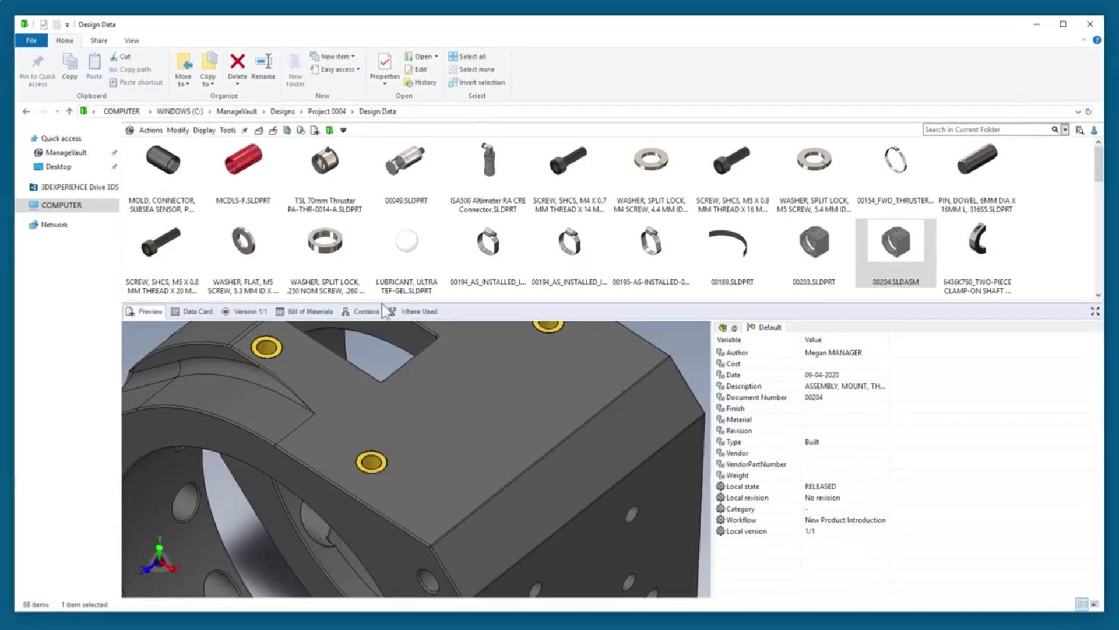
Step: Check 00204.SLDASM's properties and File Data Card, then show the folder as extra large icons
click(376, 55)
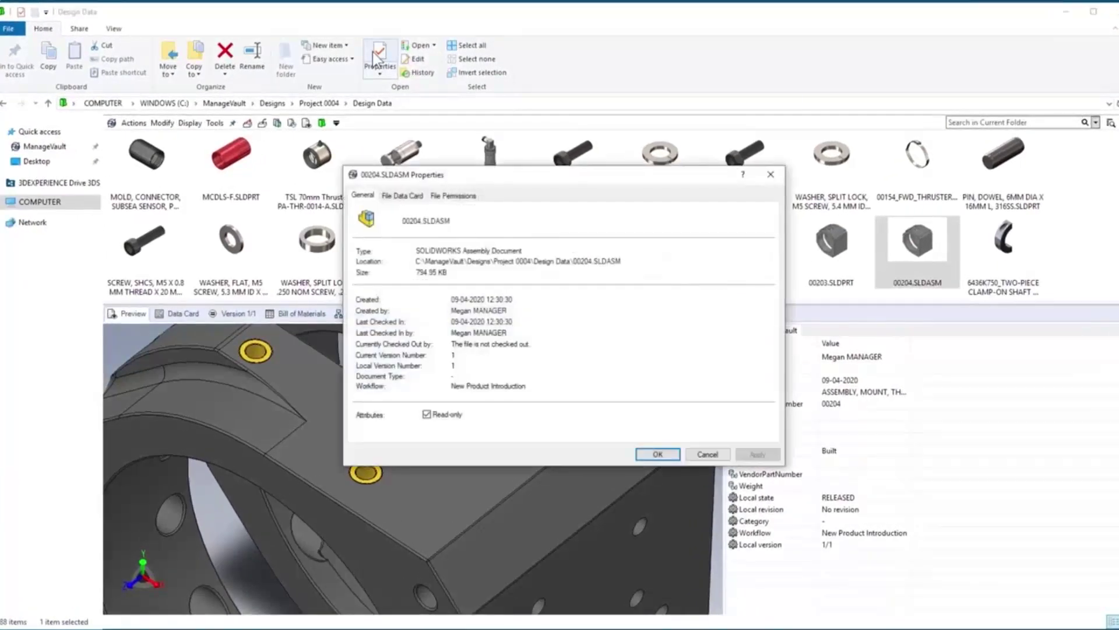
click(406, 197)
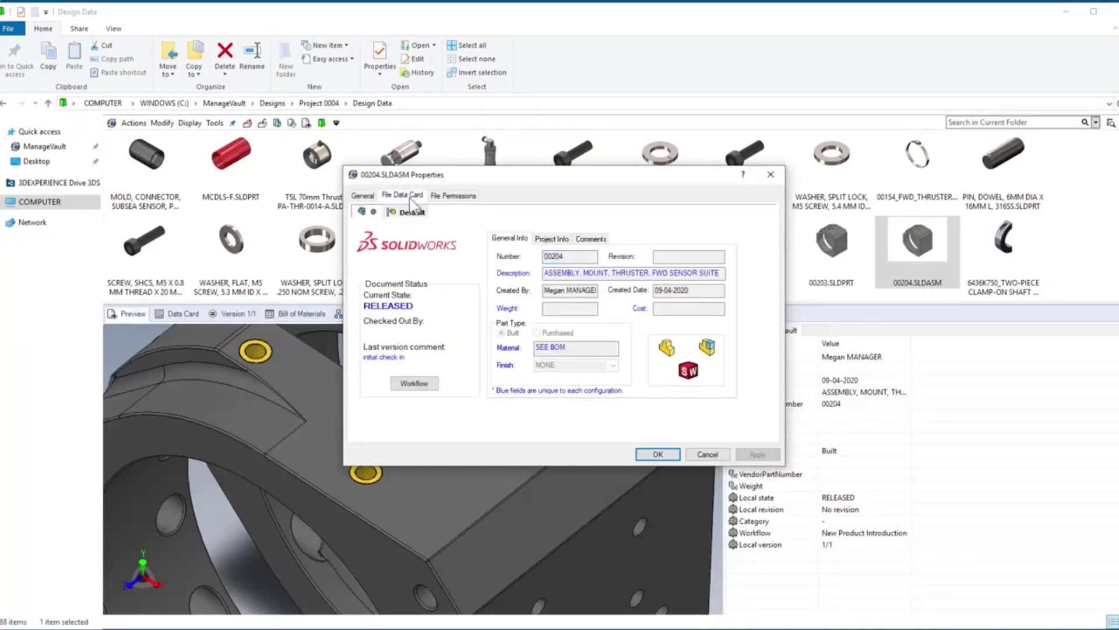
key(Escape)
click(113, 29)
click(138, 46)
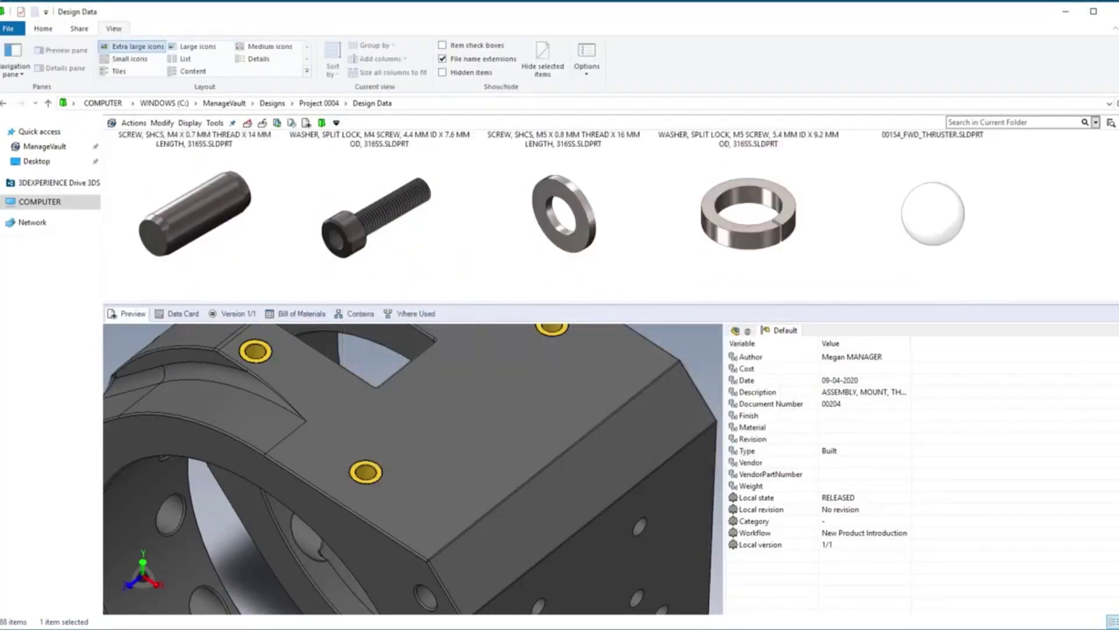
Step: Preview the 02445.SLDPRT bracket part and sort the Design Data file list by State
scroll(606, 215, down, 5)
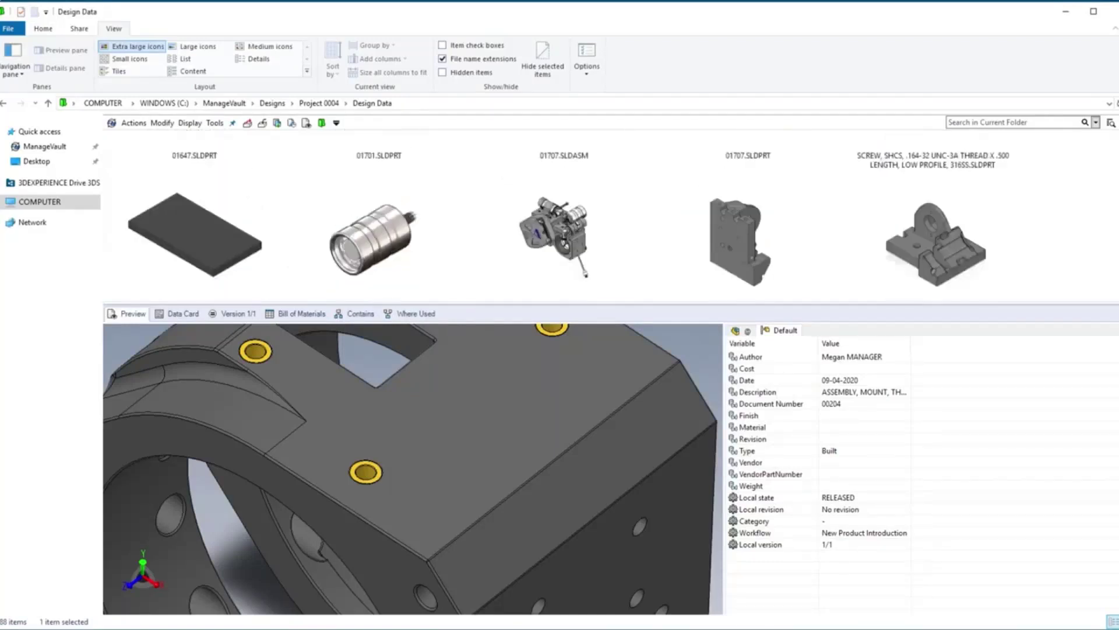
scroll(687, 218, down, 1)
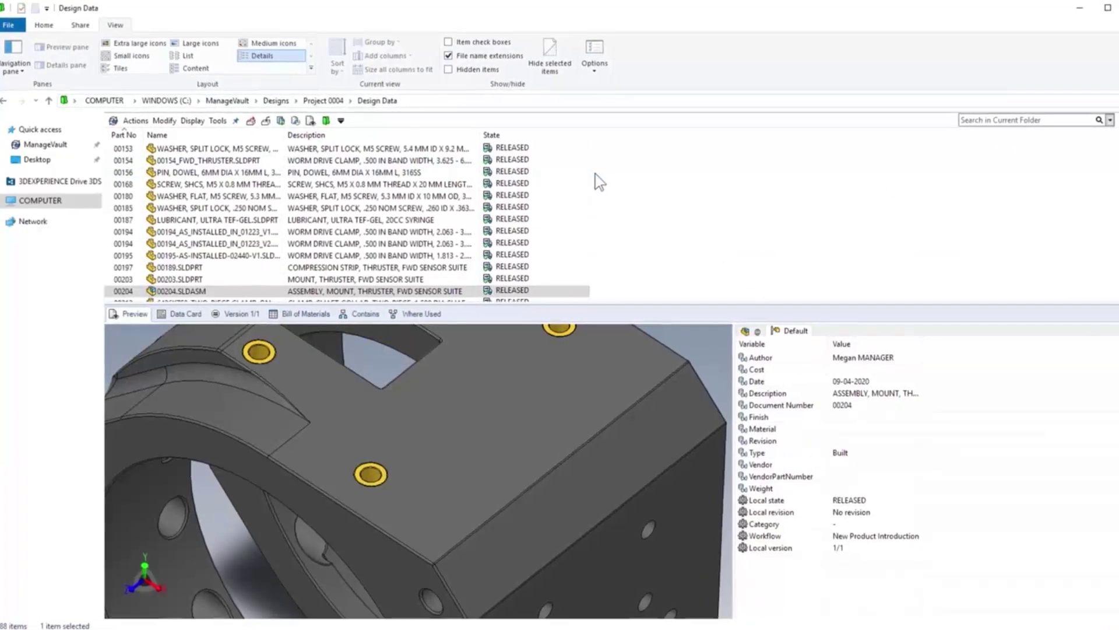
scroll(619, 229, down, 10)
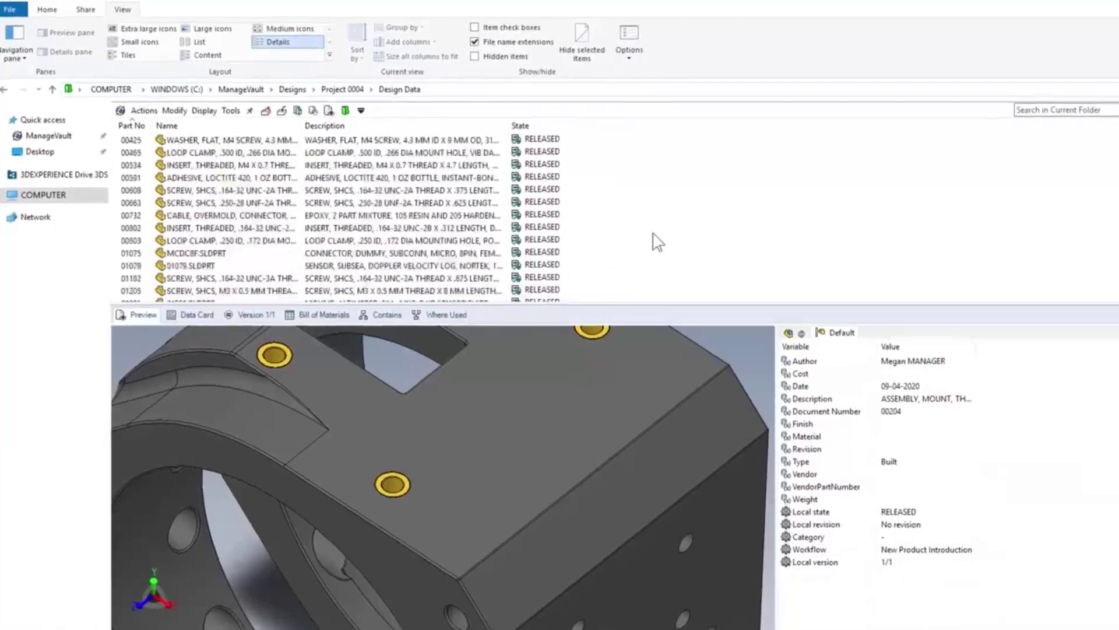
click(618, 252)
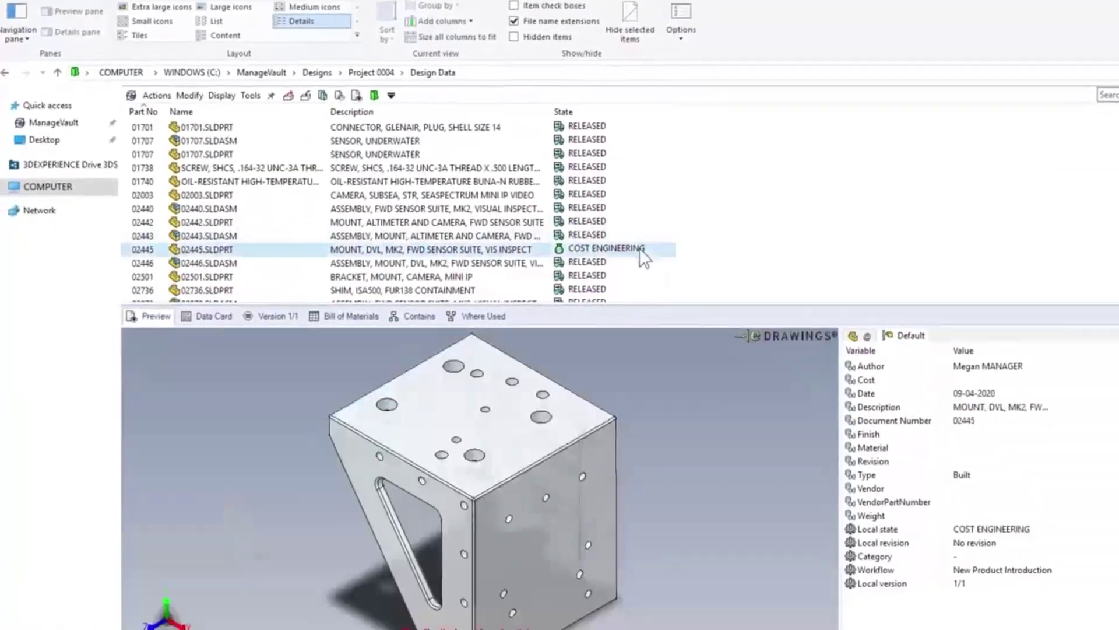
click(669, 109)
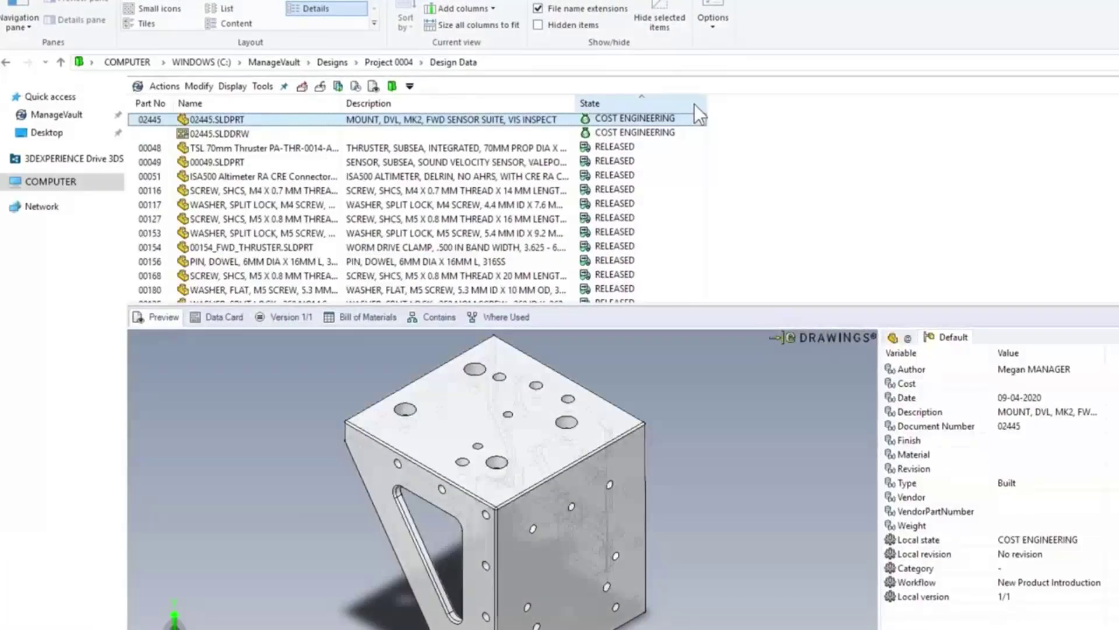
Step: Apply the INTERMEDIATE column set, then the ADVANCED column set, to the file list
right_click(694, 104)
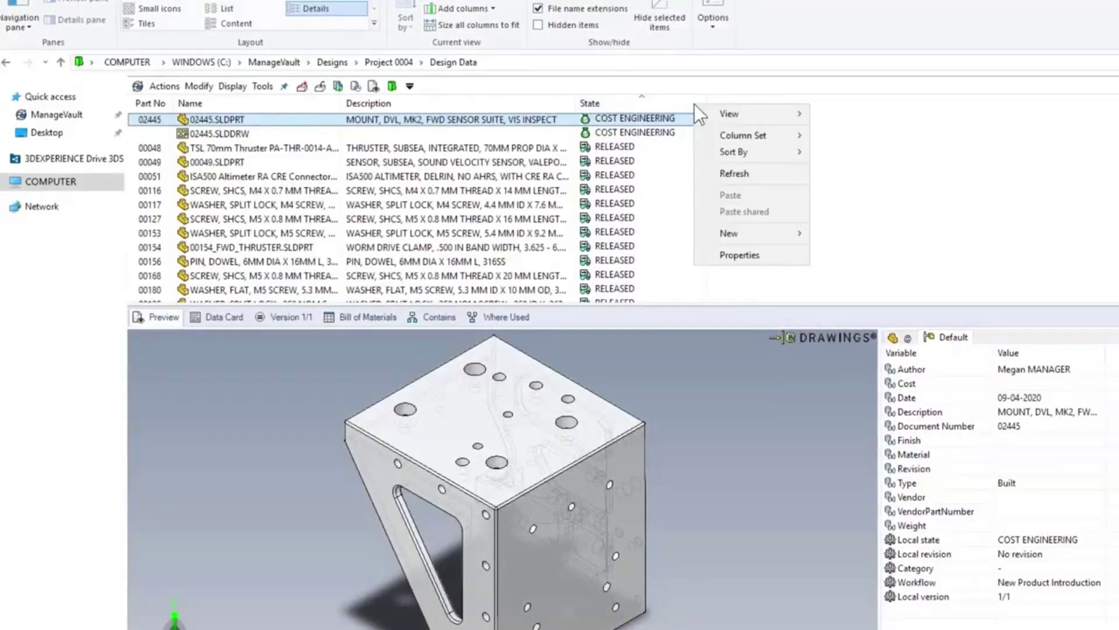
mouse_move(777, 134)
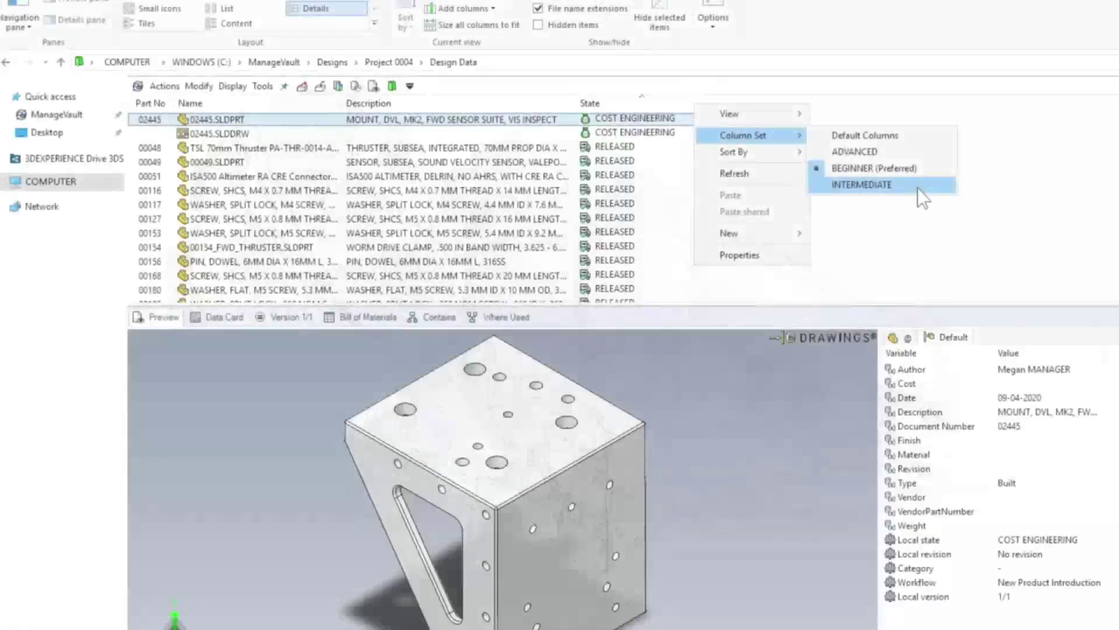
click(917, 188)
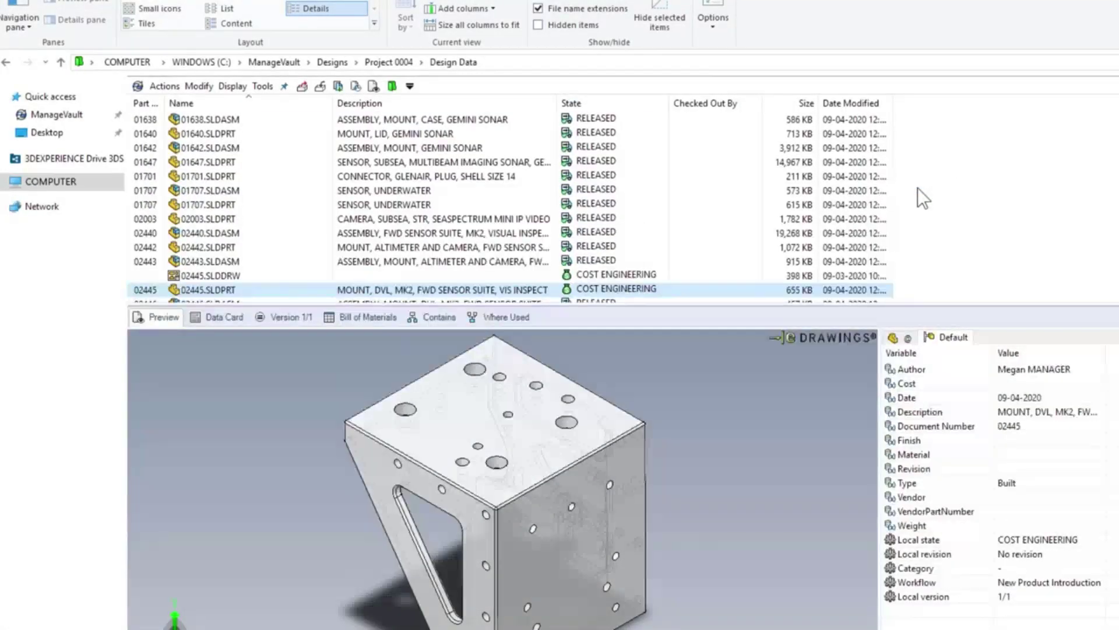
right_click(754, 106)
mouse_move(804, 135)
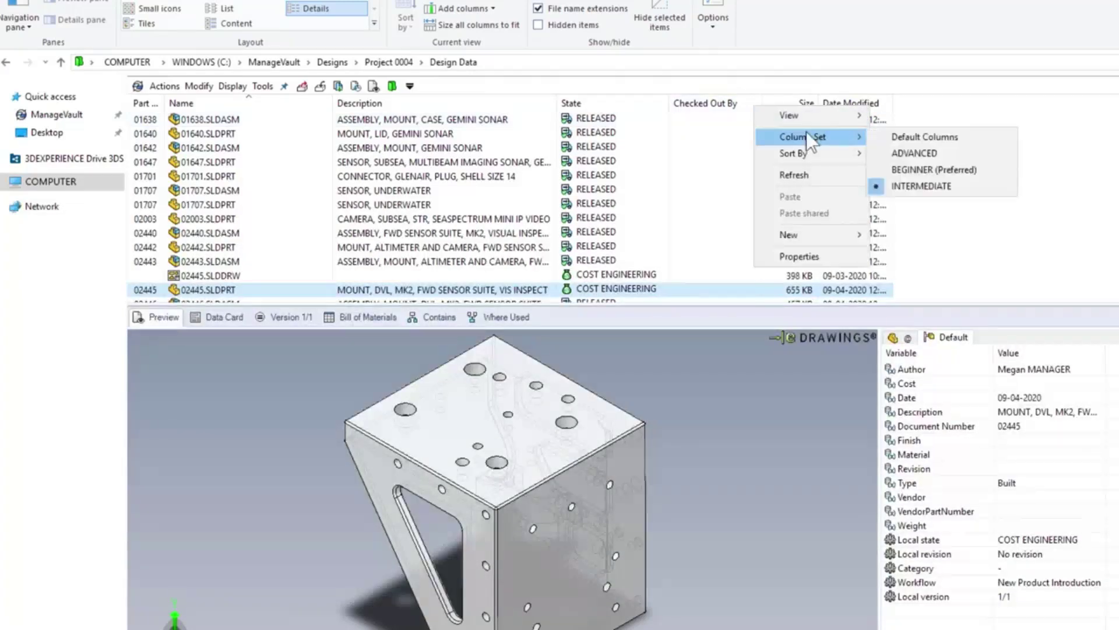
click(1006, 154)
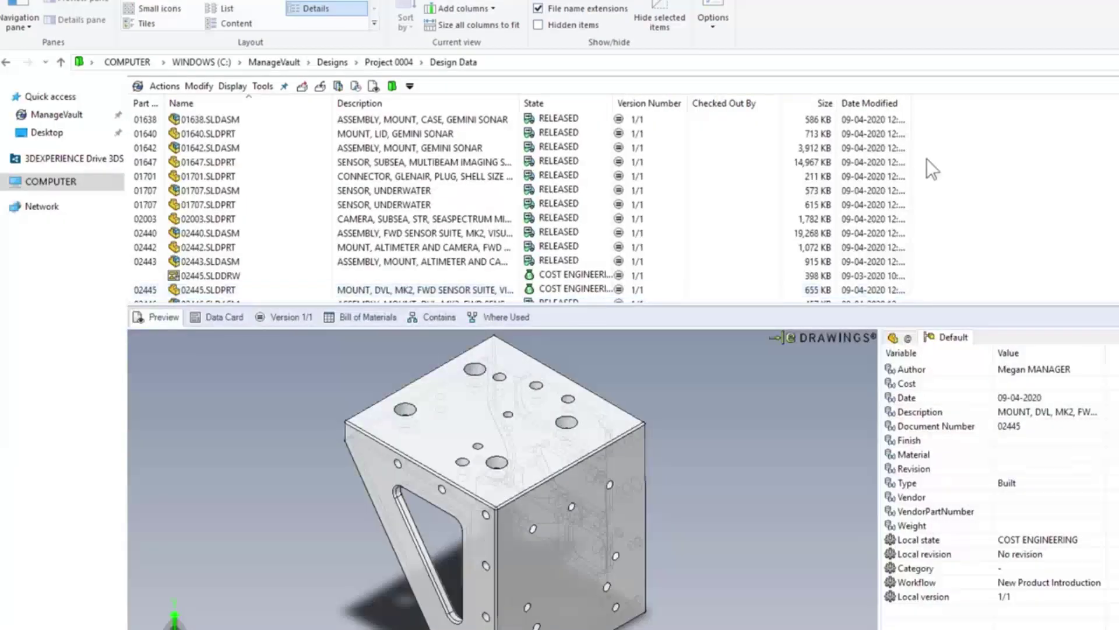
Step: Restore the file list's Default Columns and expand the vault's column settings
right_click(765, 98)
mouse_move(781, 126)
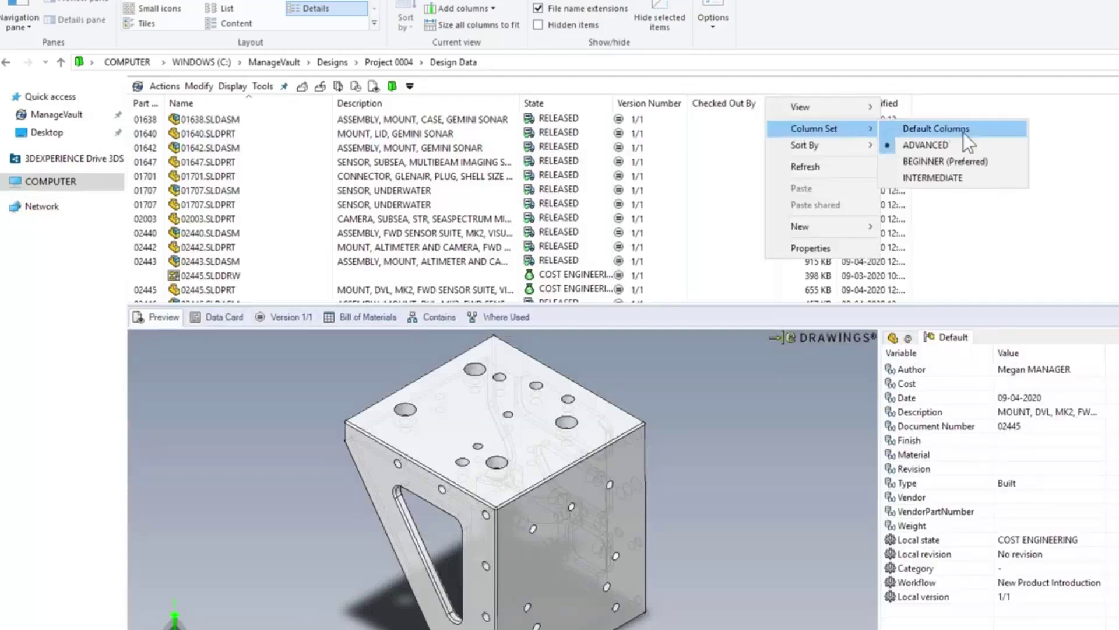
click(988, 163)
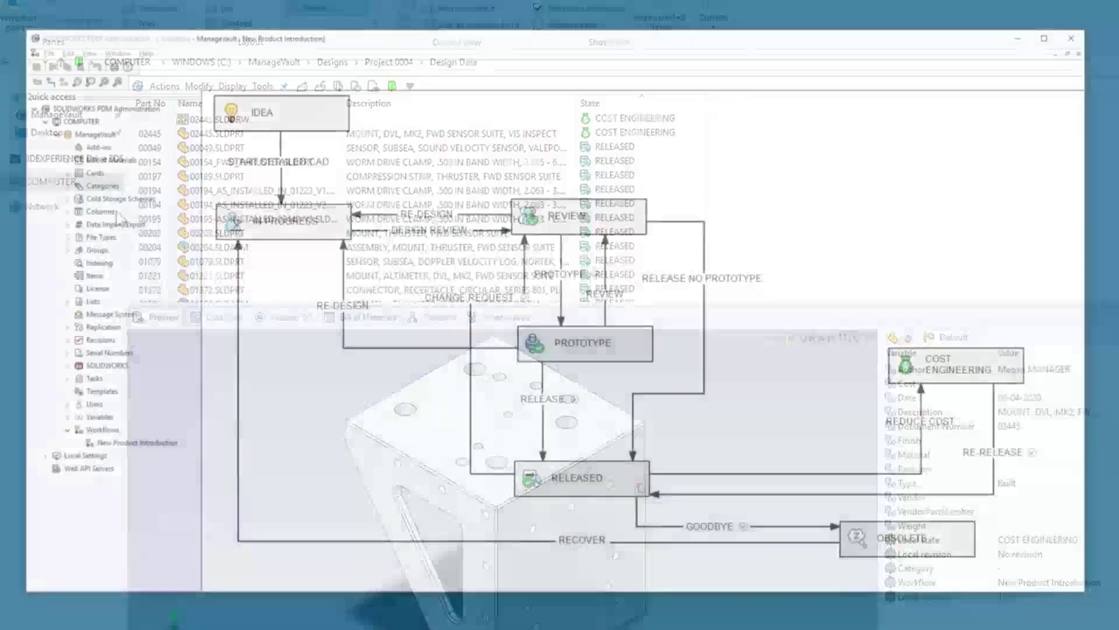
double_click(100, 212)
Step: In QUICK SEARCH COLUMNS, add a Document Number column titled 'Part No'
double_click(143, 263)
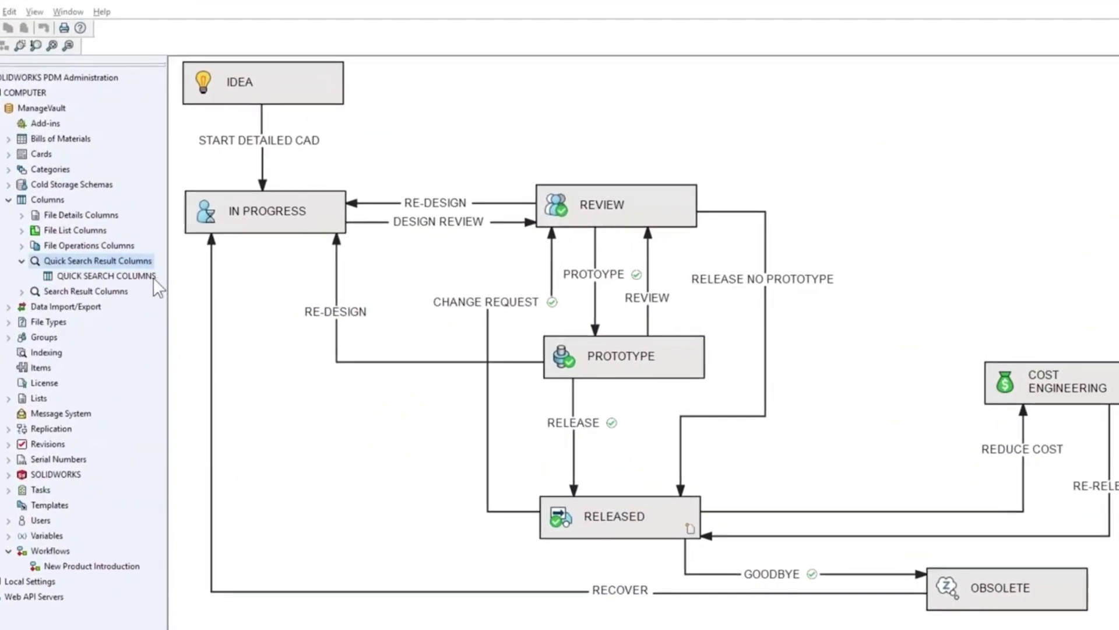
double_click(154, 276)
click(323, 415)
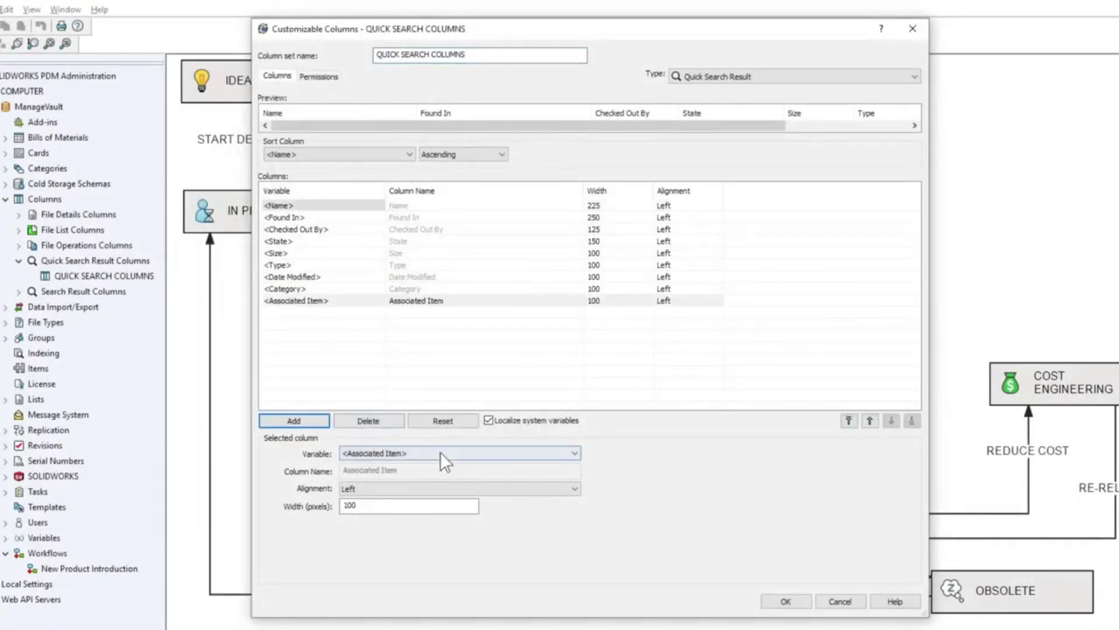
click(440, 452)
click(443, 436)
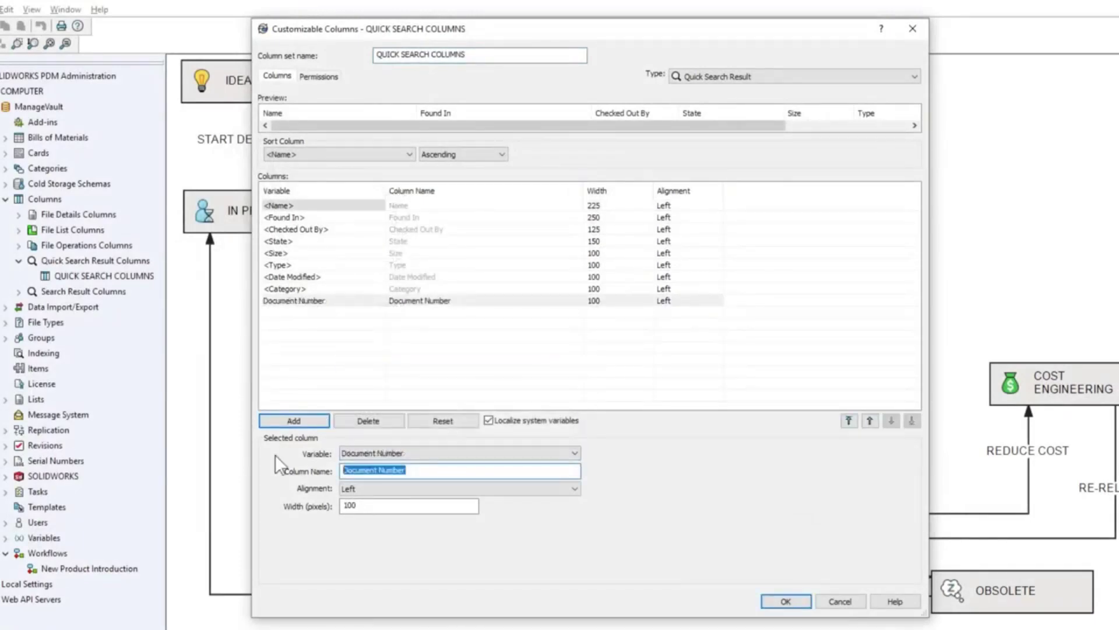
text(Part No)
Step: Centre the Part No column, set its width to 50, and move it to first position
click(373, 488)
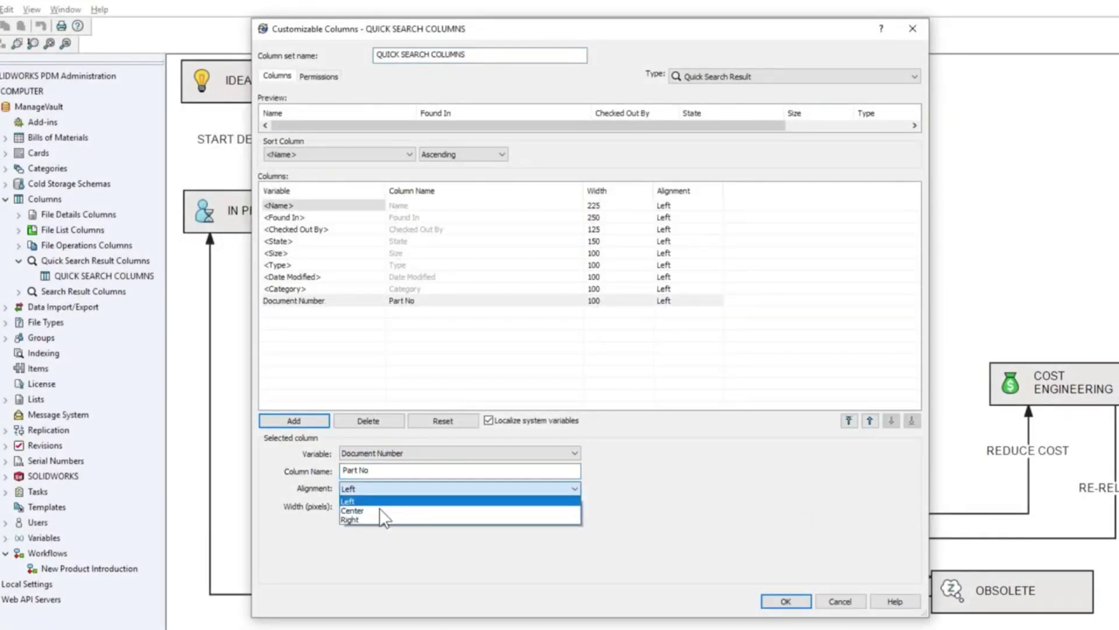
click(380, 511)
click(381, 506)
key(BackSpace)
key(BackSpace)
key(BackSpace)
text(50)
click(848, 421)
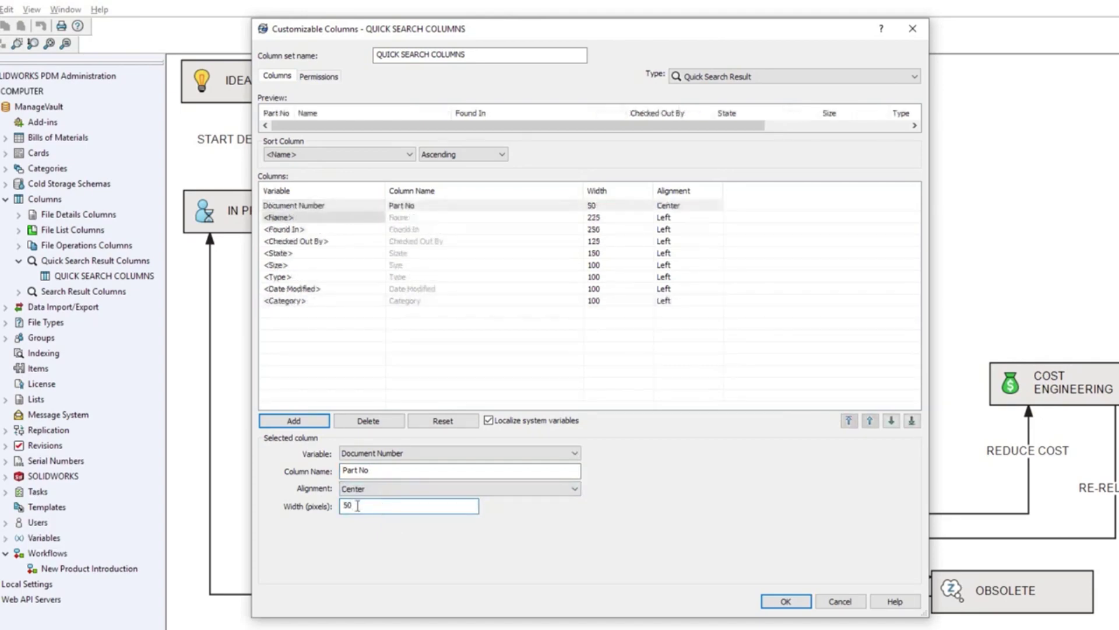
Step: Mark the column set preferred for Engineering and save the changes
click(320, 75)
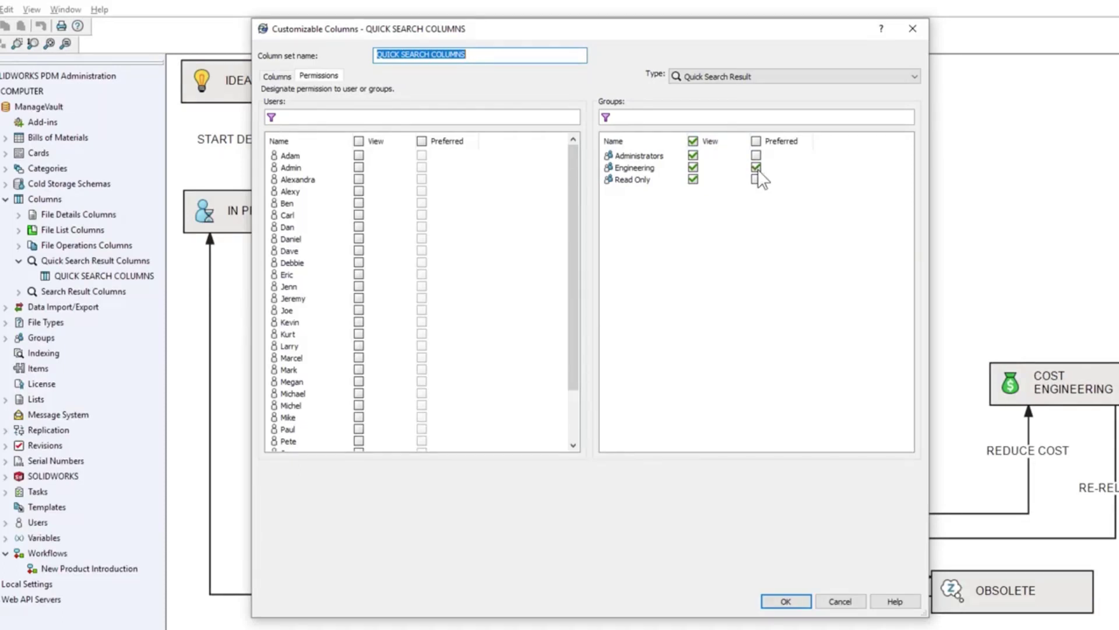
click(785, 601)
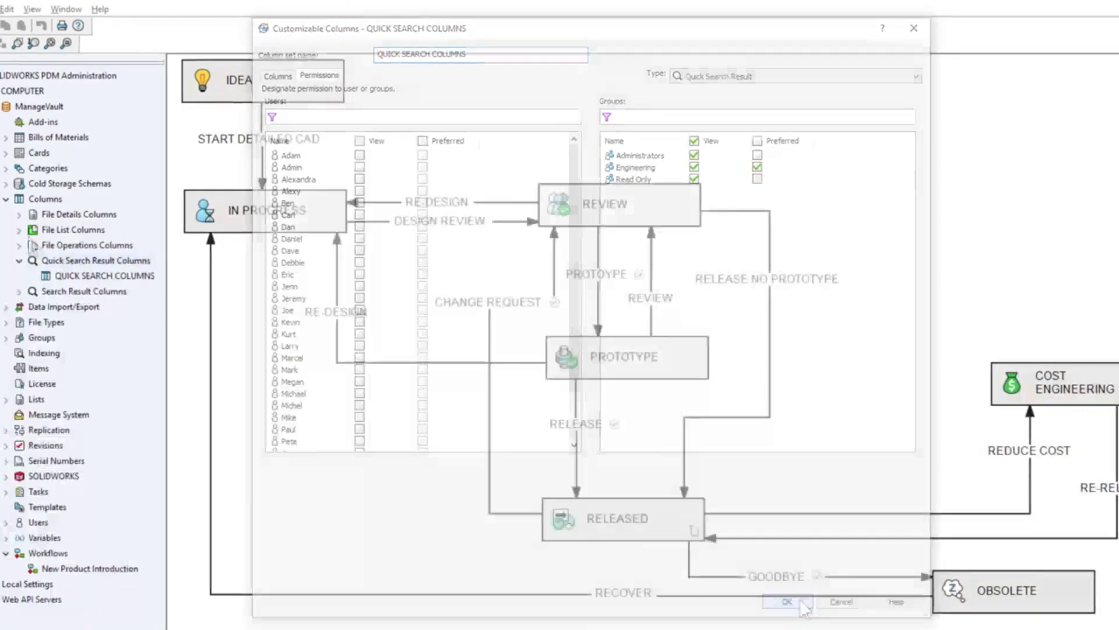
click(20, 230)
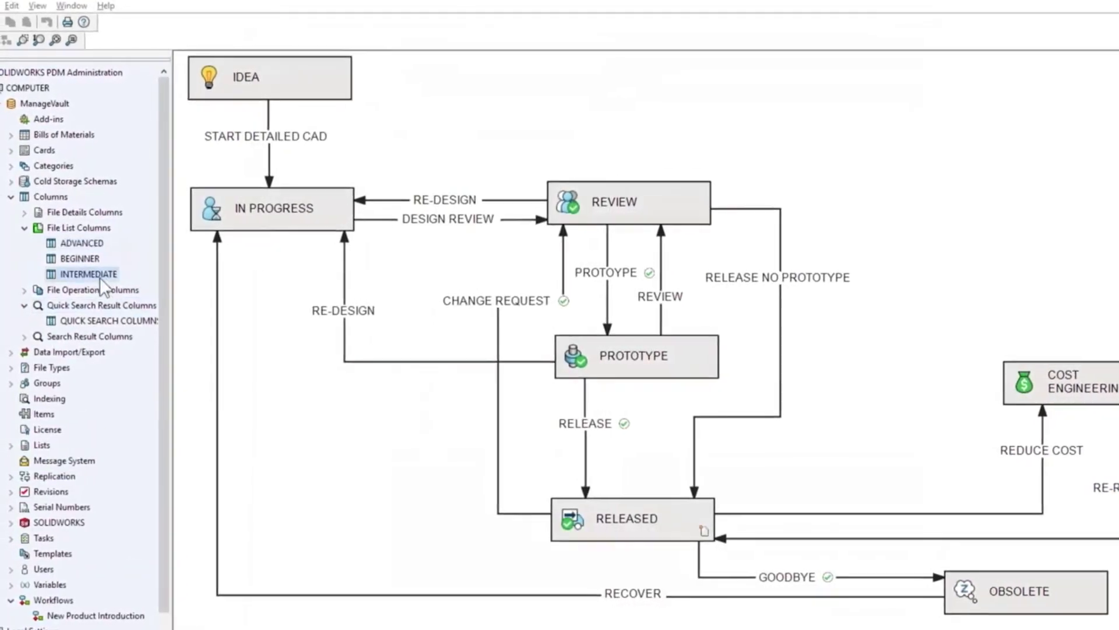
Step: Open the BEGINNER file list column set, widen its Description column, and close it
double_click(99, 263)
click(420, 227)
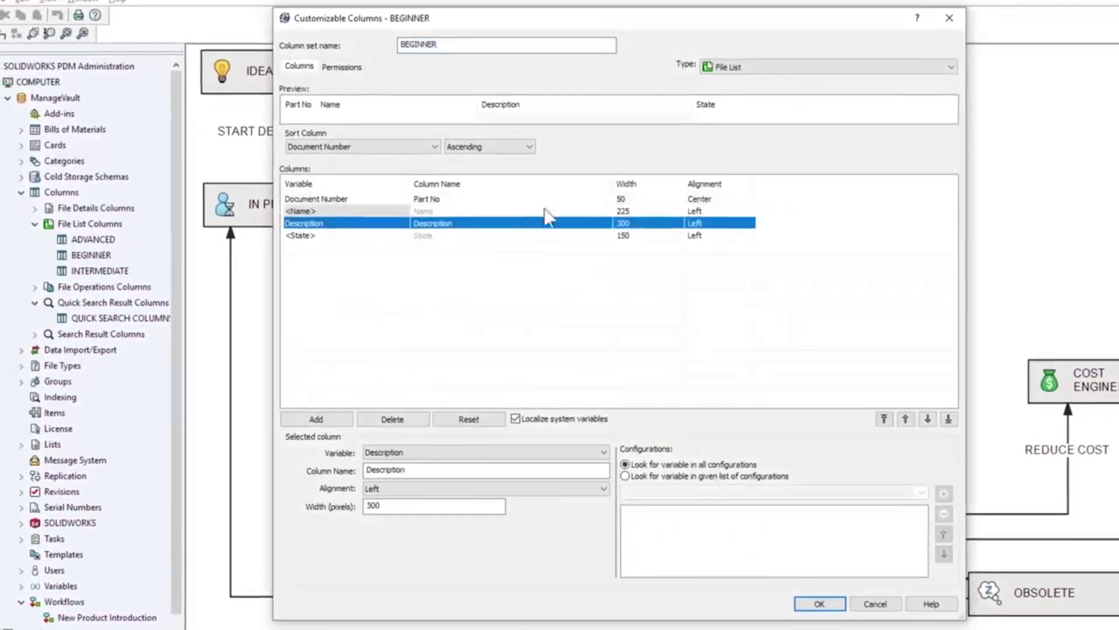
drag(698, 105, 819, 95)
key(Return)
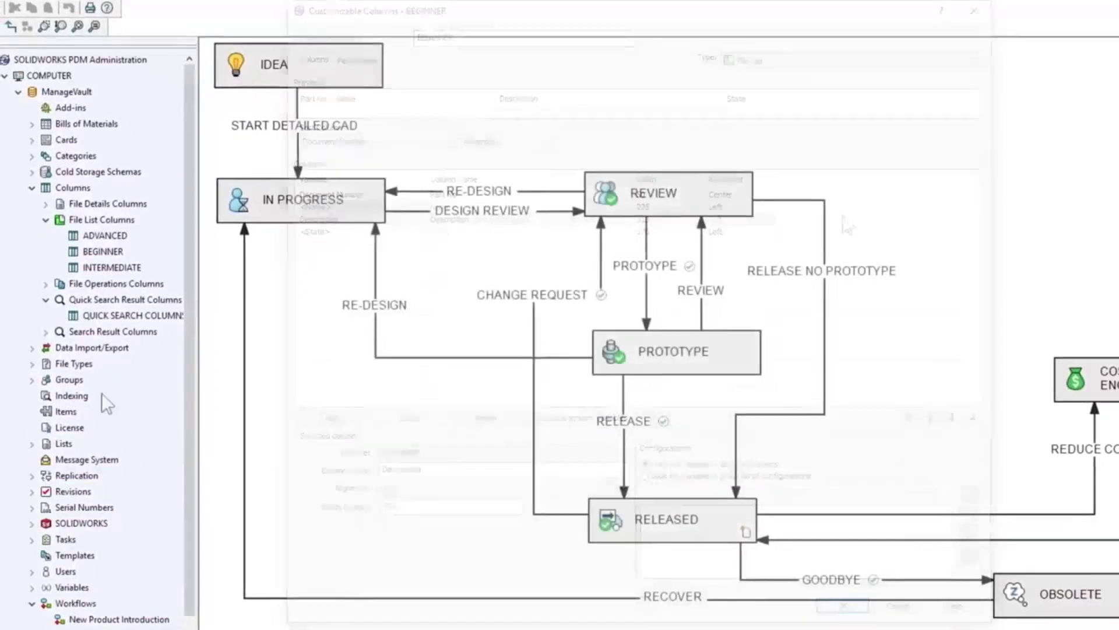
Step: Grant the Engineering group the 'Can view and modify My Columns' administrative permission
click(25, 380)
double_click(95, 411)
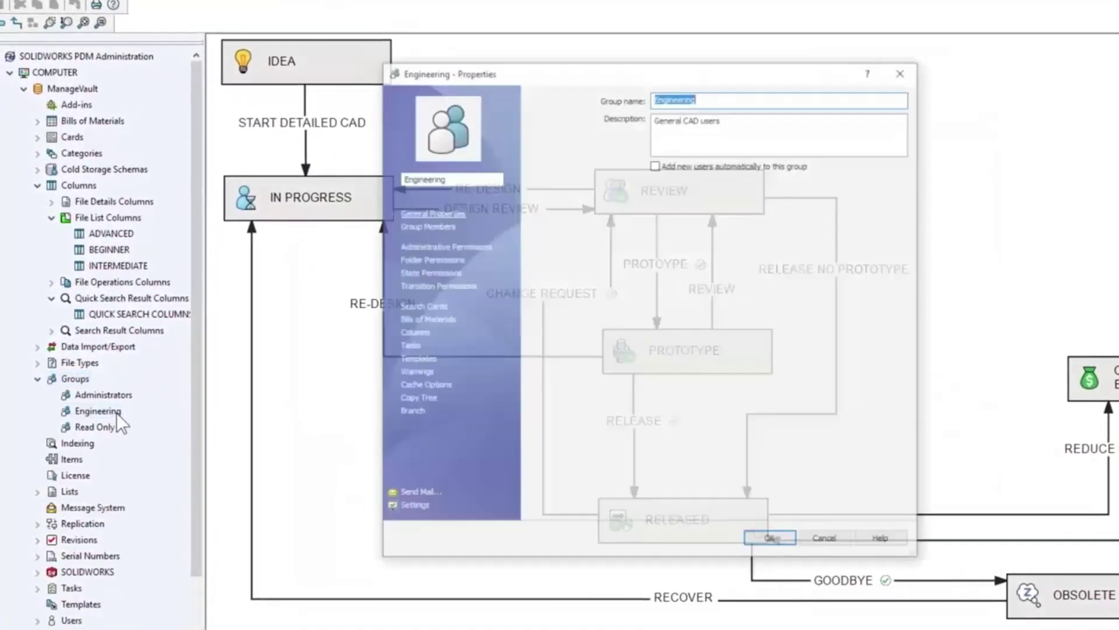
click(489, 246)
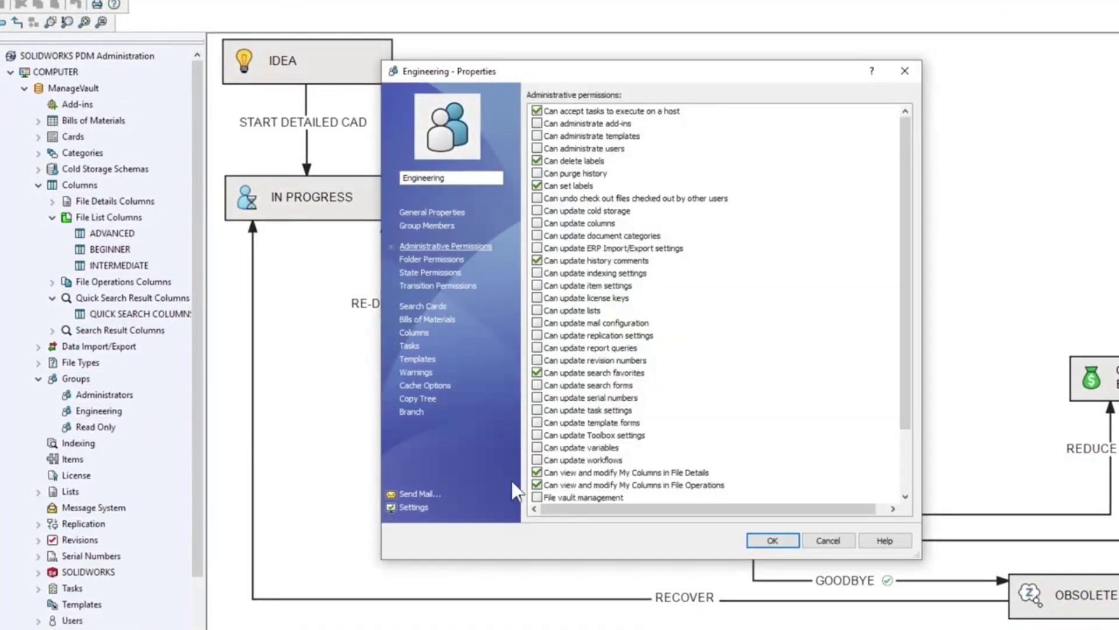
click(537, 472)
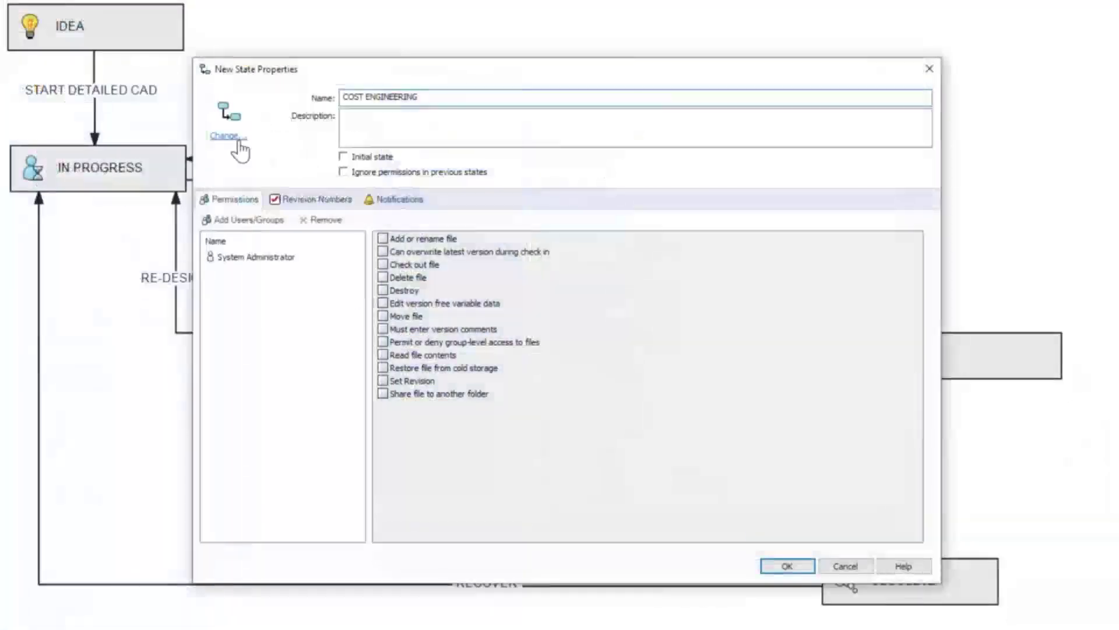
Step: Give the COST ENGINEERING state the green money-bag icon
click(228, 136)
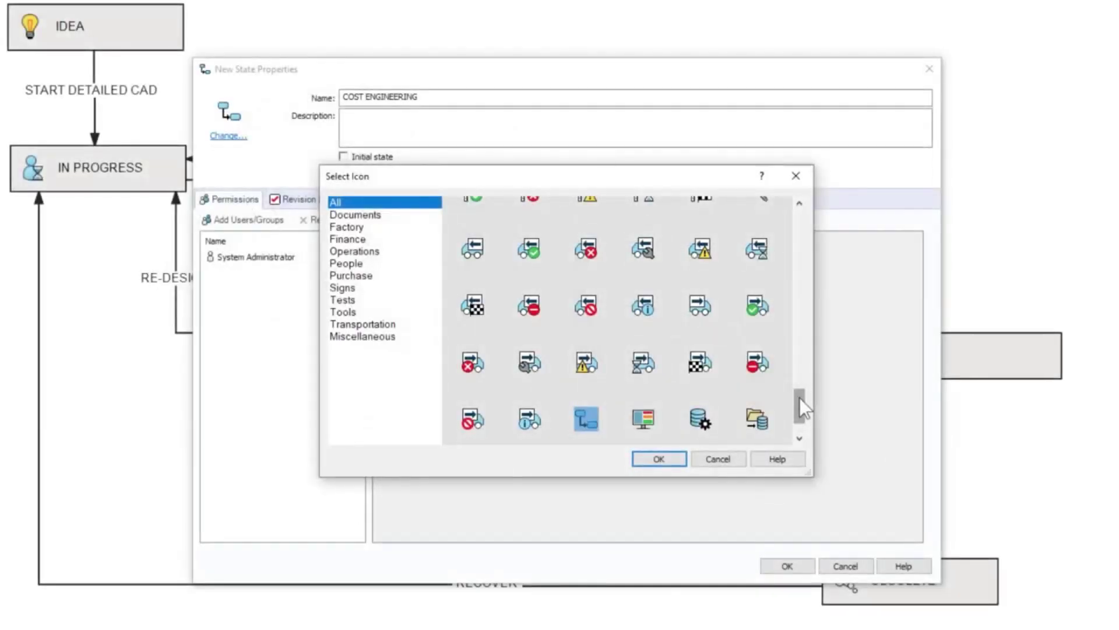
drag(799, 398, 793, 259)
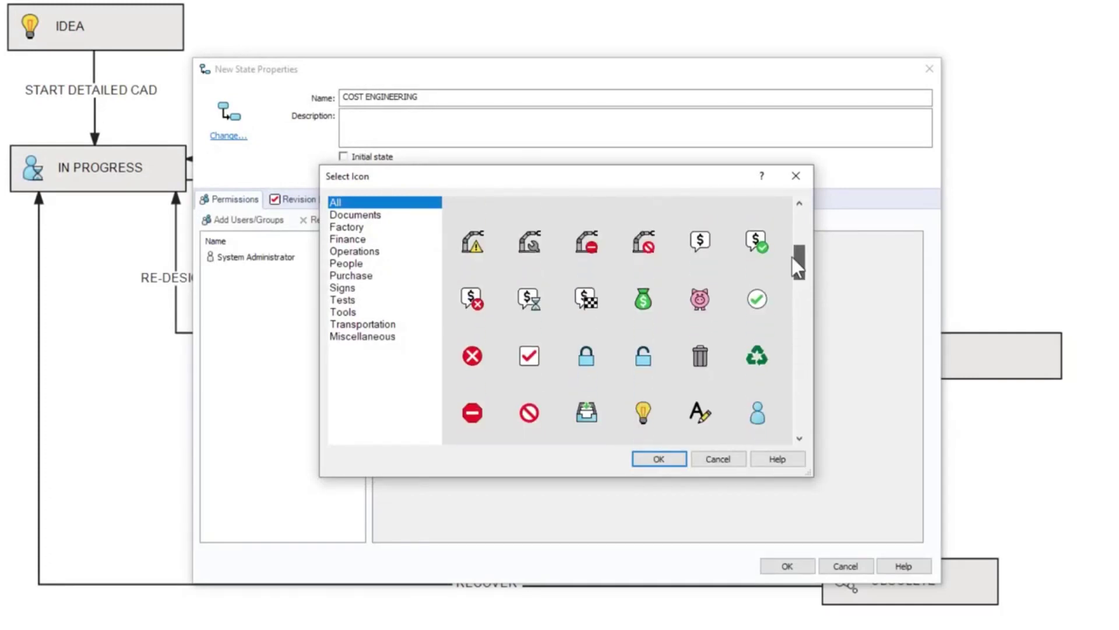
click(646, 306)
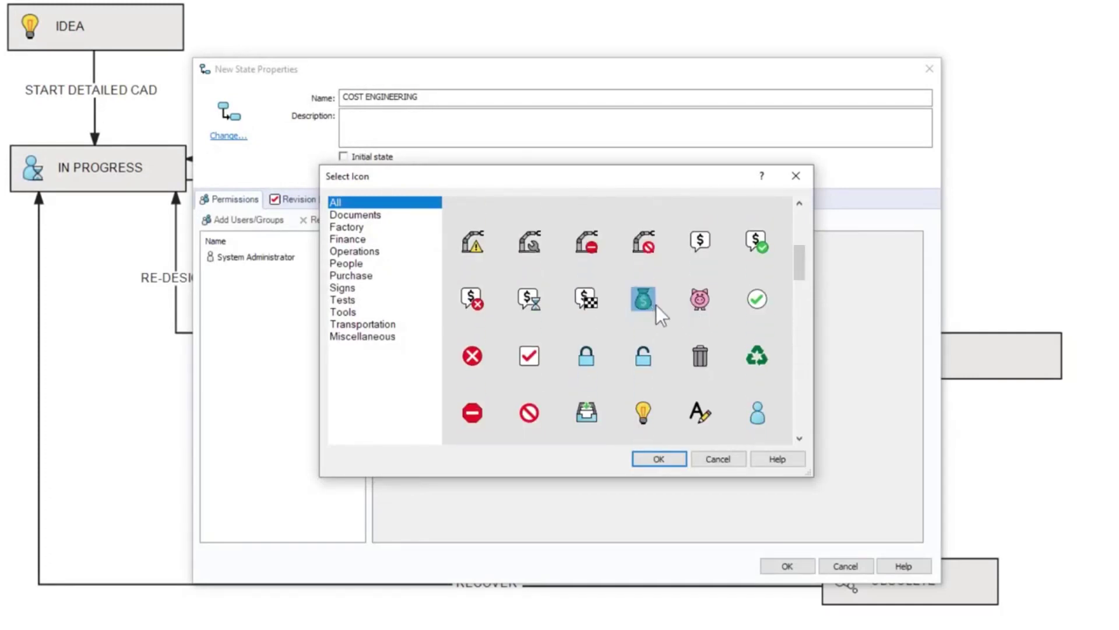
click(672, 458)
Step: Require authentication on the RE-RELEASE transition
double_click(1037, 472)
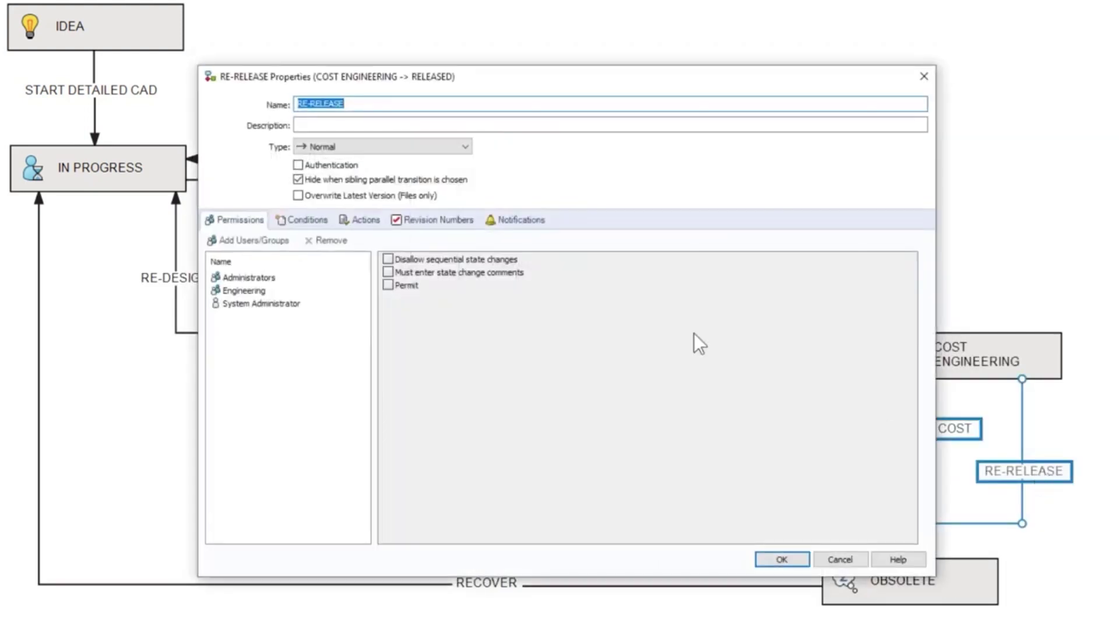
click(347, 166)
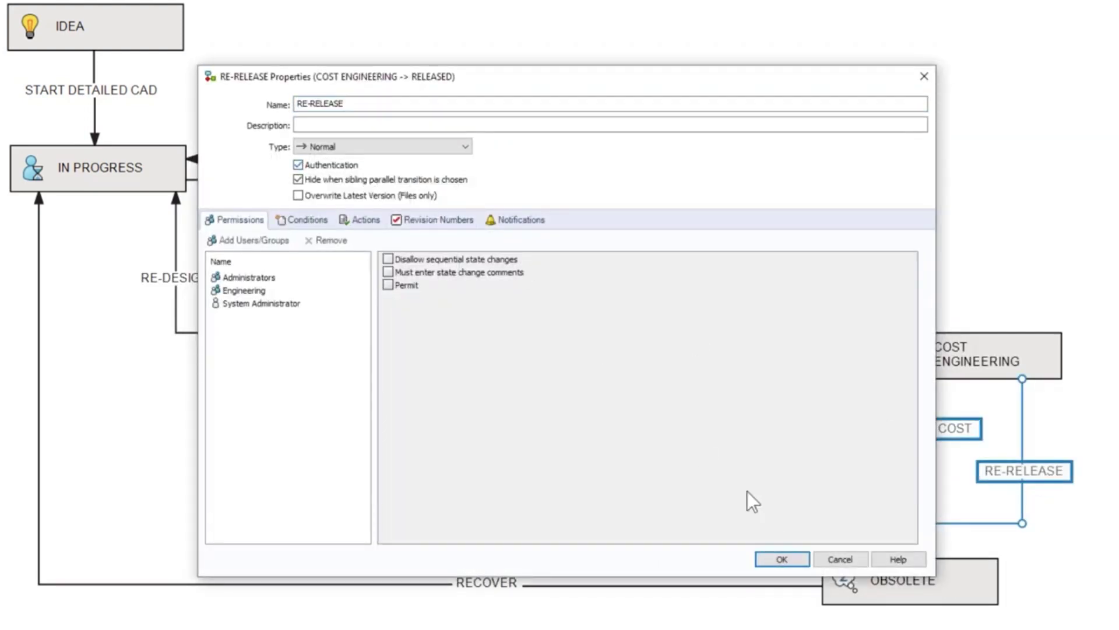
click(781, 556)
click(1086, 501)
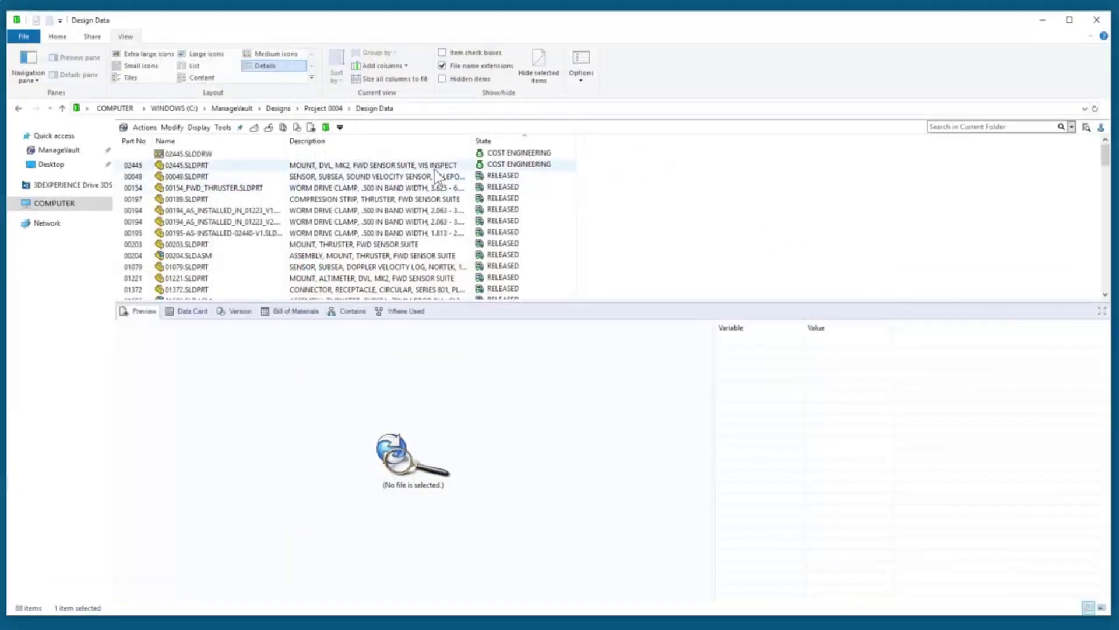
Step: Select 02445.SLDPRT, rotate its enlarged 3D preview, and list its Where Used parent assemblies
click(435, 167)
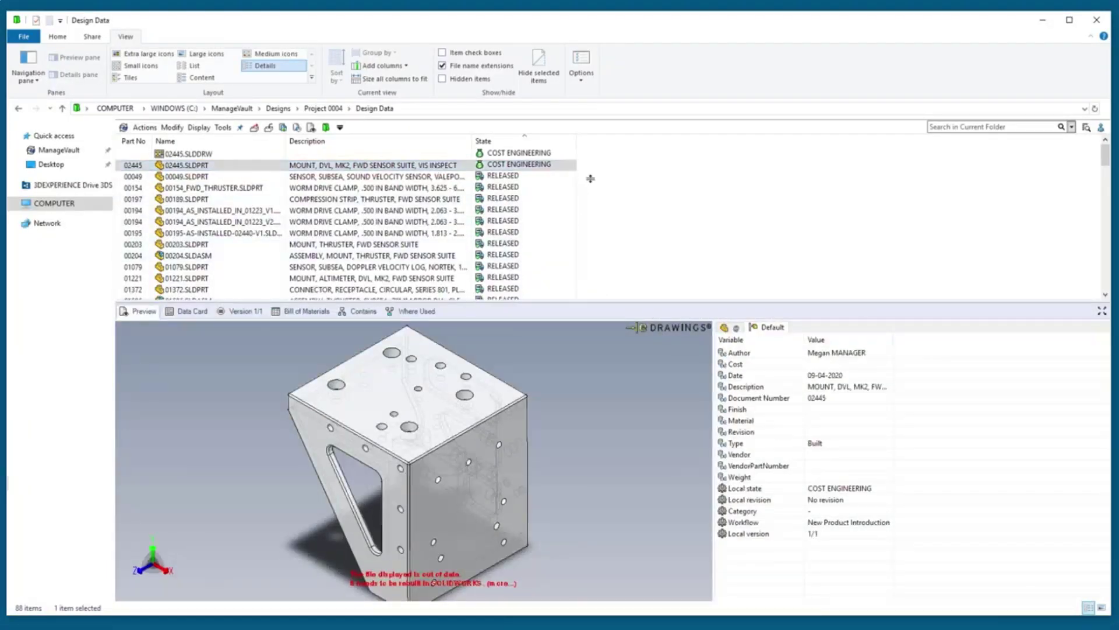
drag(591, 178, 591, 179)
drag(346, 472, 376, 359)
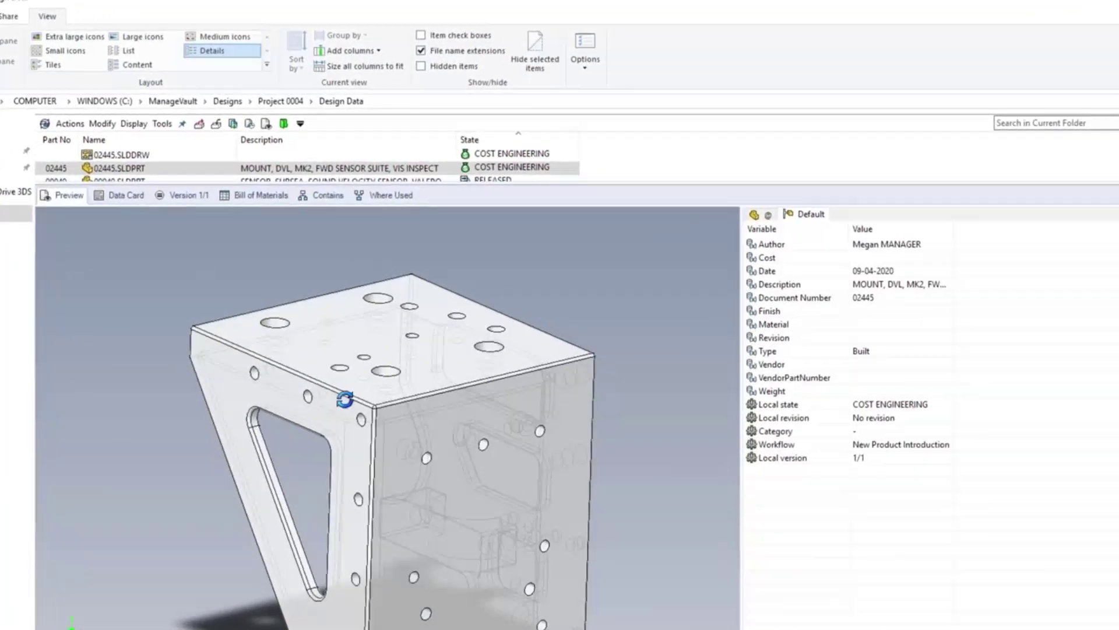
click(390, 195)
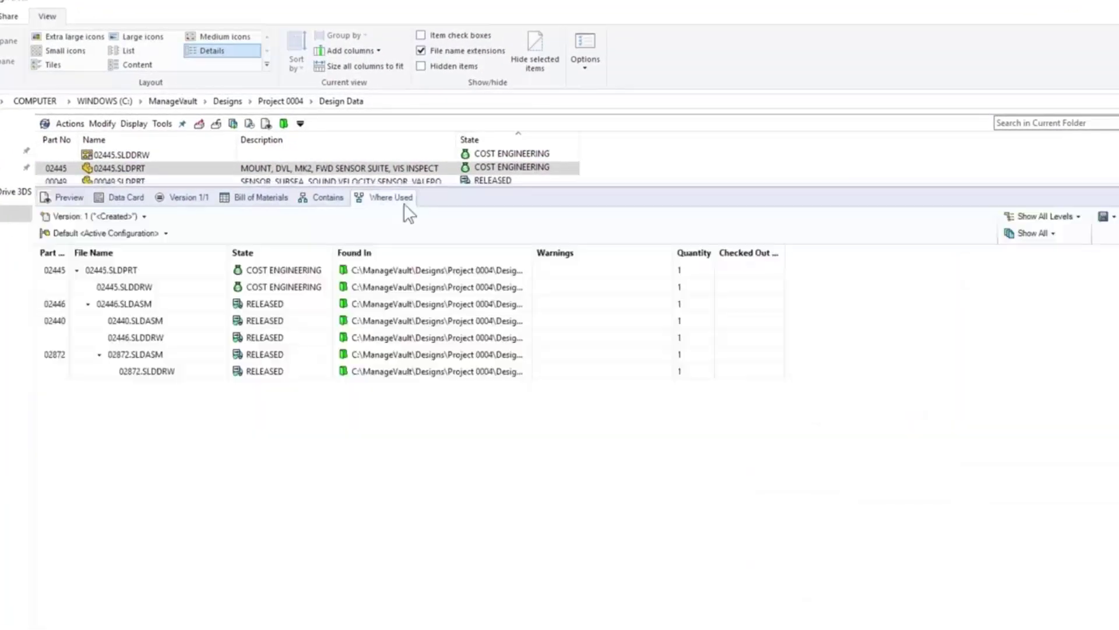
click(1090, 198)
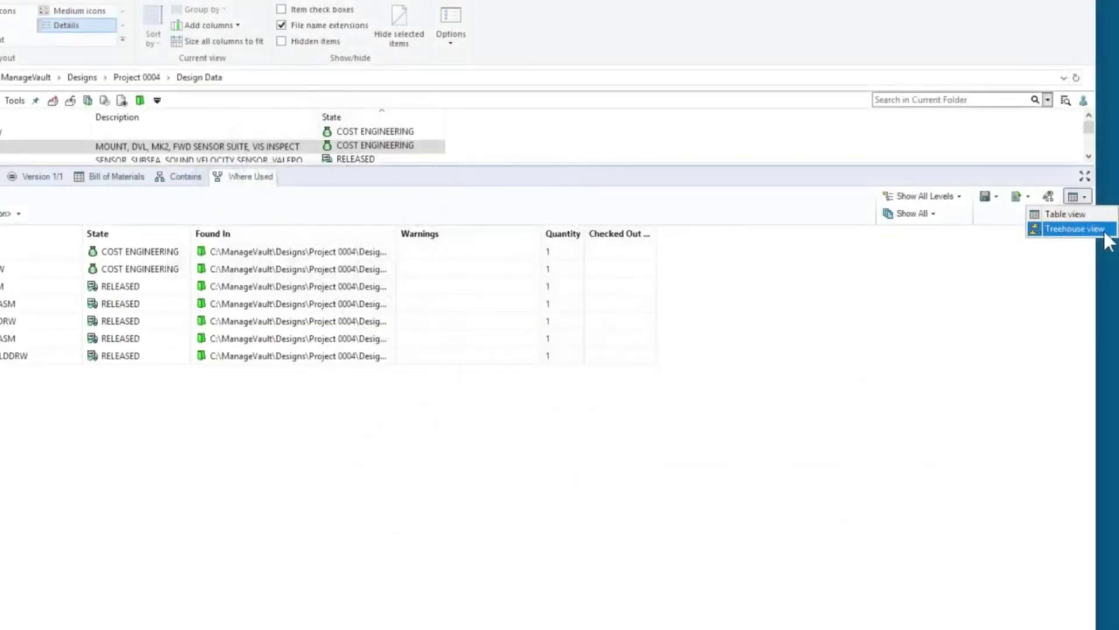
Step: Display part 02445's where-used results as a Treehouse tree diagram, zoomed to fit
click(1103, 231)
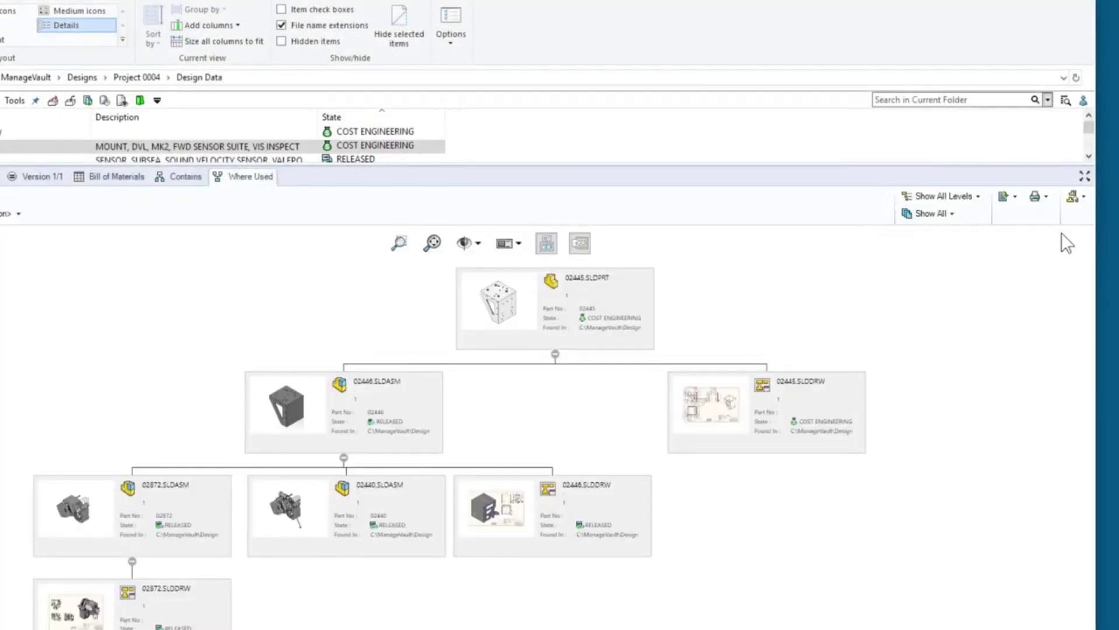
scroll(653, 602, up, 3)
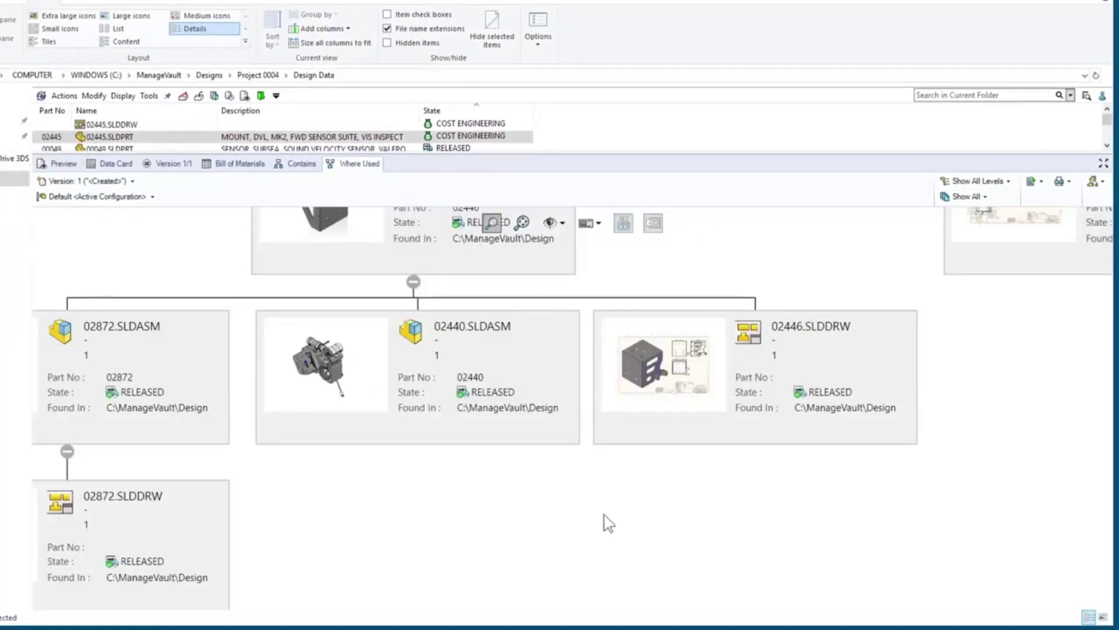
scroll(606, 521, down, 4)
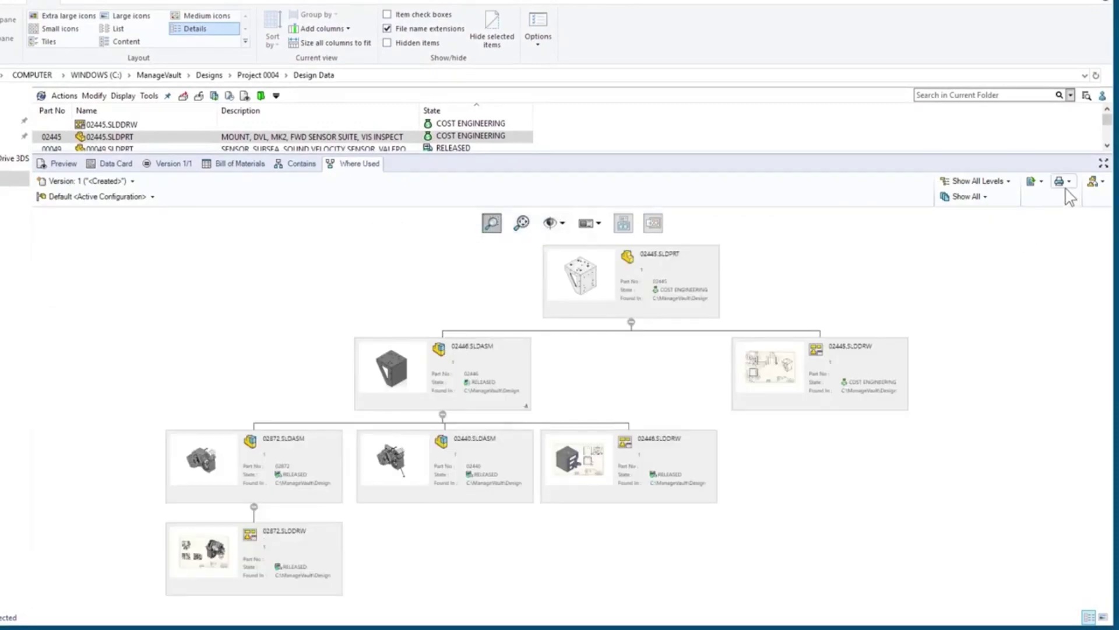
Step: Export the where-used tree with thumbnails to Excel, then open assembly 02872
click(1041, 182)
click(1076, 209)
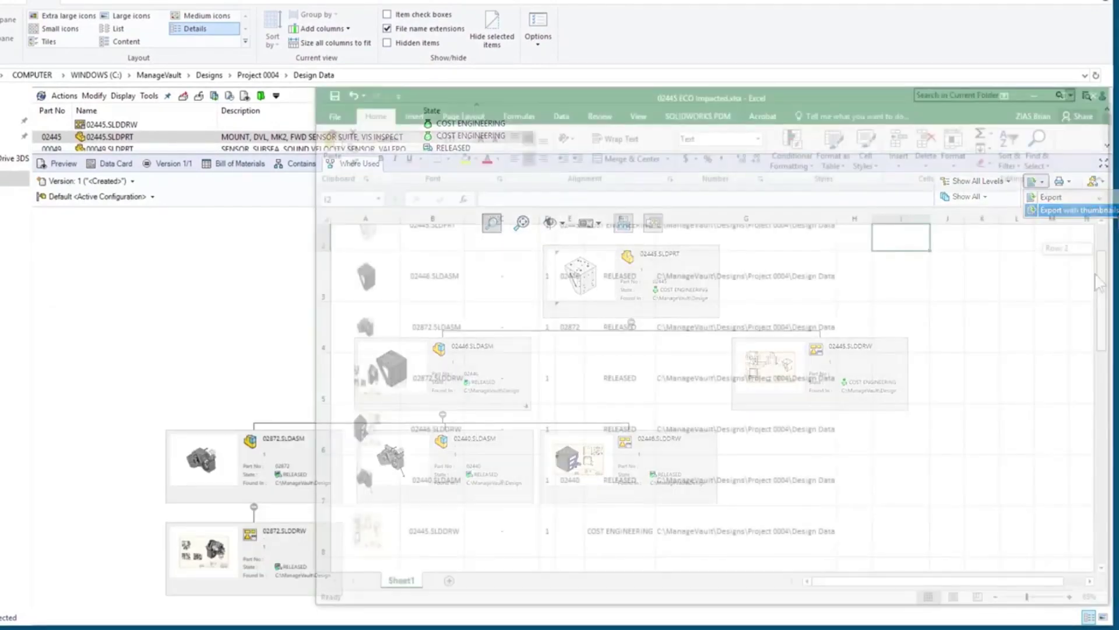
click(698, 116)
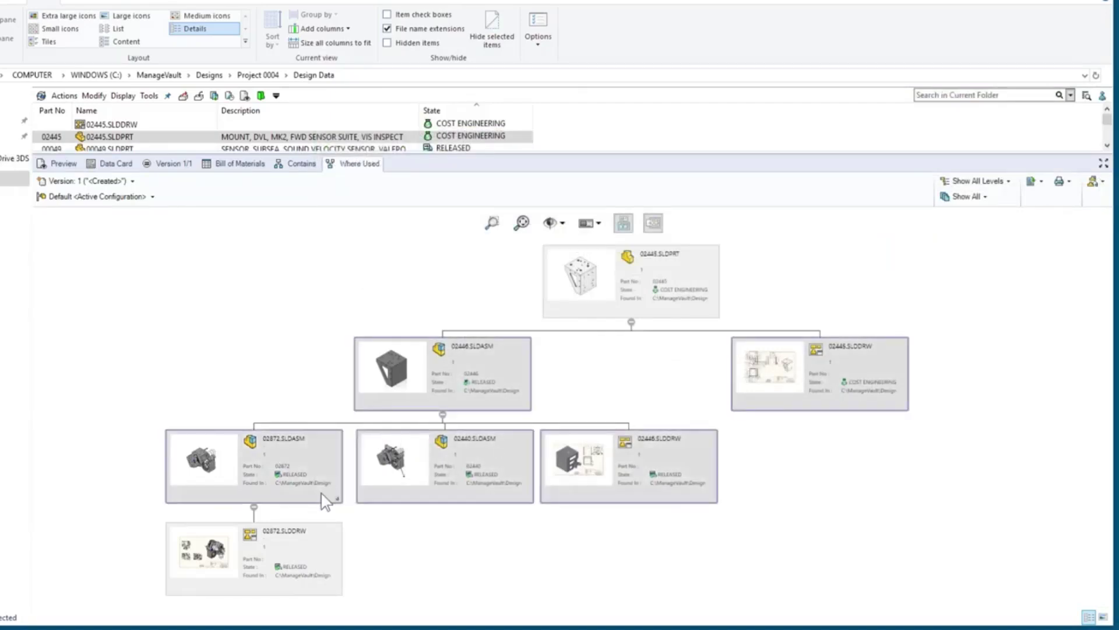
right_click(319, 545)
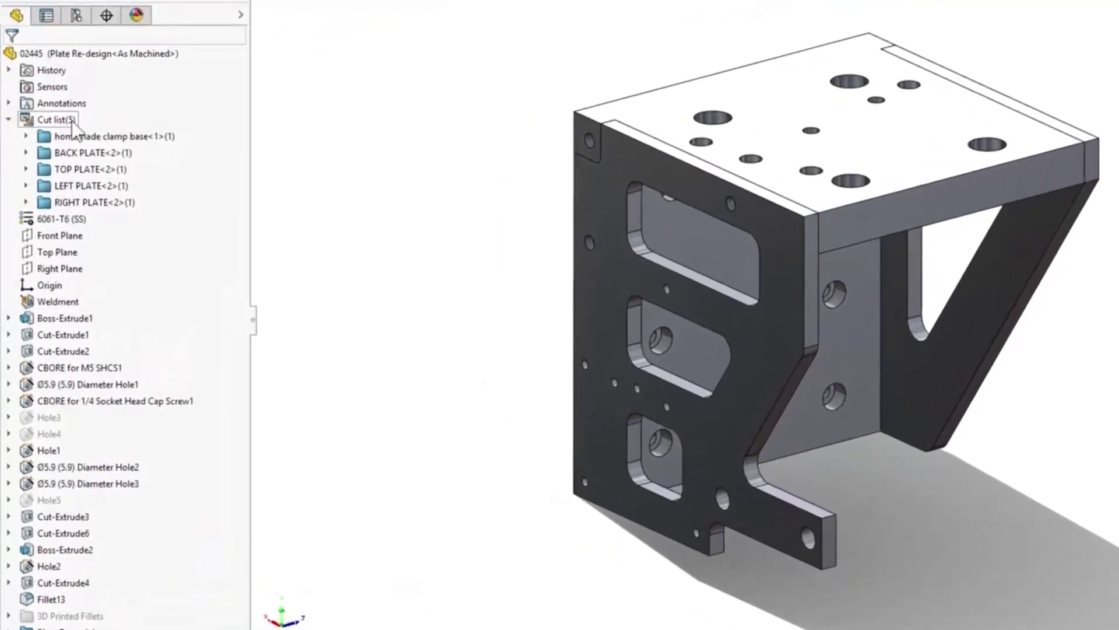
Step: Mark the homemade clamp base body in the plate's cut list as Excluded from cut list
click(72, 121)
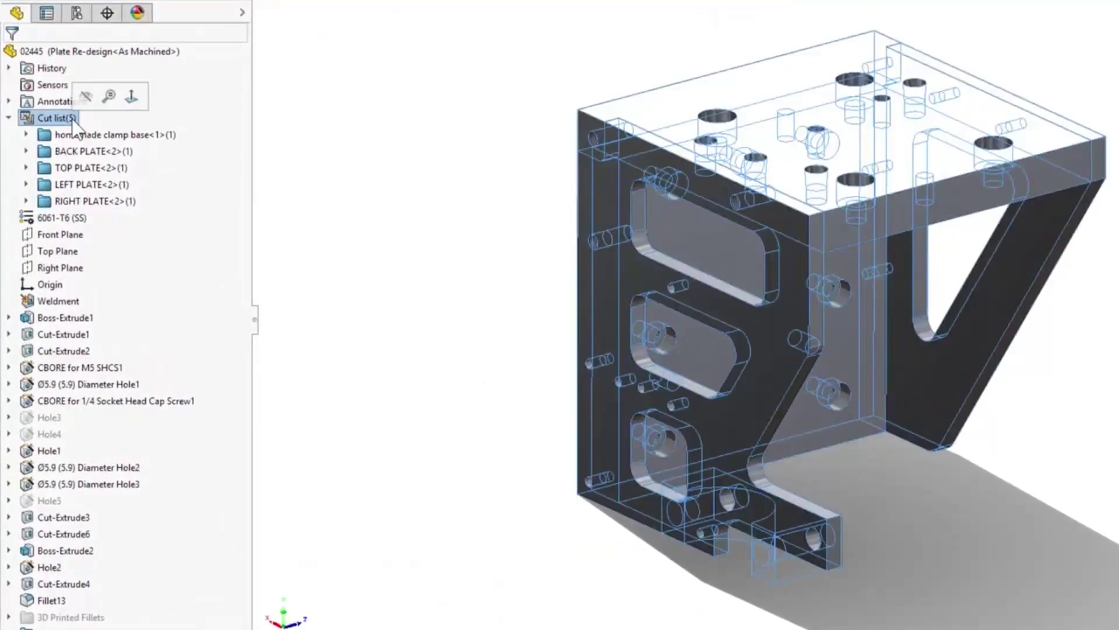
click(156, 133)
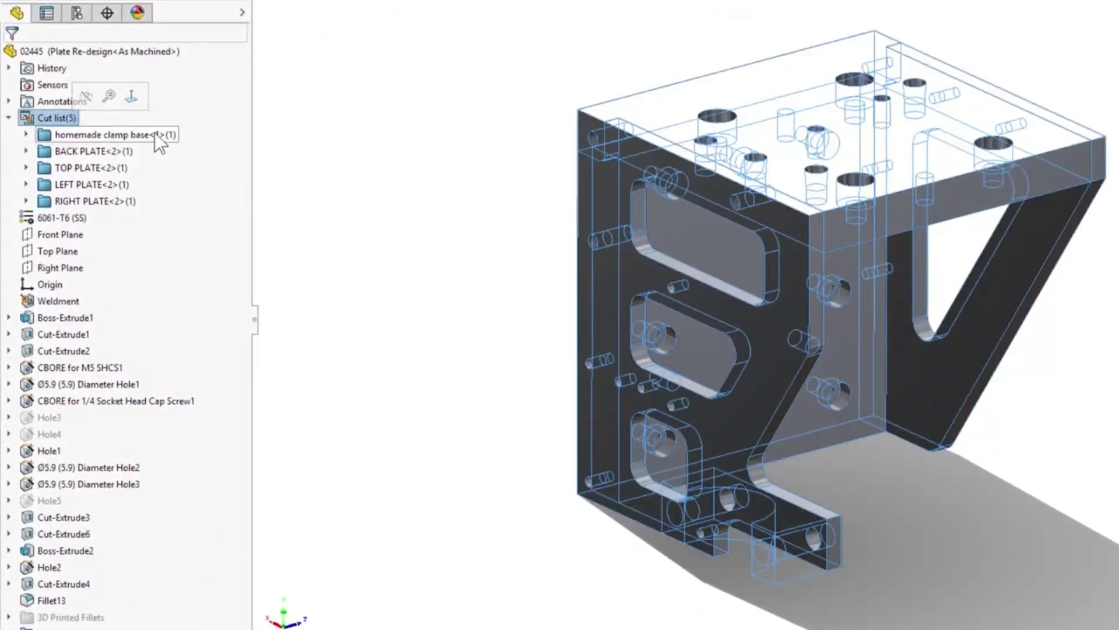
right_click(155, 133)
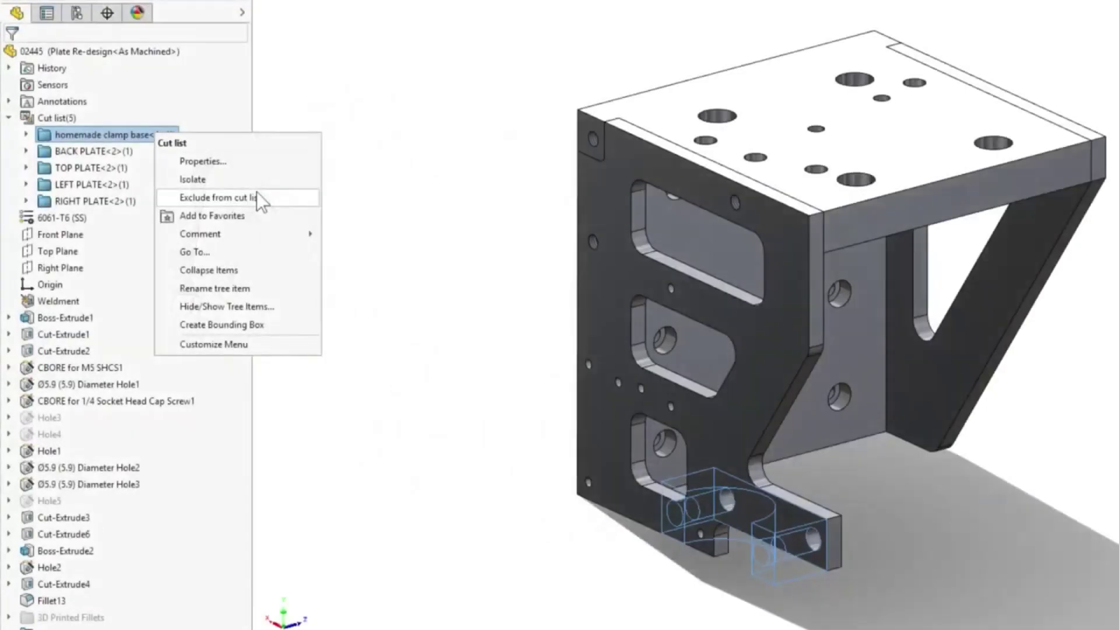
click(256, 197)
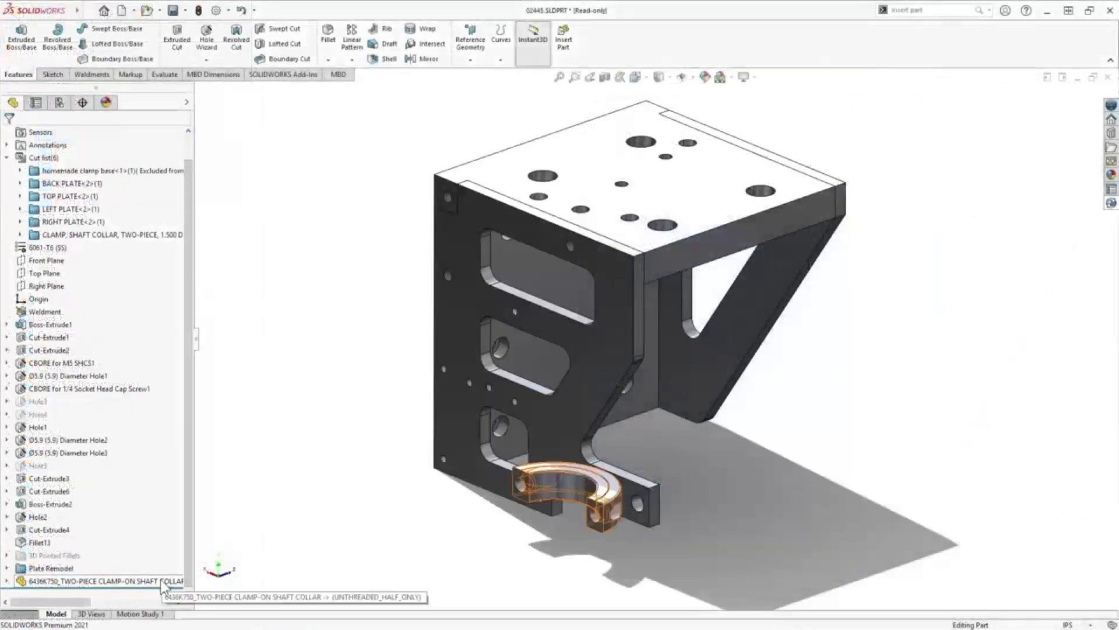
Step: Check the shaft-collar feature's in-context external reference, then select the Inserts folder in 02446
click(164, 581)
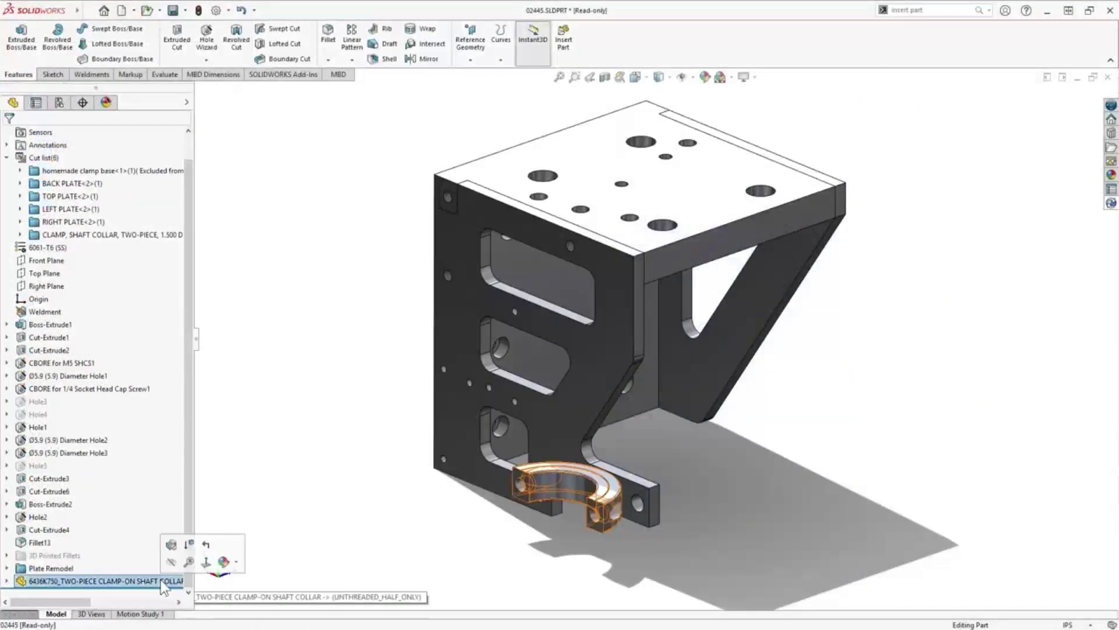
right_click(163, 581)
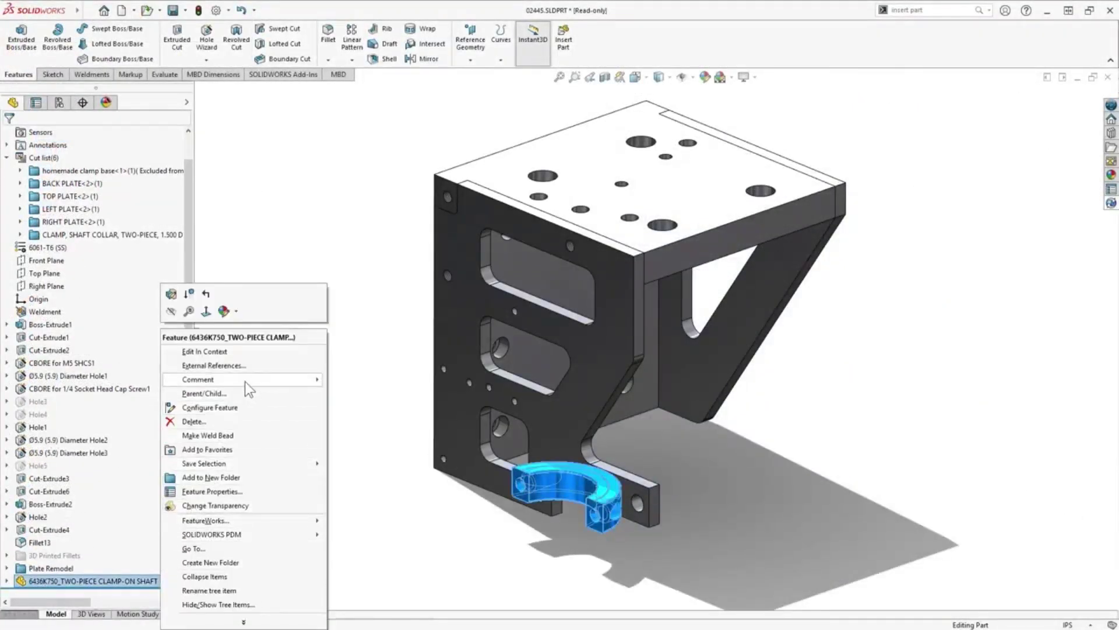
click(258, 366)
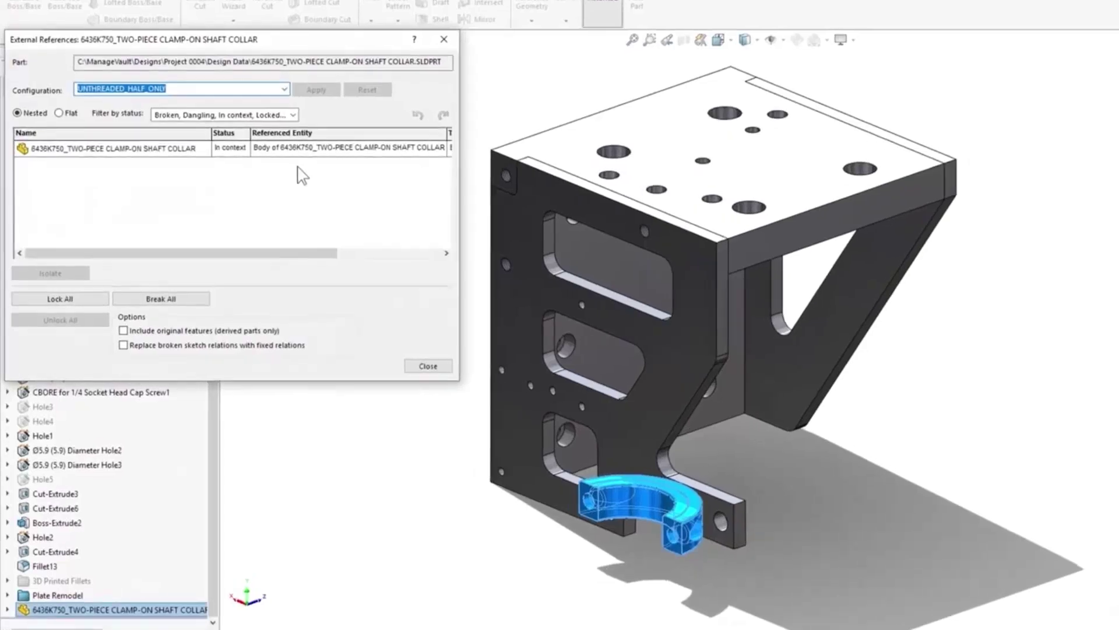
click(288, 158)
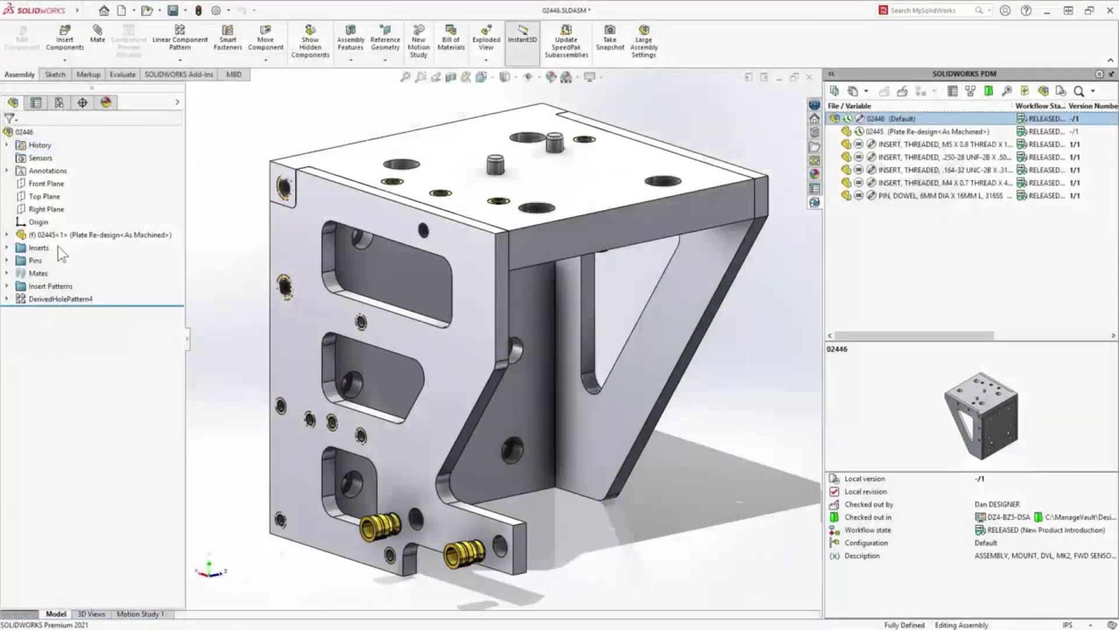
click(58, 246)
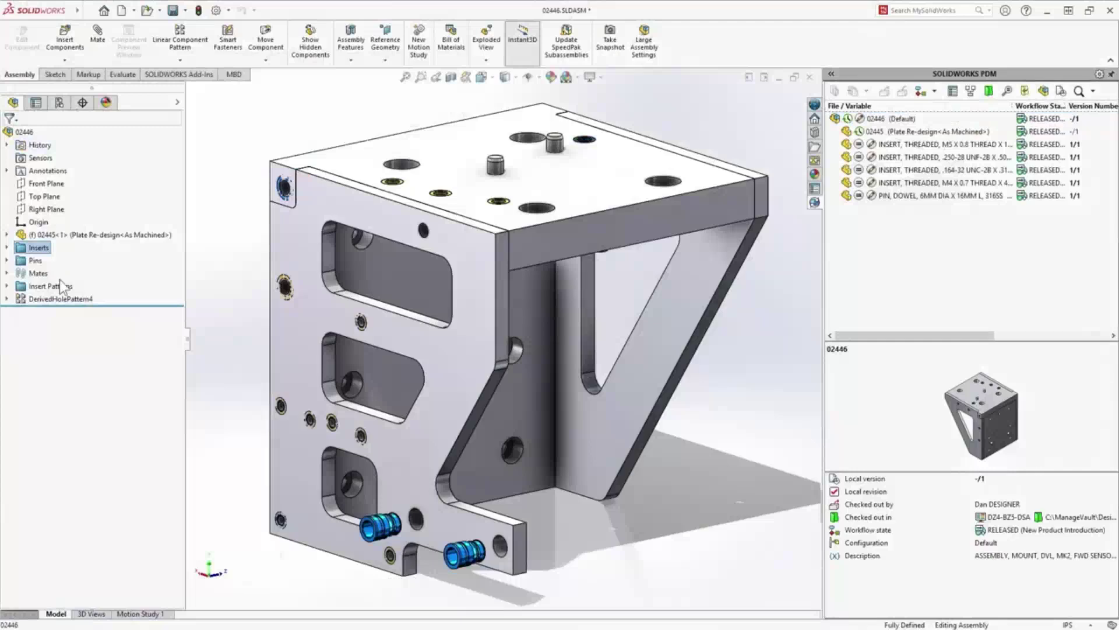
Step: Suppress the 02446 inserts, set Default to promote child components, and compare the 02872 BOM to version 1
click(75, 254)
click(59, 102)
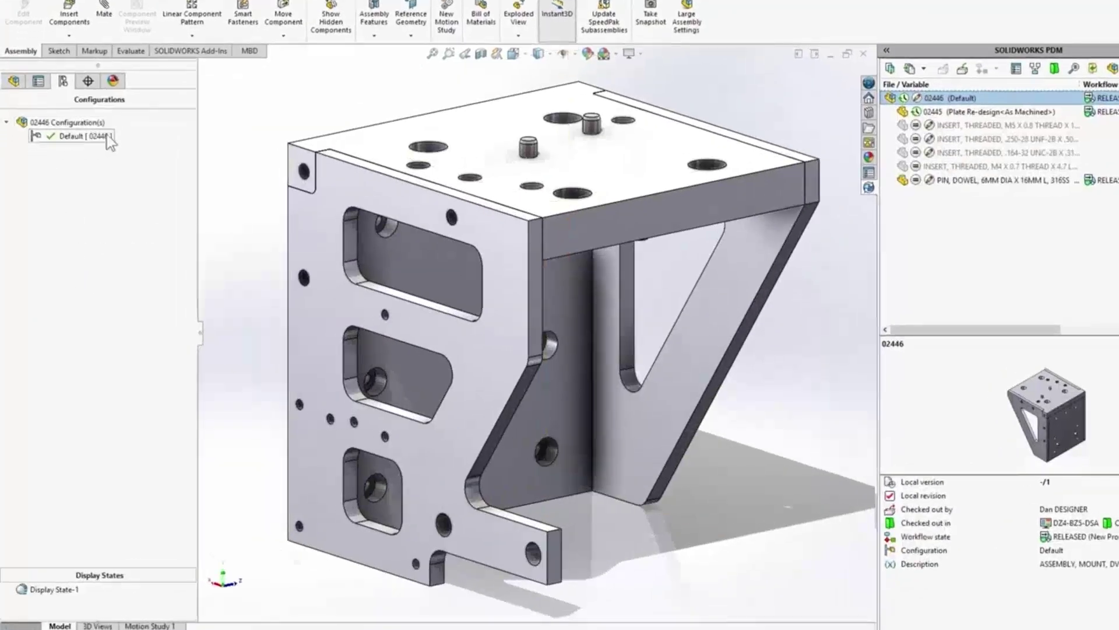
right_click(89, 156)
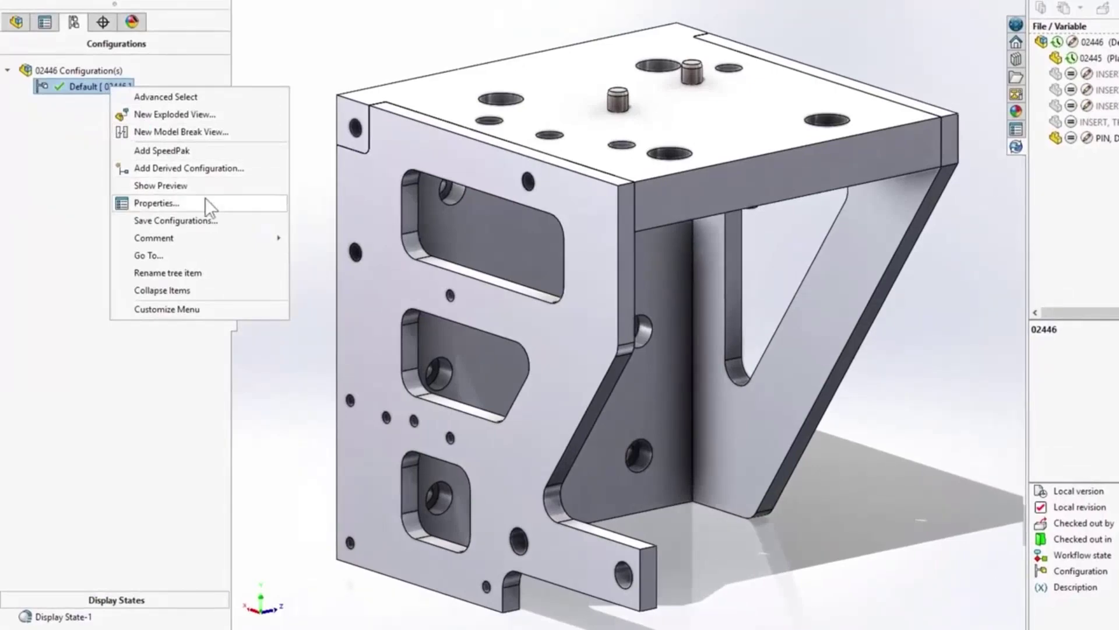
click(147, 216)
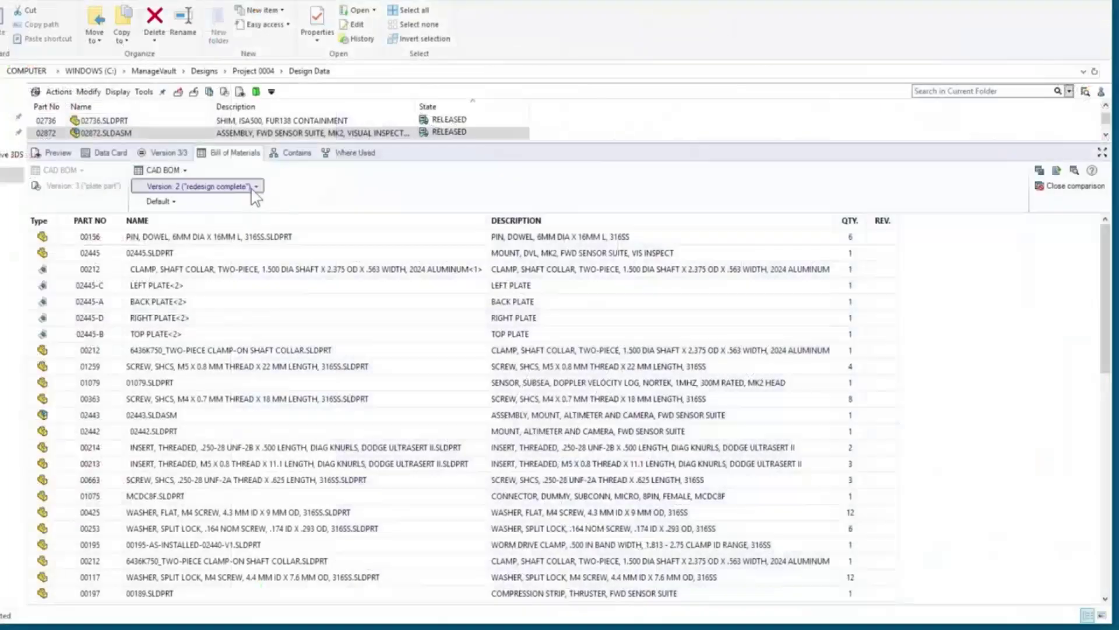
click(252, 187)
click(233, 225)
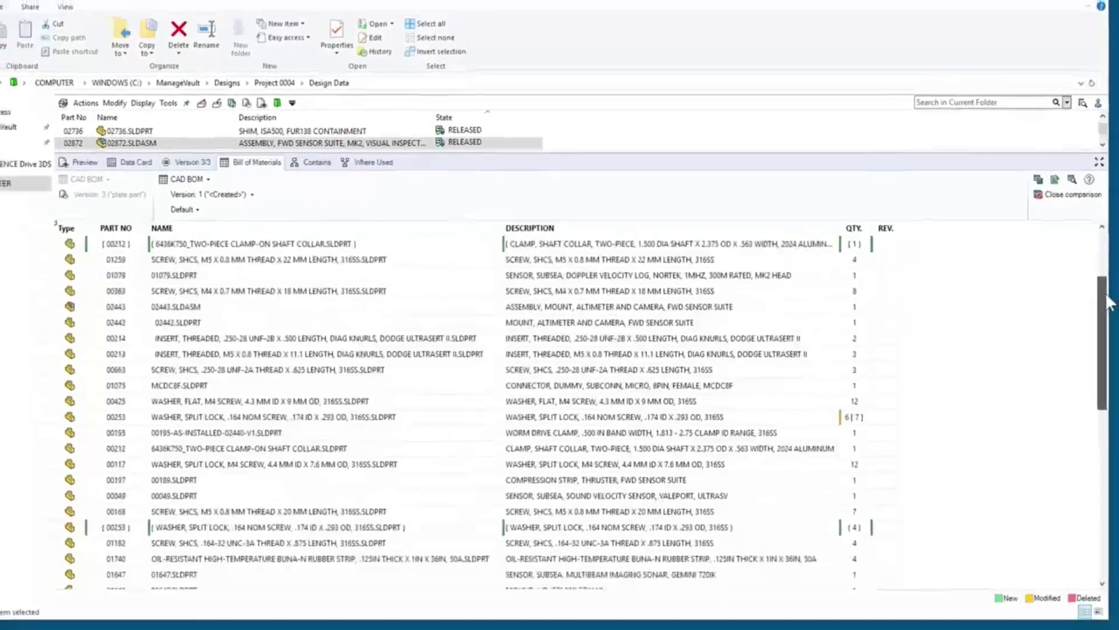
Step: Enable Weldment Cut list in the CAD BOM and rename the row to TOP PLATE<2445-B>
scroll(1108, 303, up, 3)
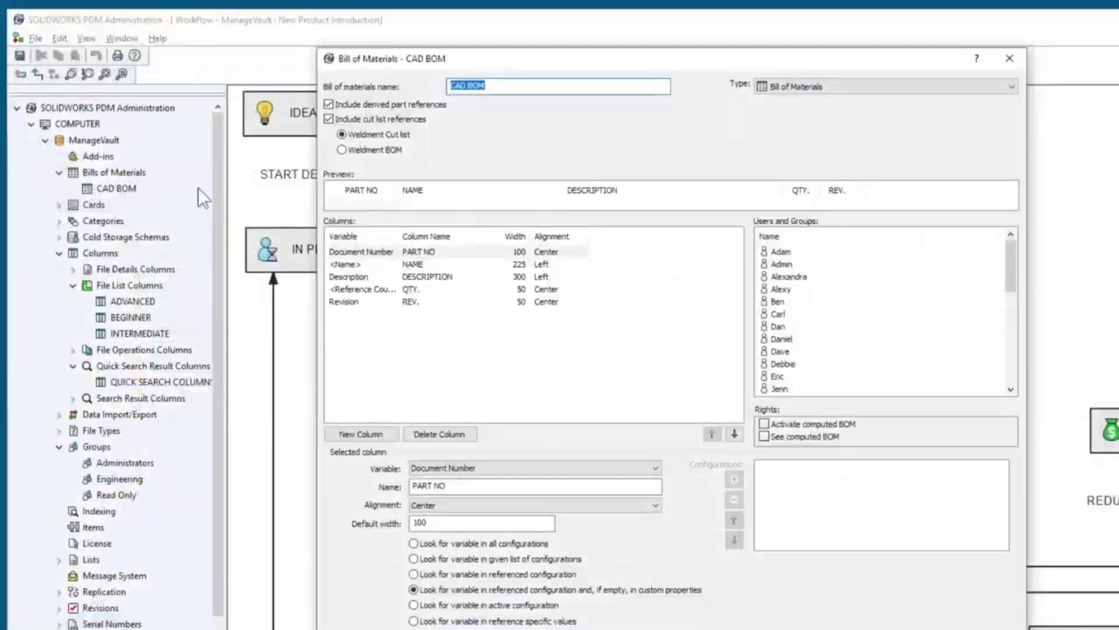
click(407, 135)
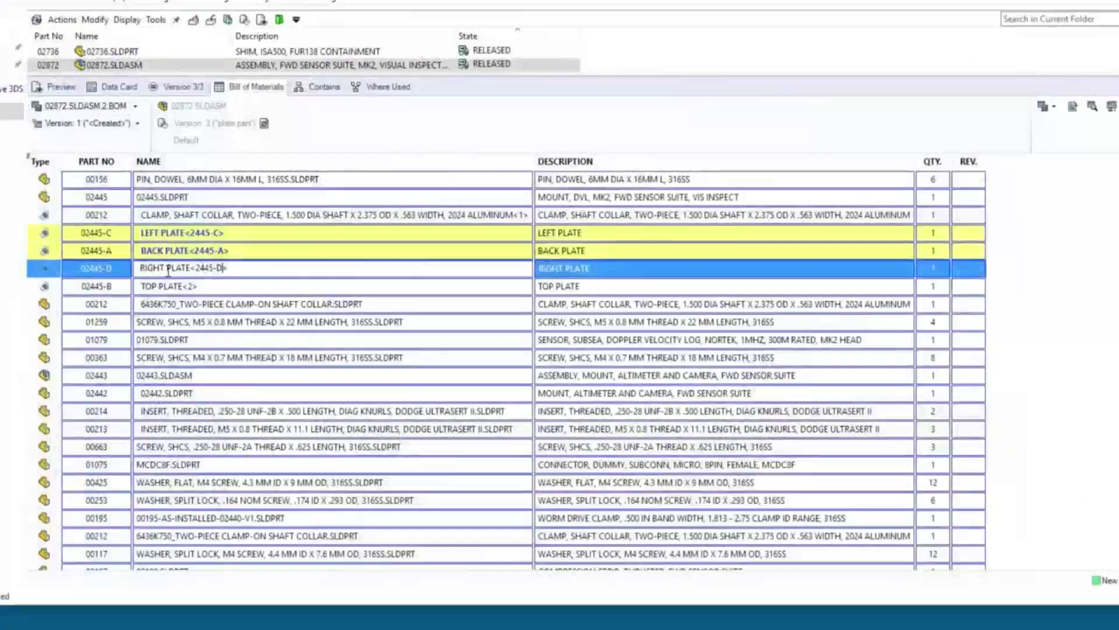
click(194, 286)
text(<2)
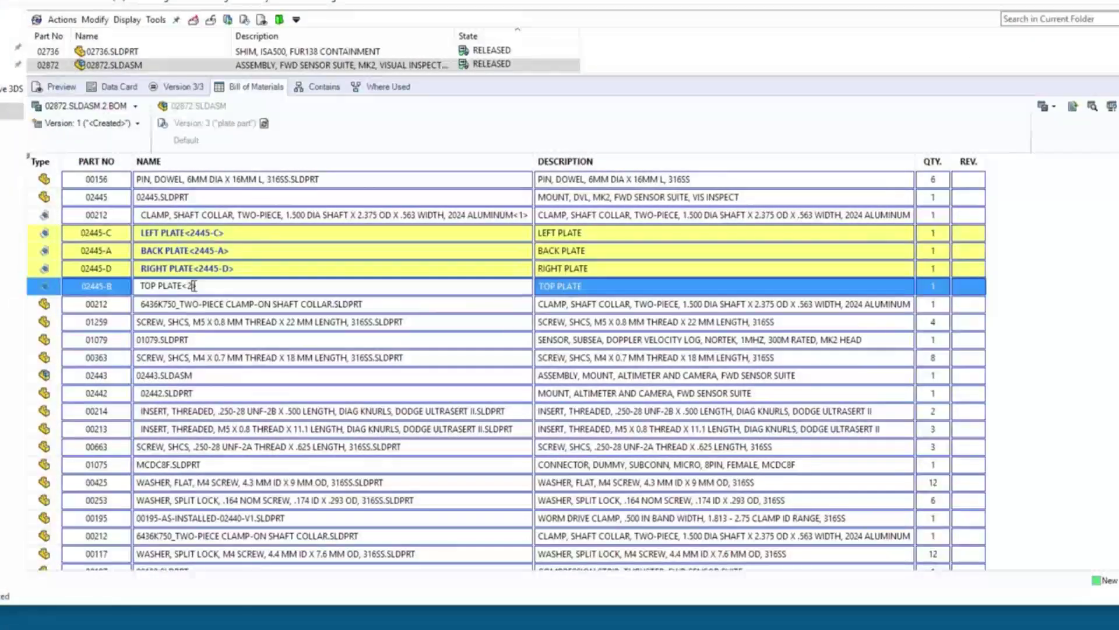
text(445-B>)
click(227, 302)
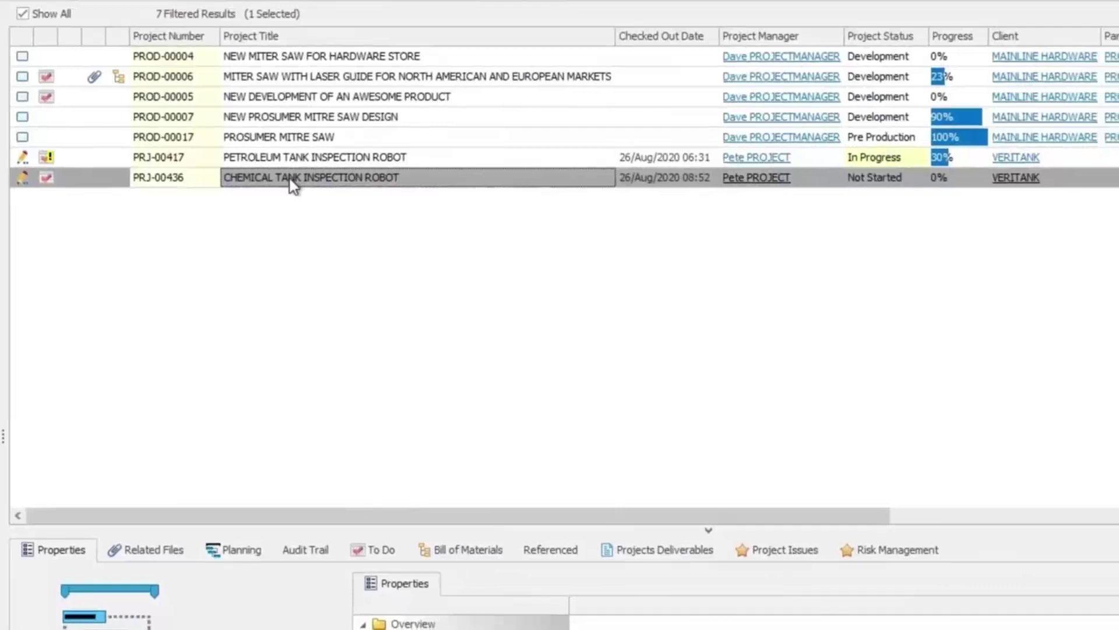
Step: Add the Chemical Tank Inspection Robot project to the VERITANK Projects planning list
right_click(291, 180)
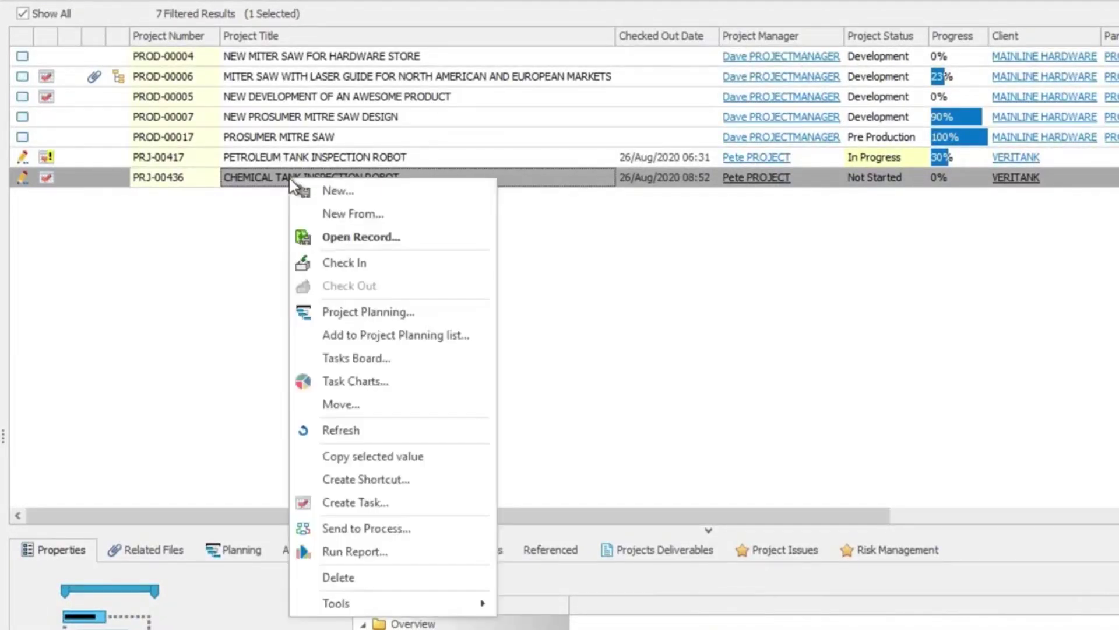
click(305, 336)
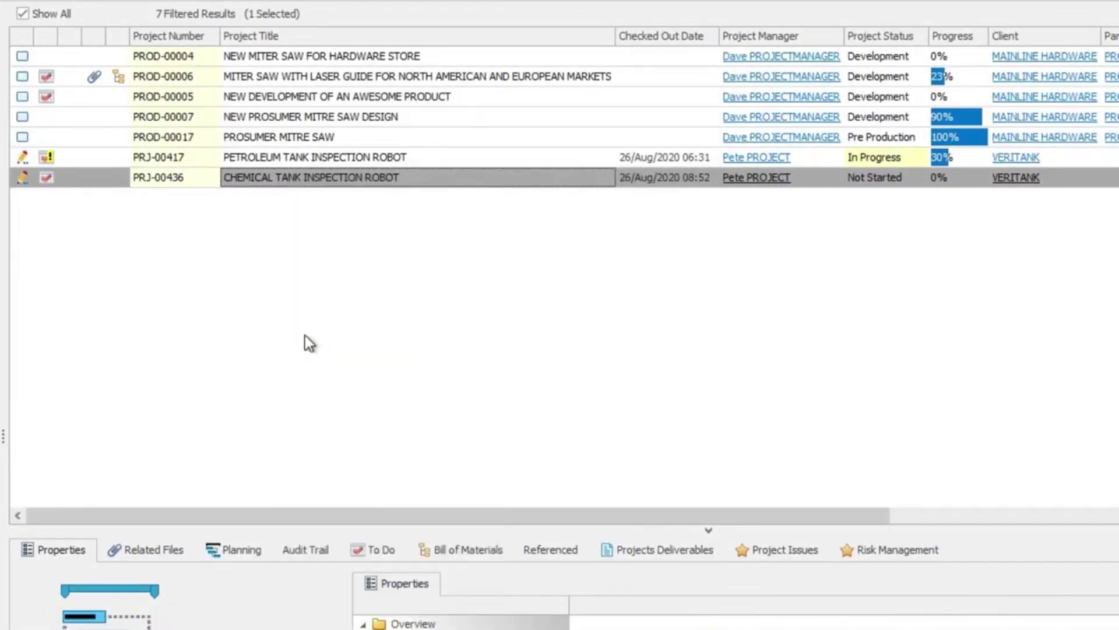
click(365, 365)
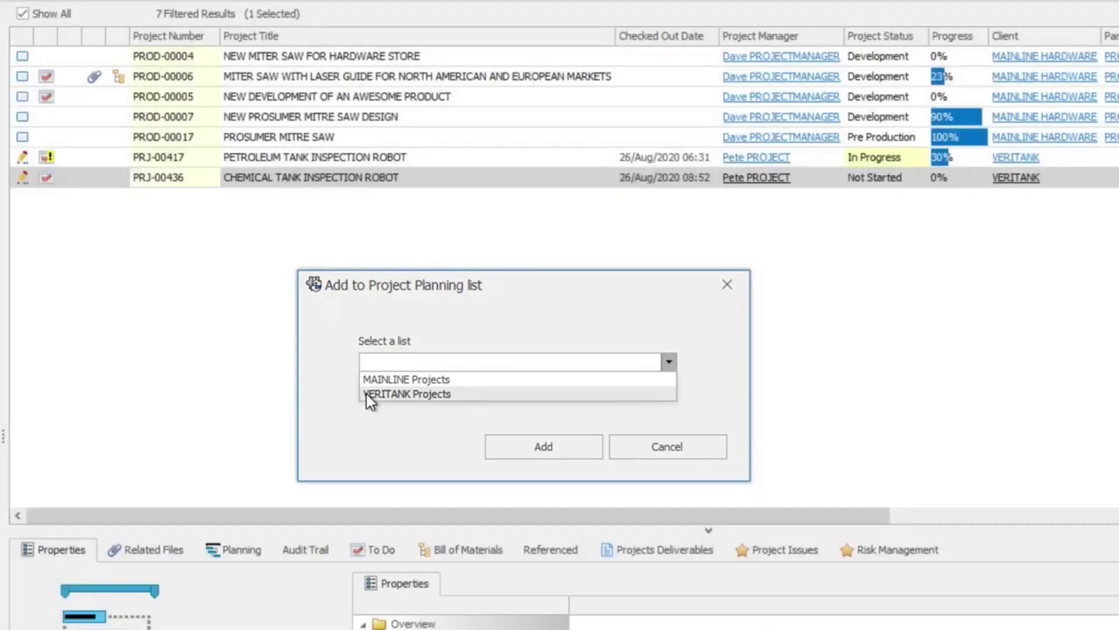
click(366, 394)
click(367, 389)
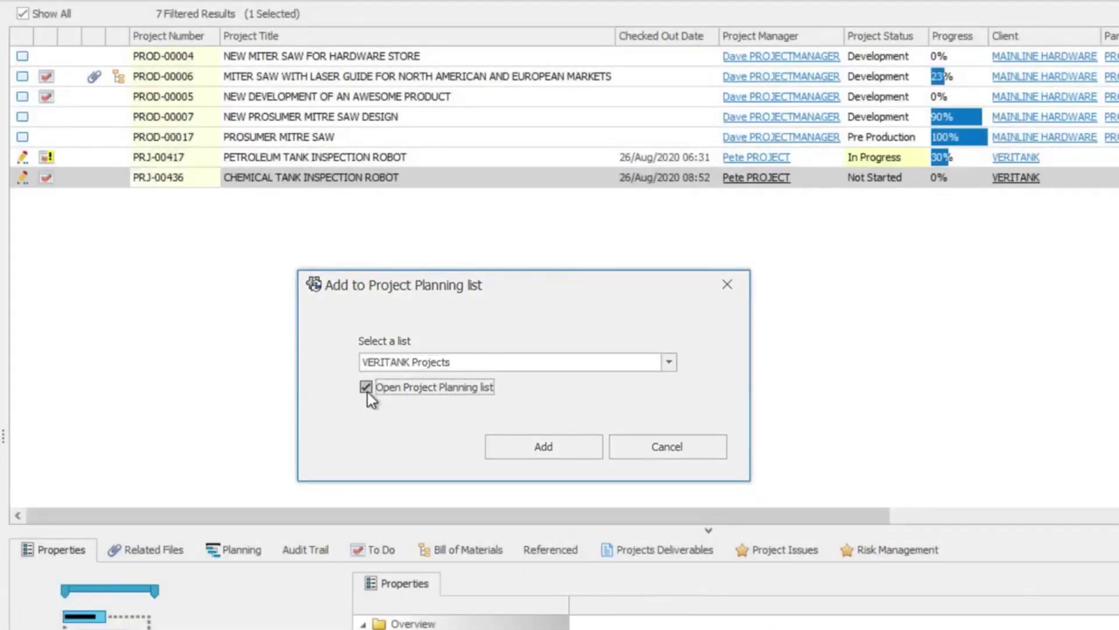
click(533, 447)
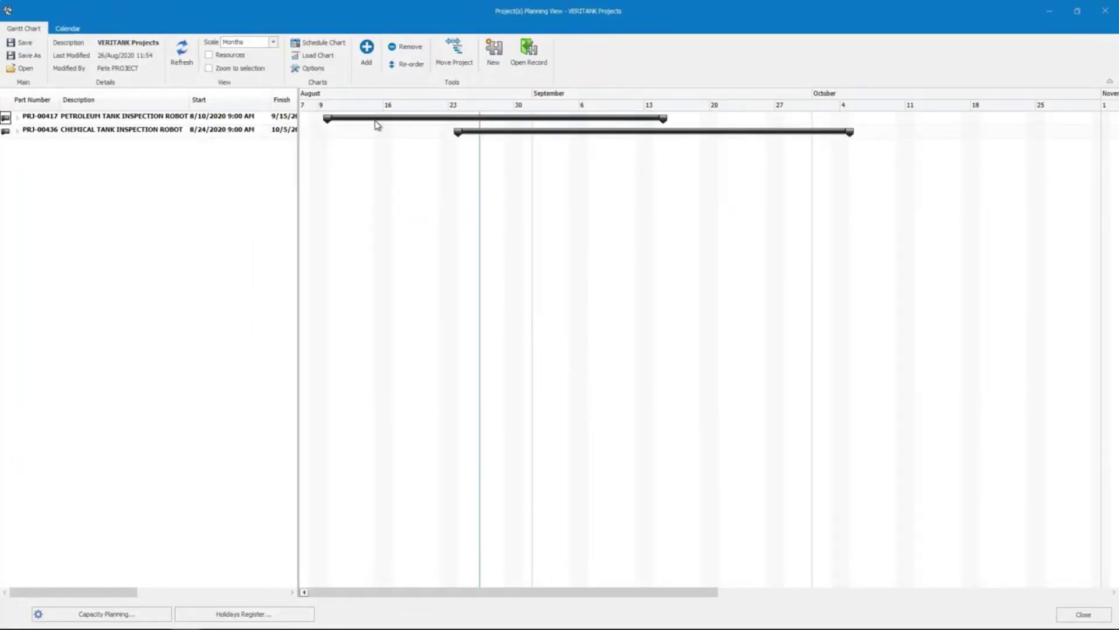
Step: From the load chart, move the project forward 15 days, including edited tasks
click(325, 57)
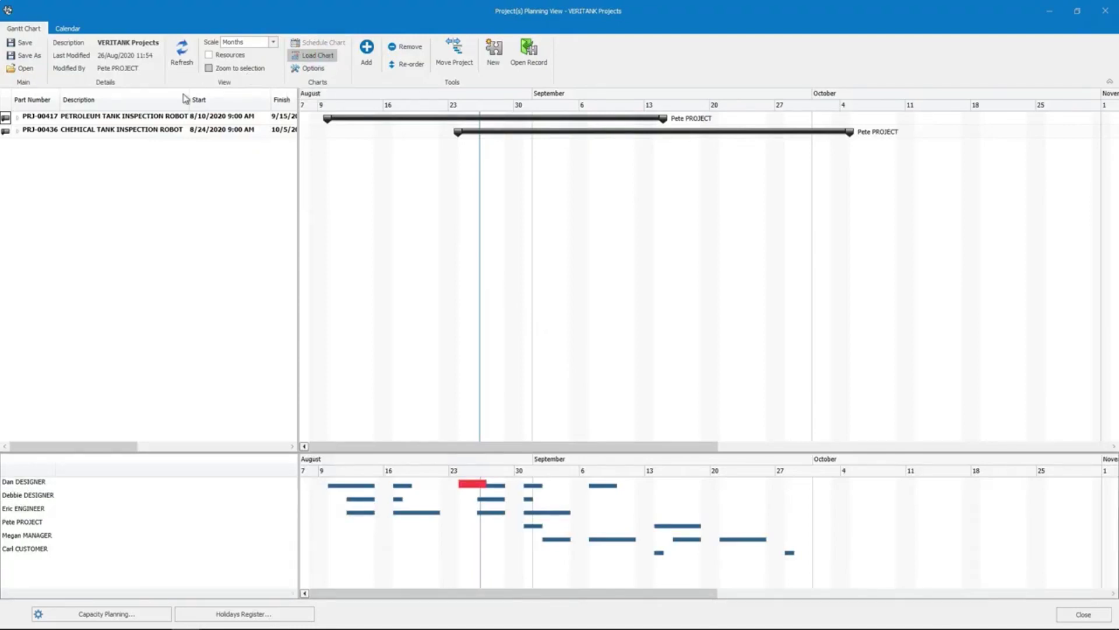
click(116, 130)
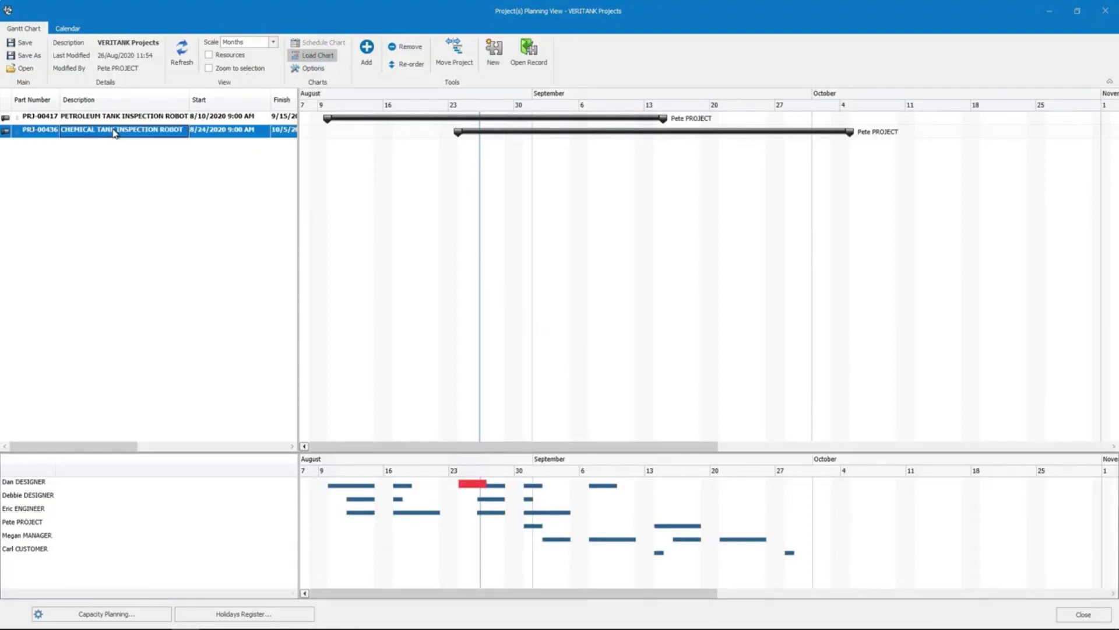
click(454, 62)
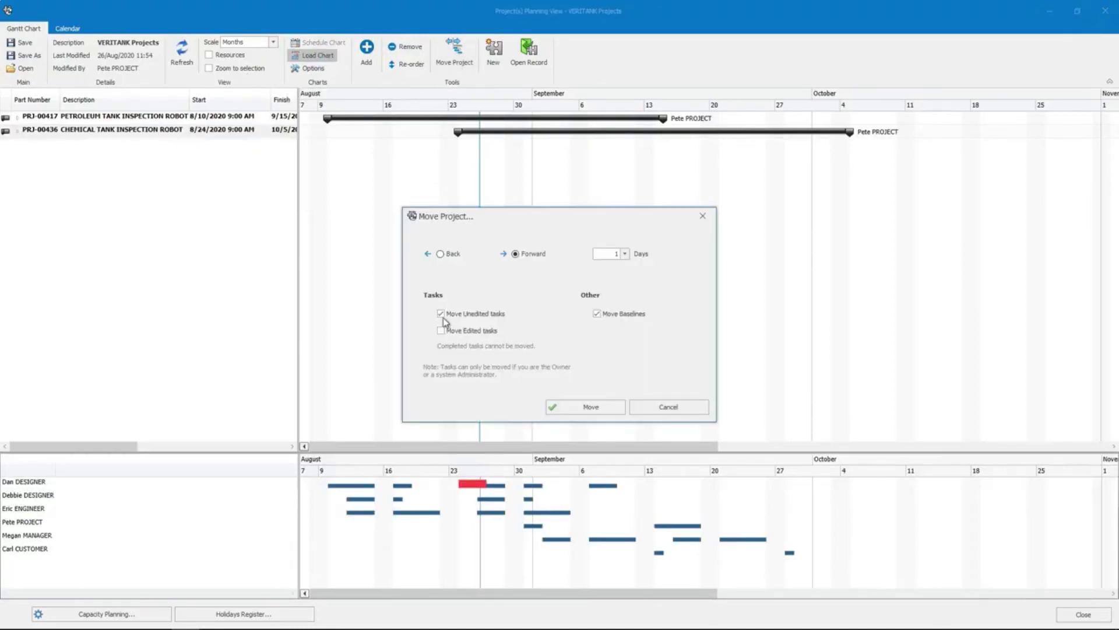
click(442, 330)
drag(608, 254, 637, 252)
text(15)
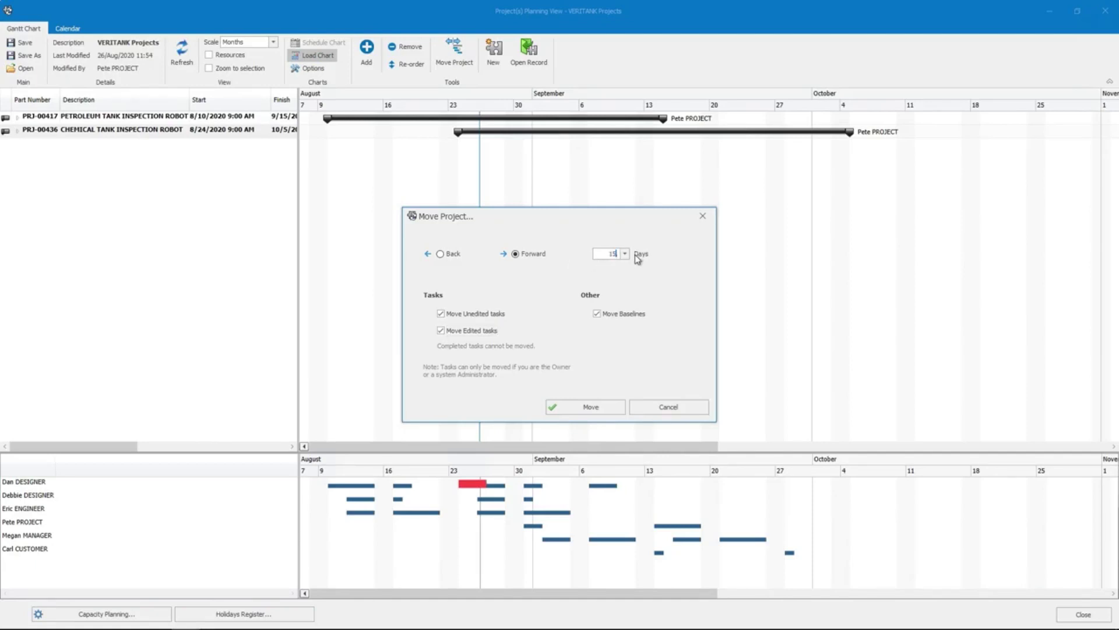
click(590, 407)
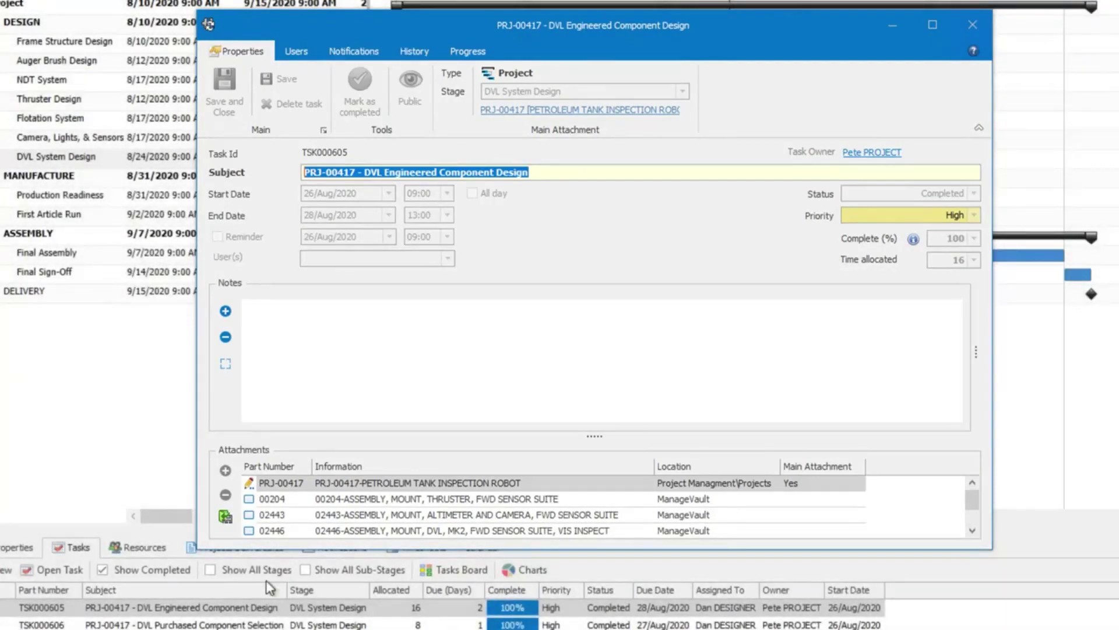
Step: Close the task record, view DVL System Design's six deliverables, then return to its Tasks tab
click(972, 24)
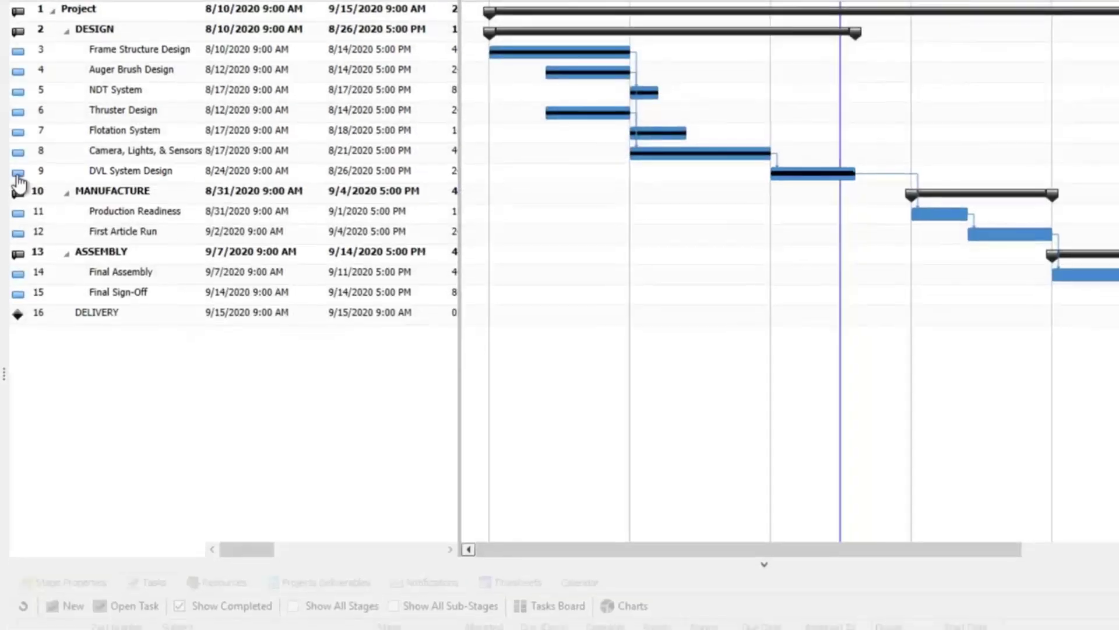
click(18, 178)
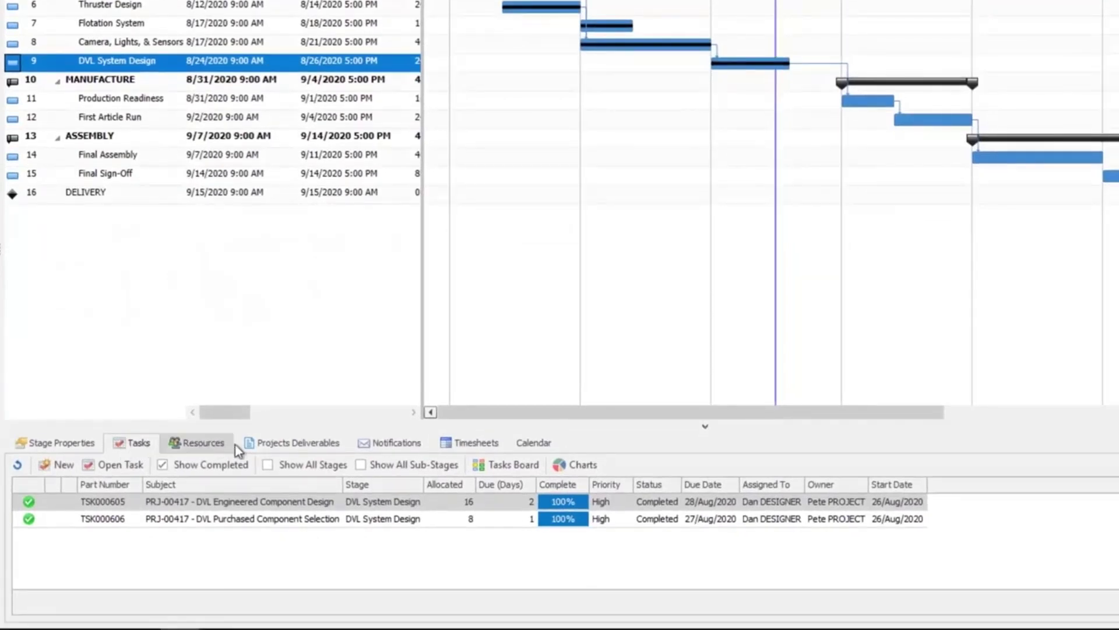
click(277, 448)
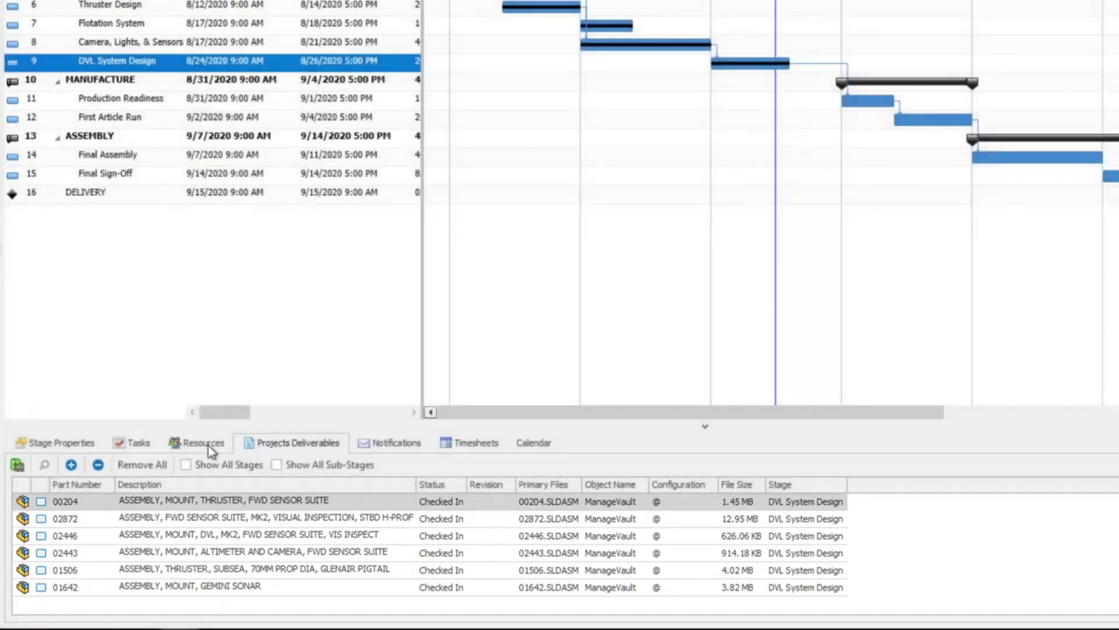
click(123, 448)
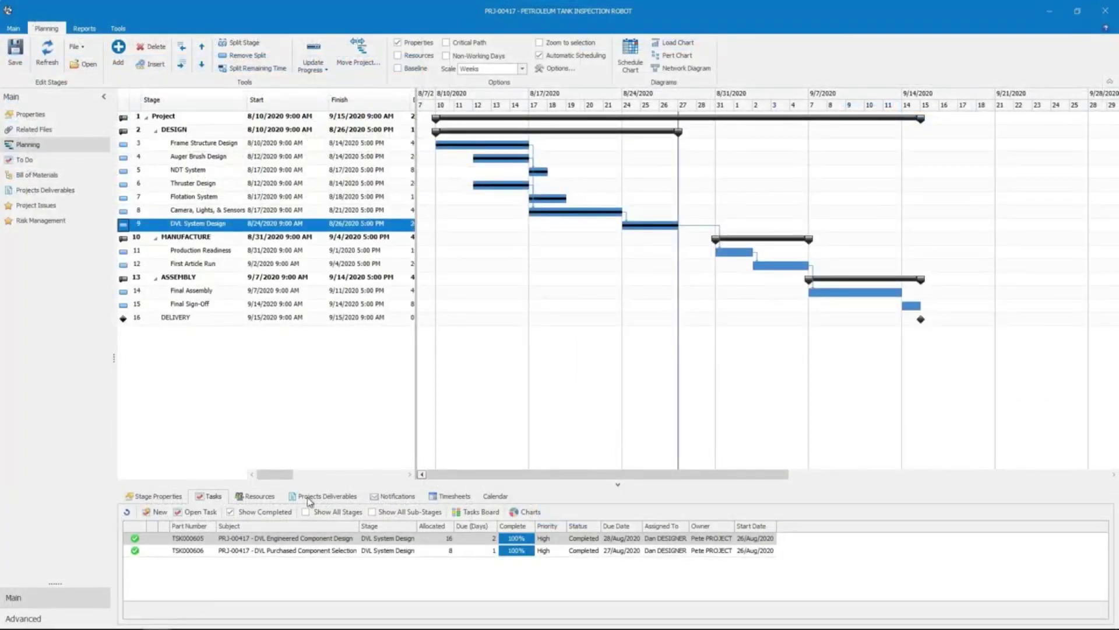
click(527, 512)
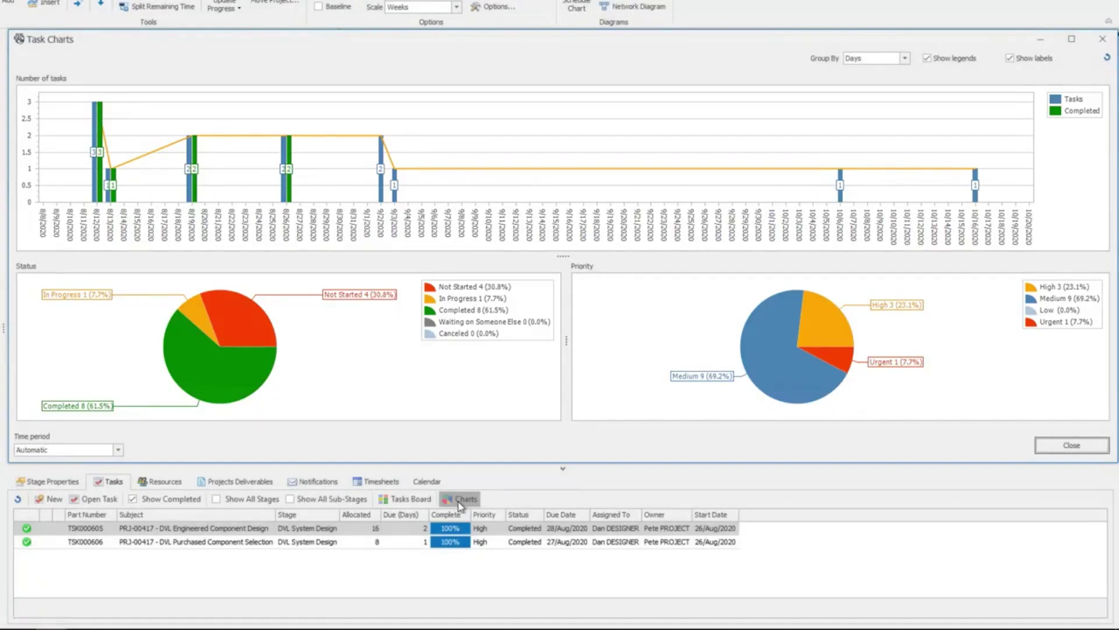
click(1049, 447)
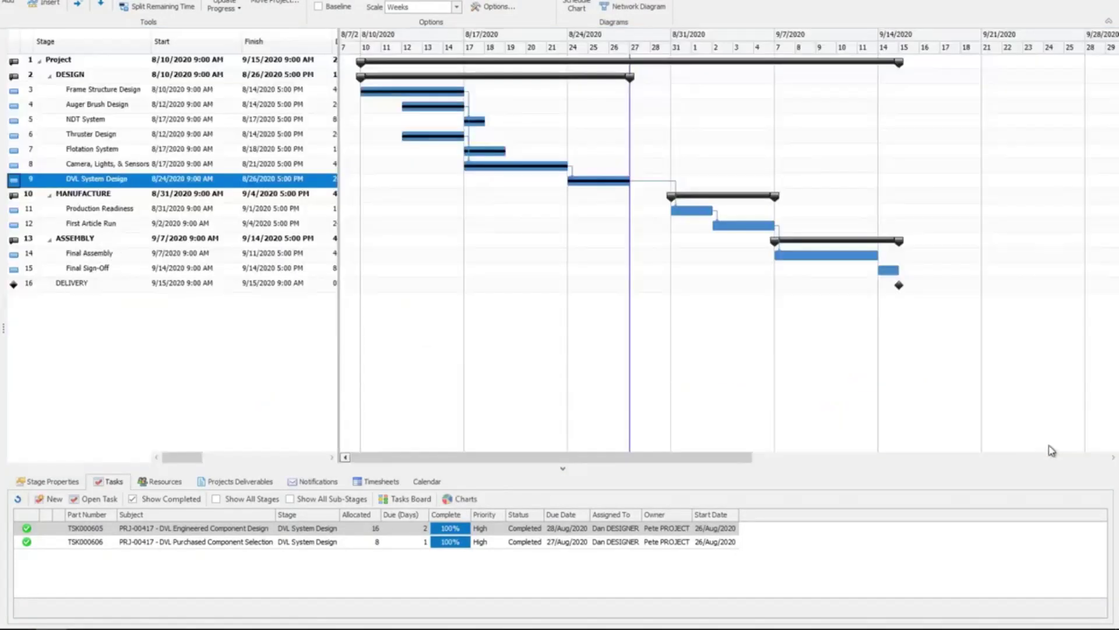
Step: Show the project's task board grouped by Status as a Kanban board
click(389, 500)
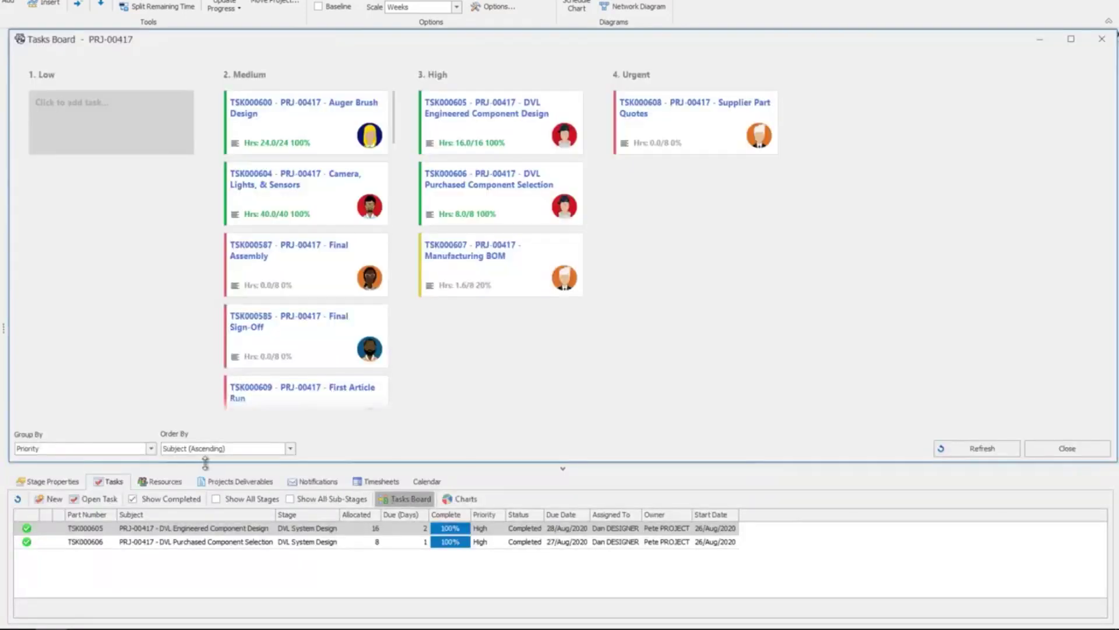
click(150, 448)
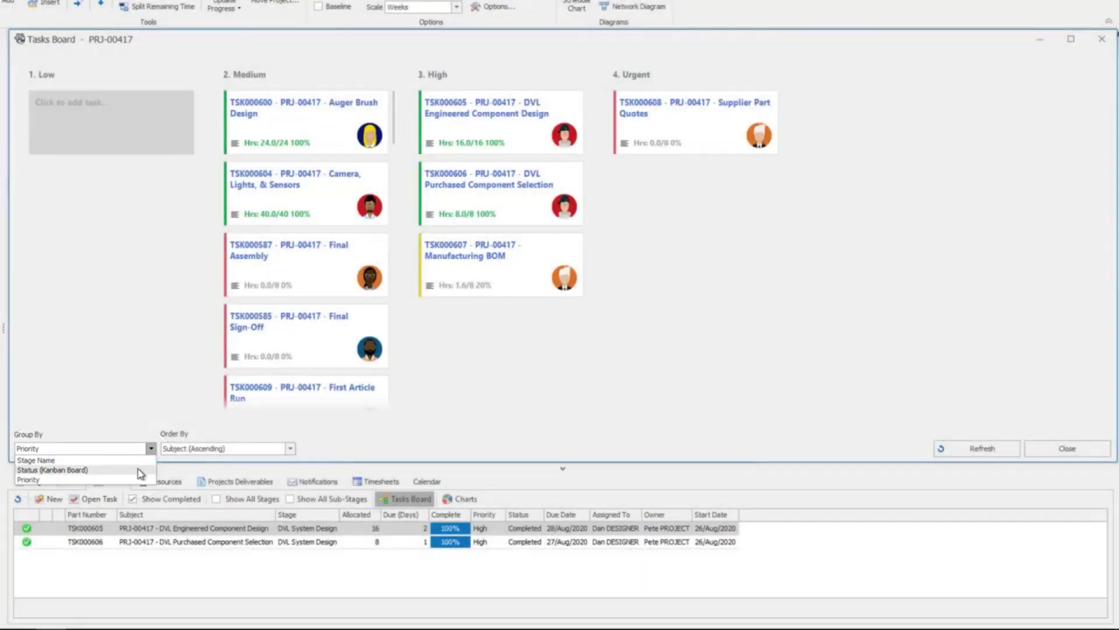
click(138, 470)
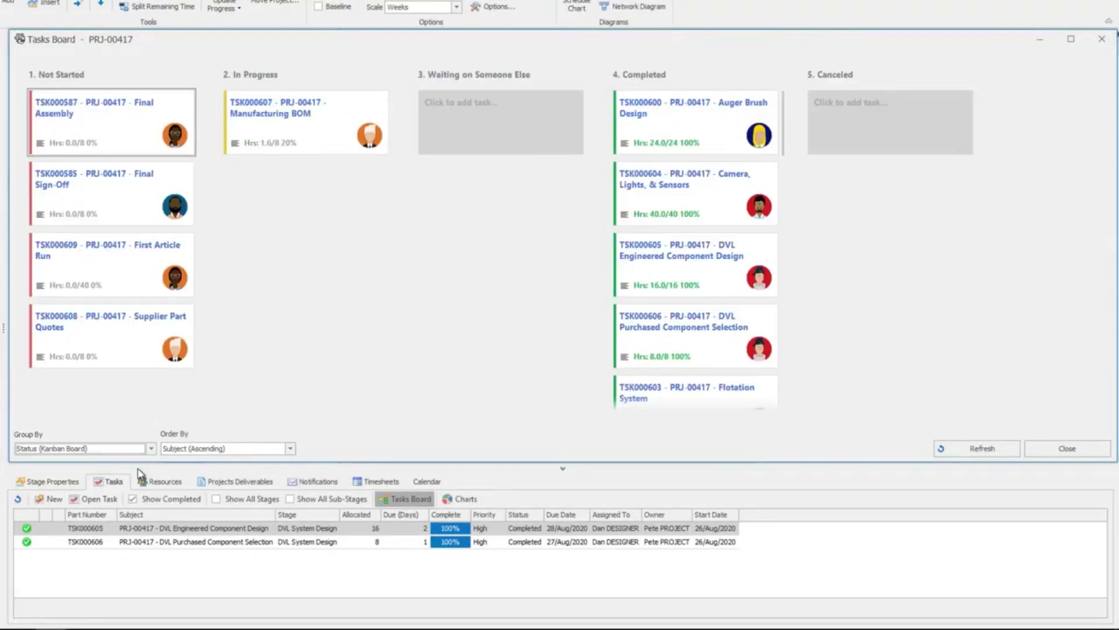
Step: Move the Supplier Part Quotes card TSK000608 into In Progress, then open task TSK000607
click(92, 343)
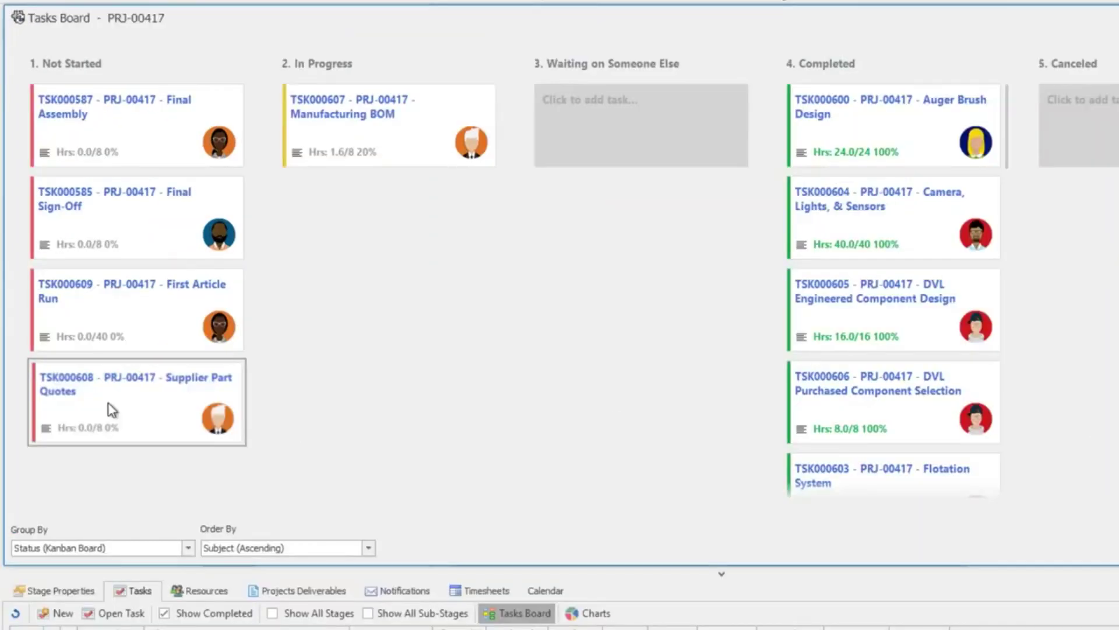
drag(112, 409, 388, 218)
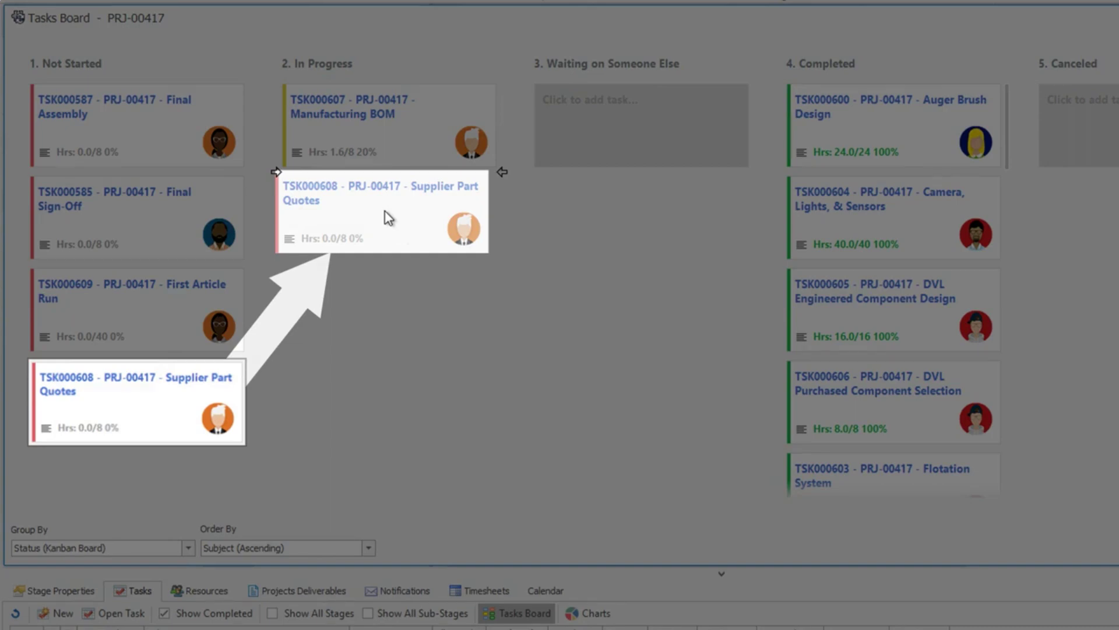
drag(385, 212, 392, 212)
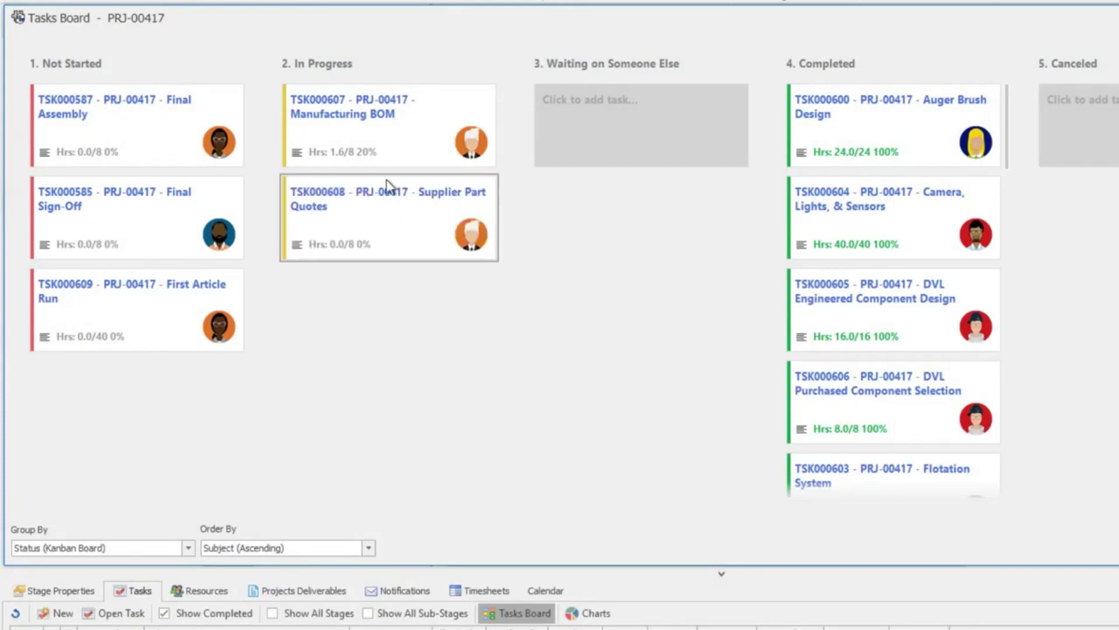
double_click(394, 141)
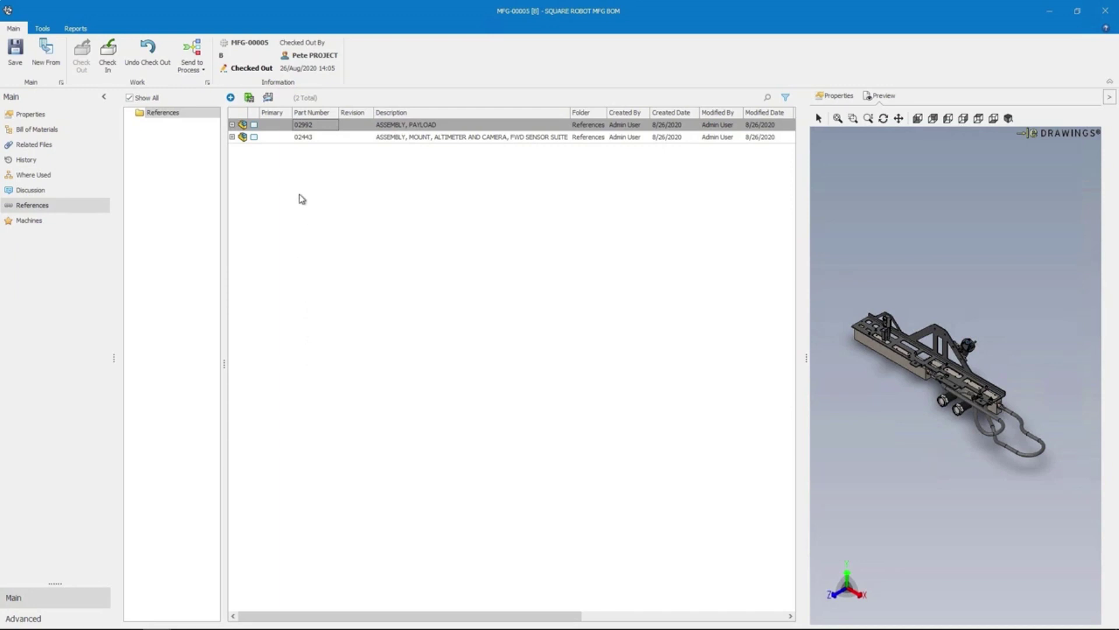
Step: Copy the 02442 altimeter mount and paste it under Machining Center A
click(303, 140)
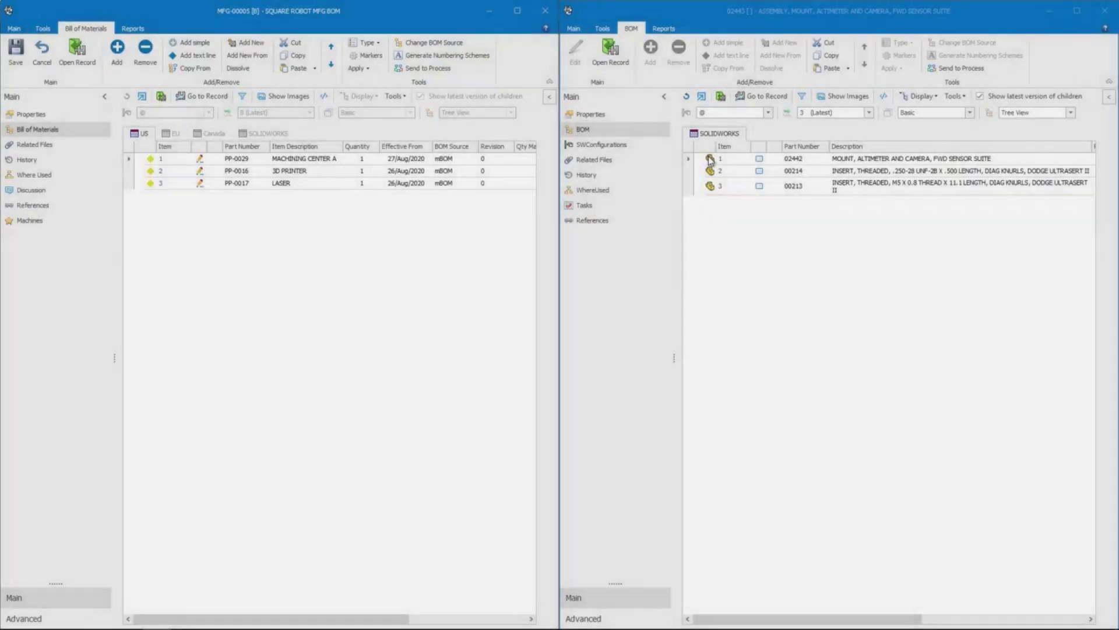
right_click(710, 160)
mouse_move(715, 166)
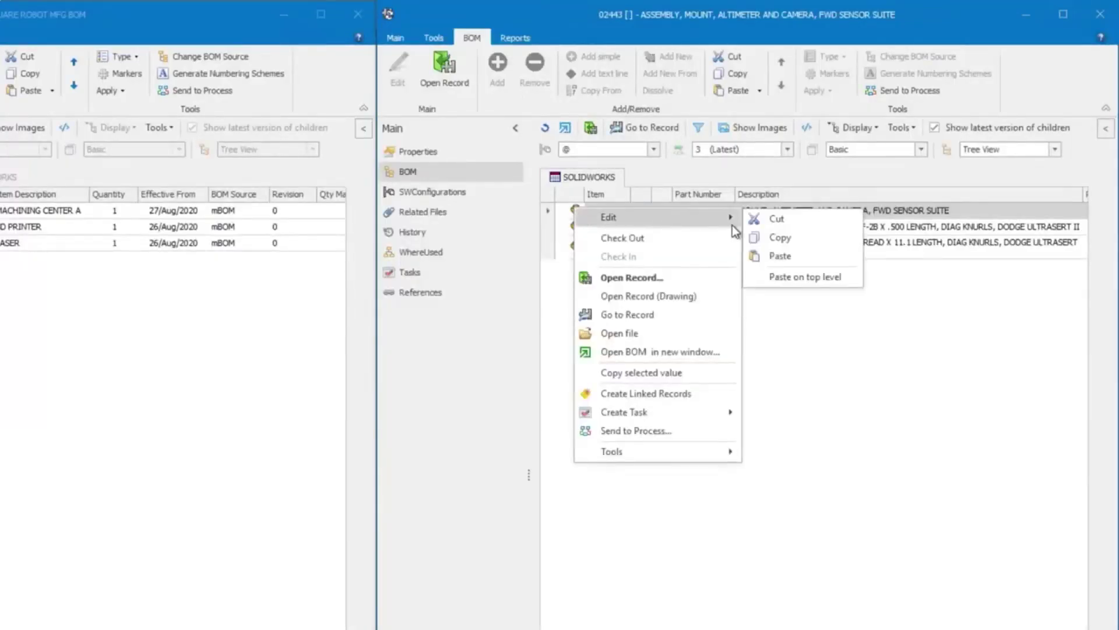
click(764, 236)
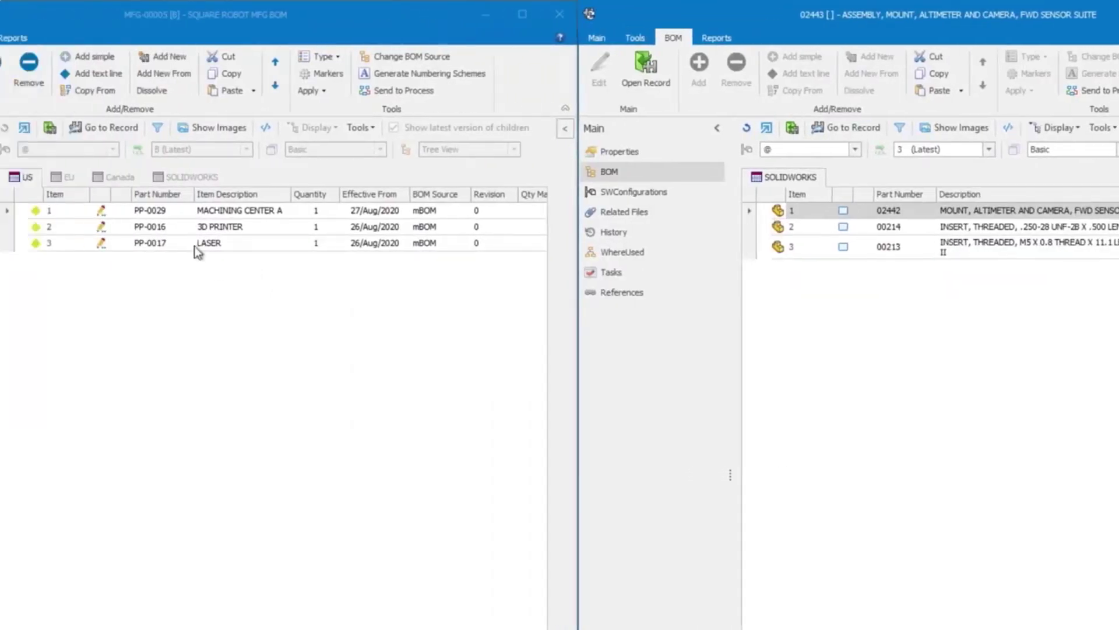
right_click(254, 210)
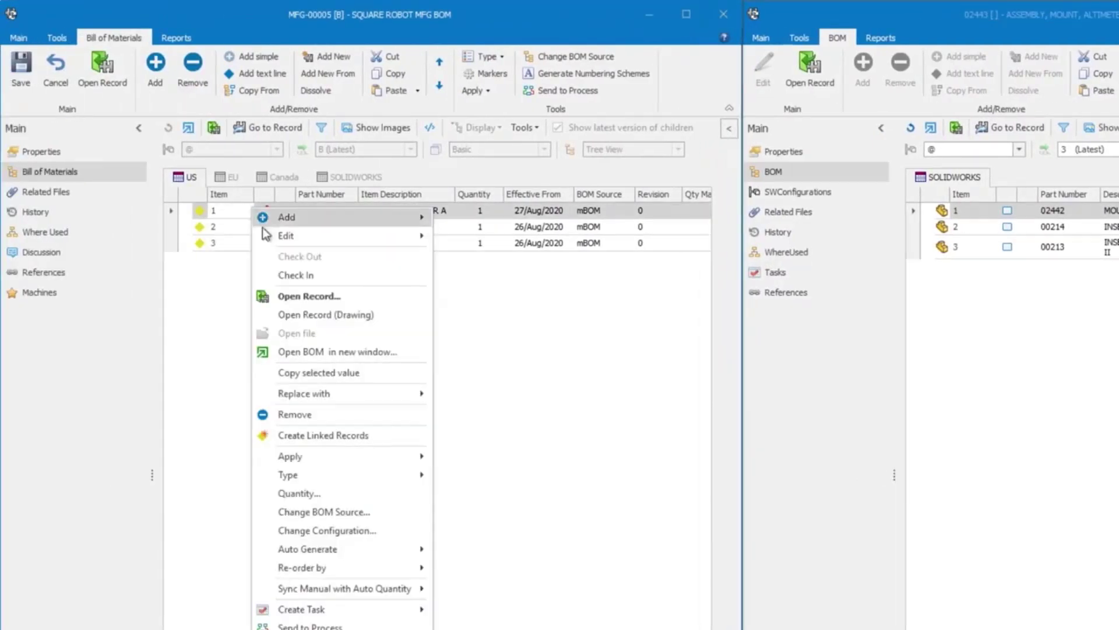
mouse_move(373, 236)
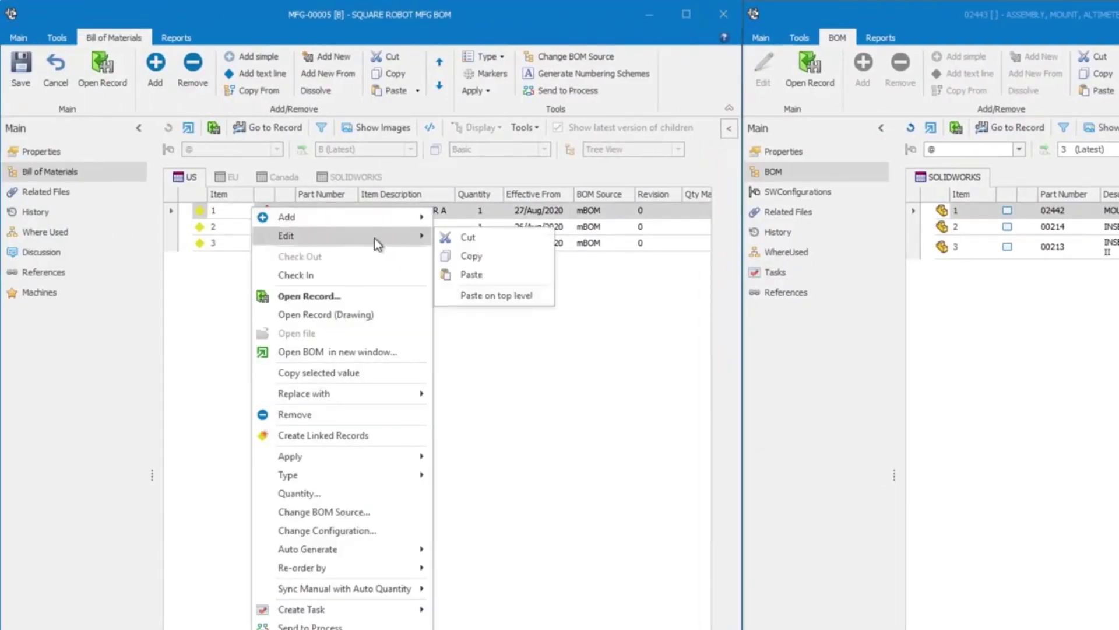
click(468, 275)
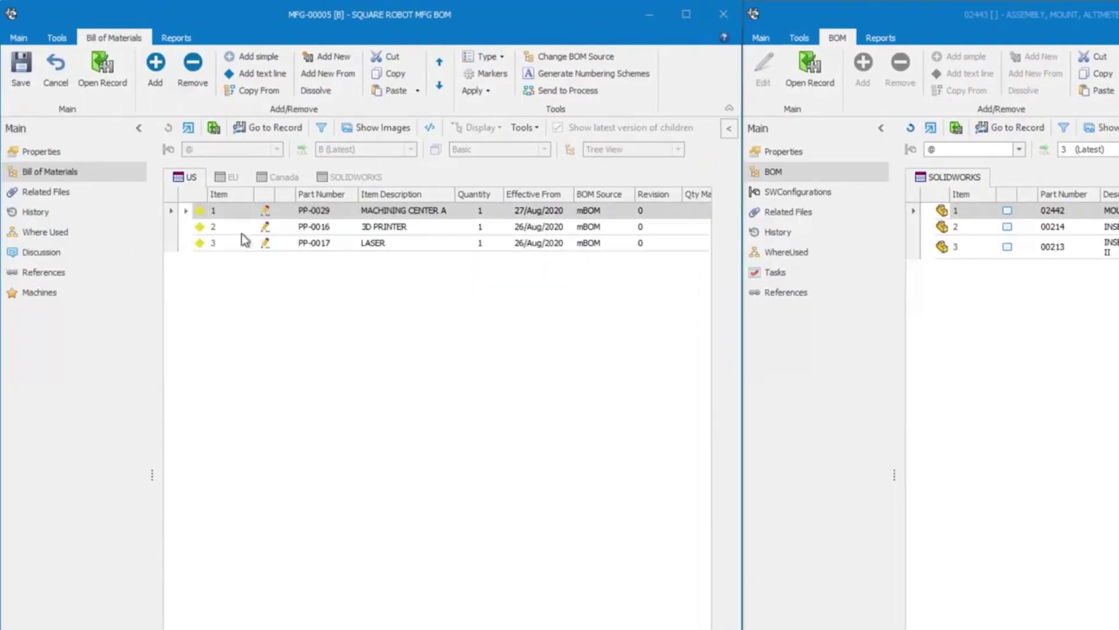
click(185, 210)
click(214, 226)
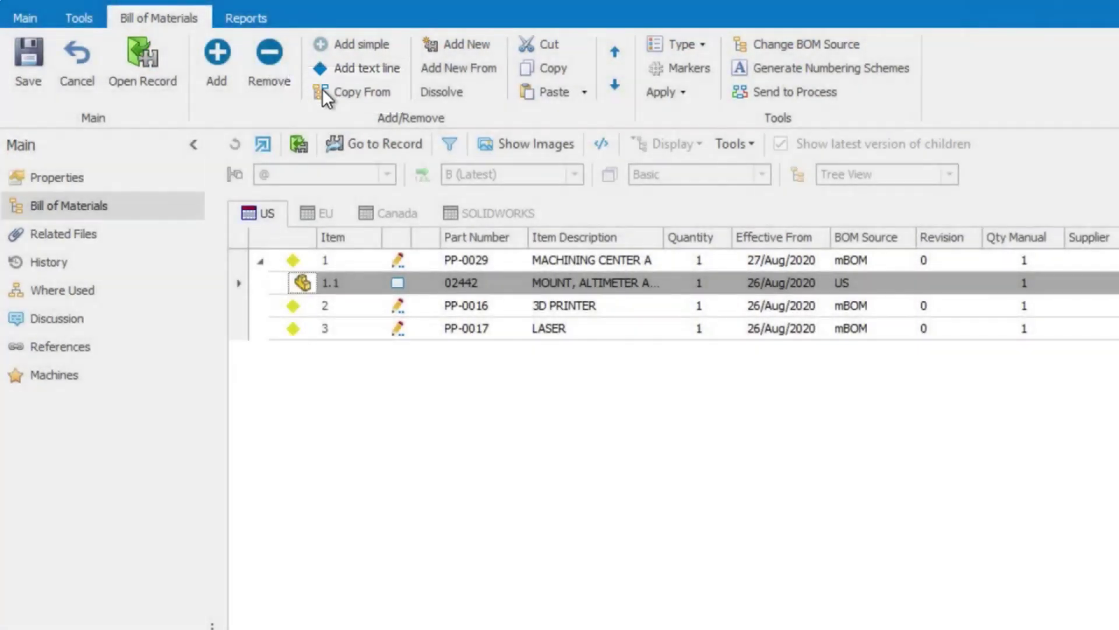
Step: Copy items 2, 3 and 5 from the 02992 payload assembly's BOM into the MFG BOM
click(322, 89)
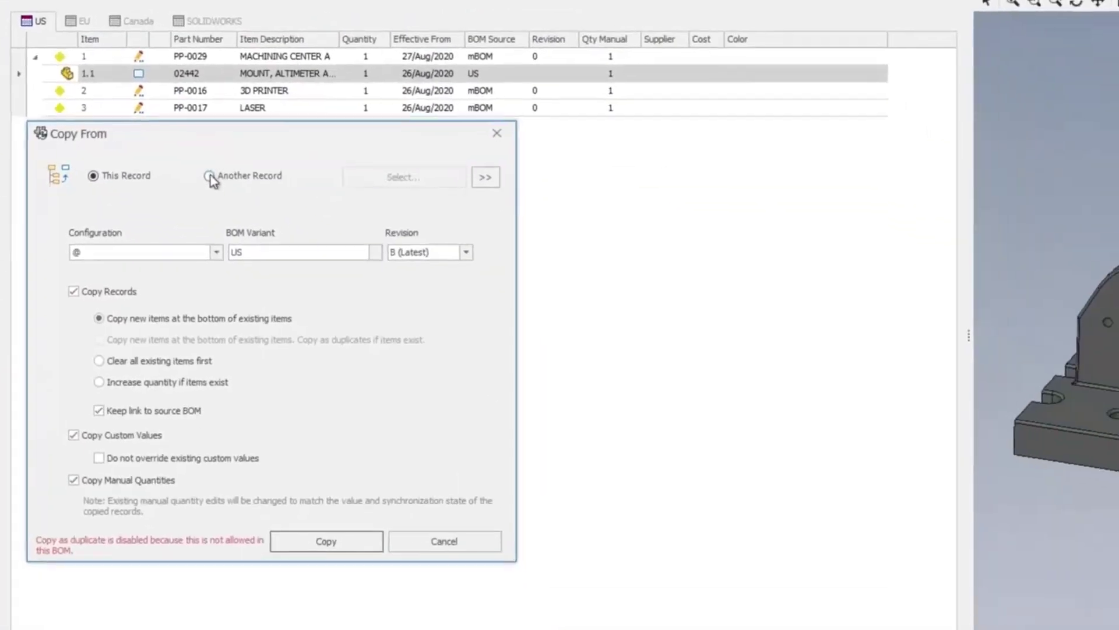
click(440, 375)
click(419, 184)
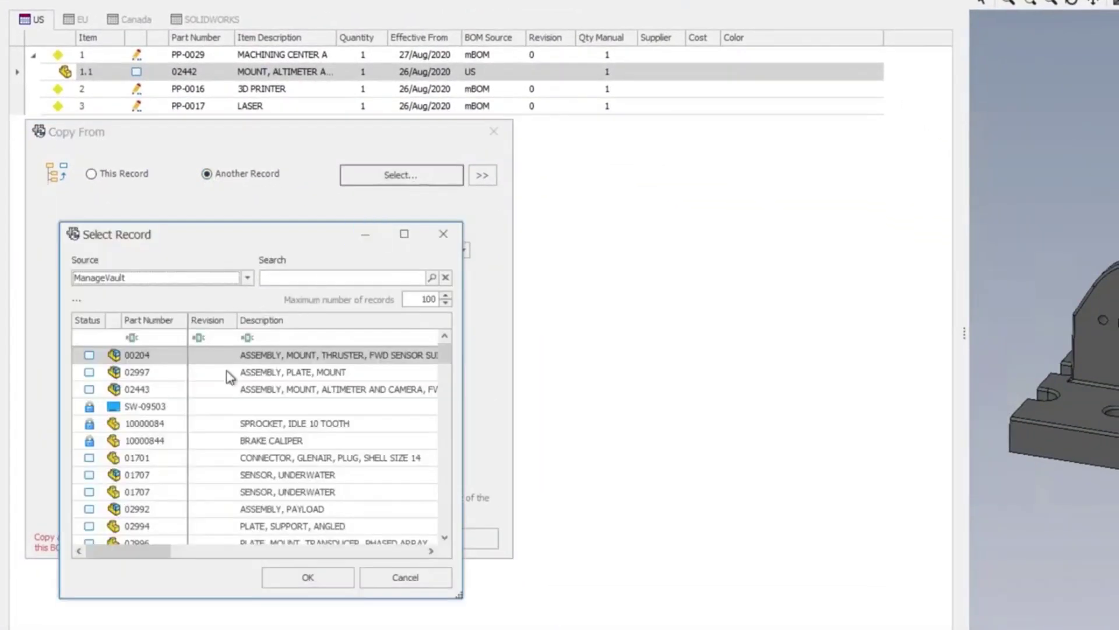
click(89, 509)
click(289, 580)
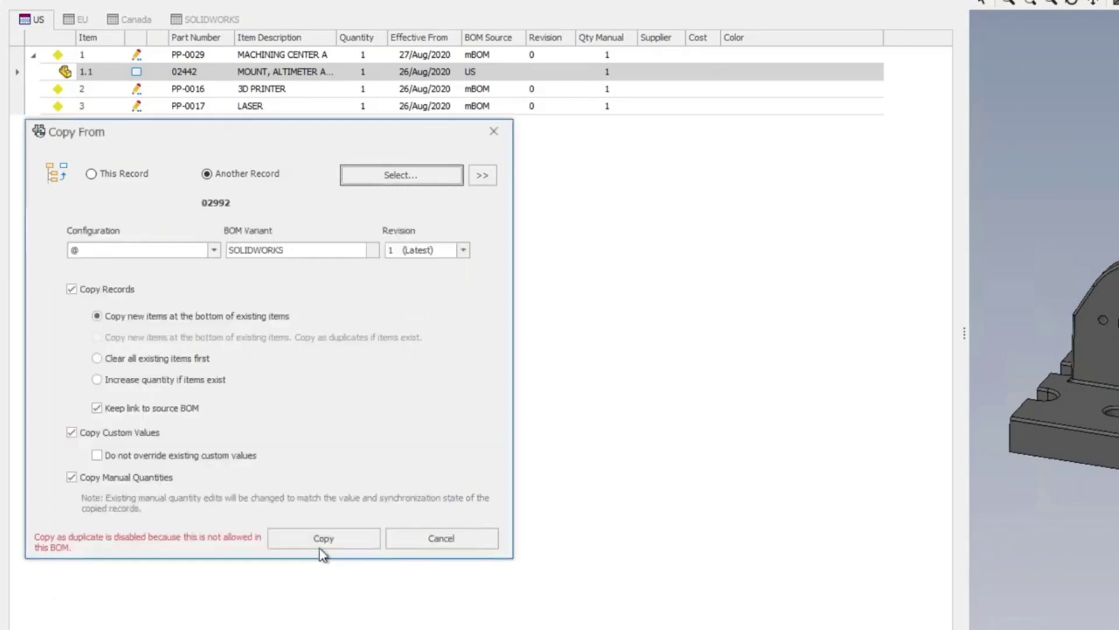
click(482, 175)
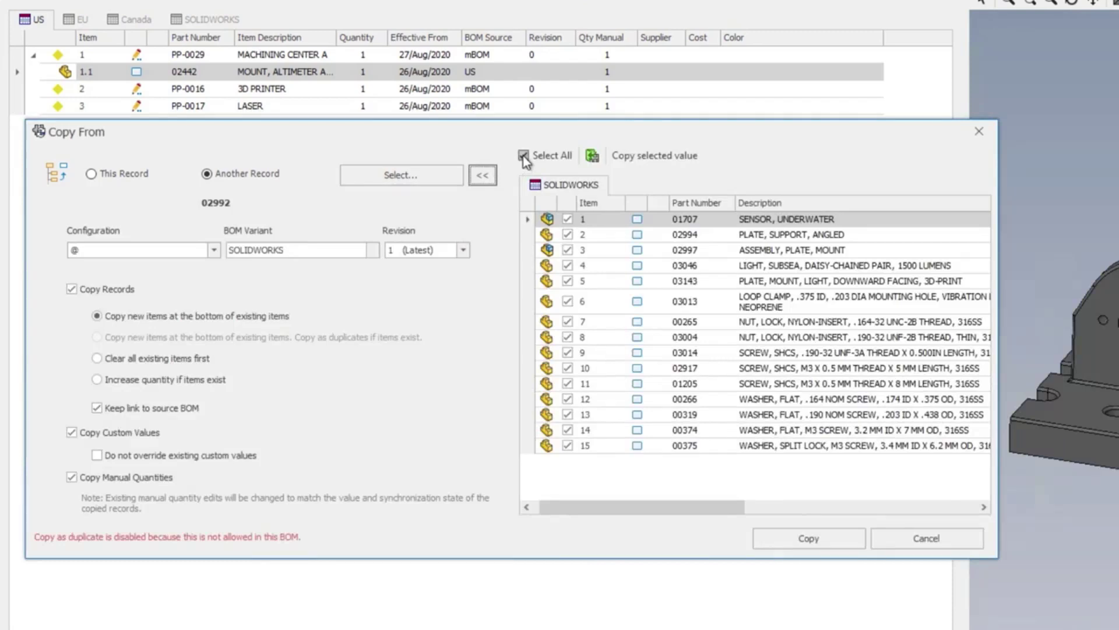
click(567, 234)
click(567, 250)
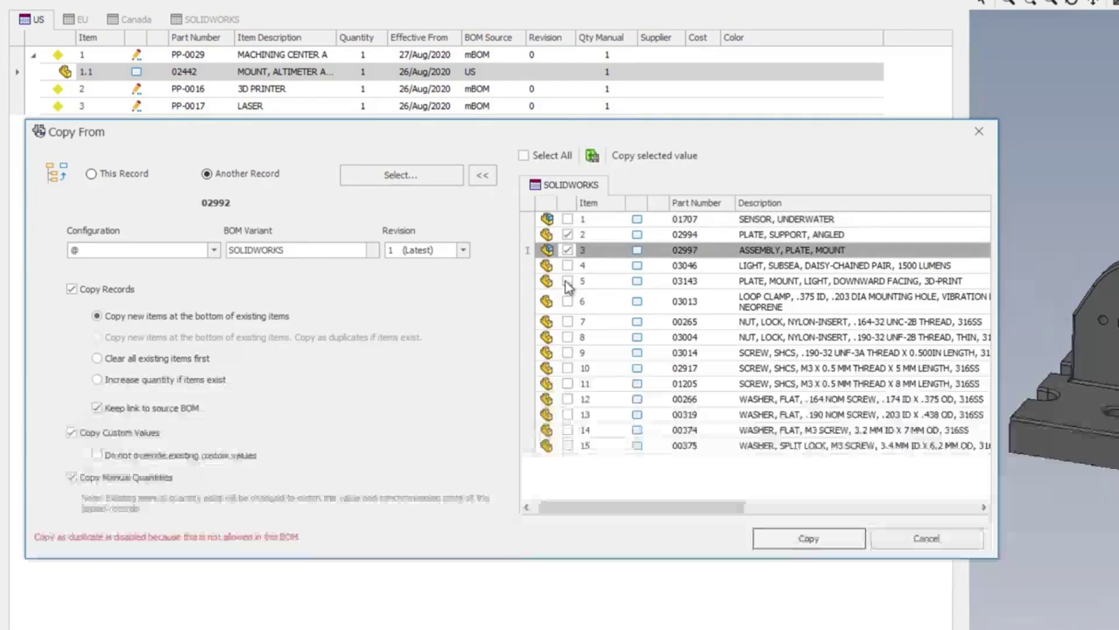
click(567, 280)
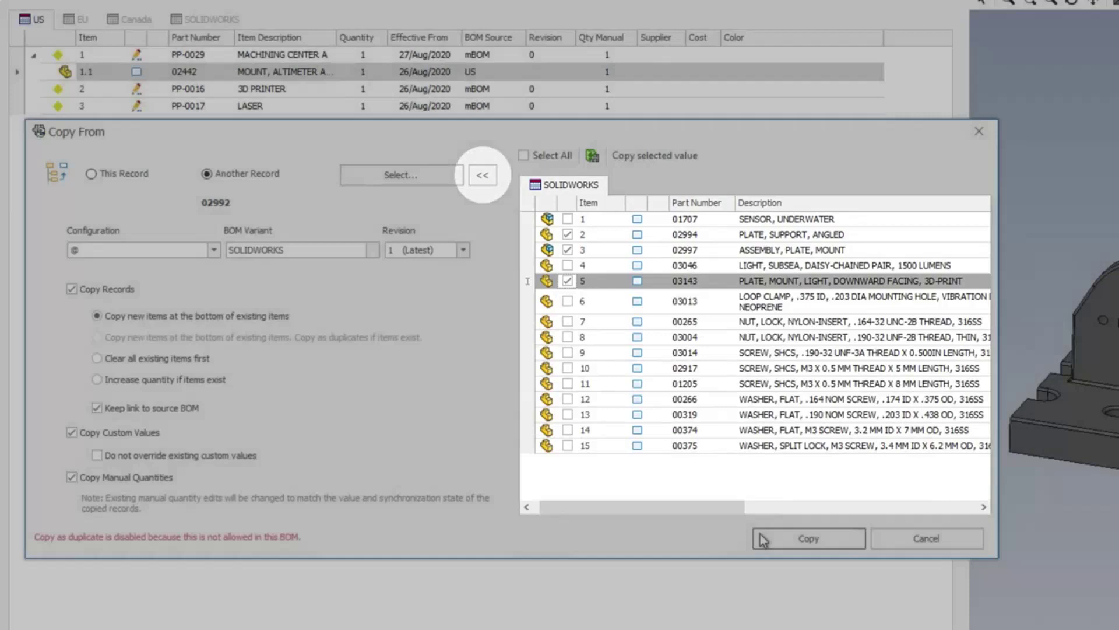
click(764, 539)
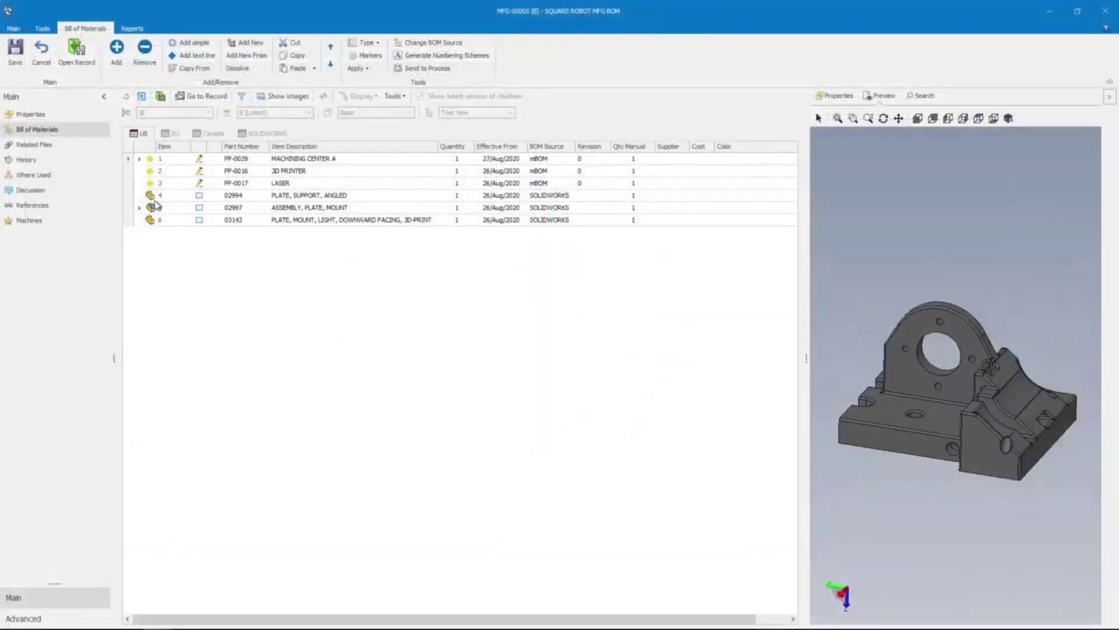
Step: Move the angled support plate and light mount plate under the 3D PRINTER line, then save
click(150, 197)
ctrl+click(149, 221)
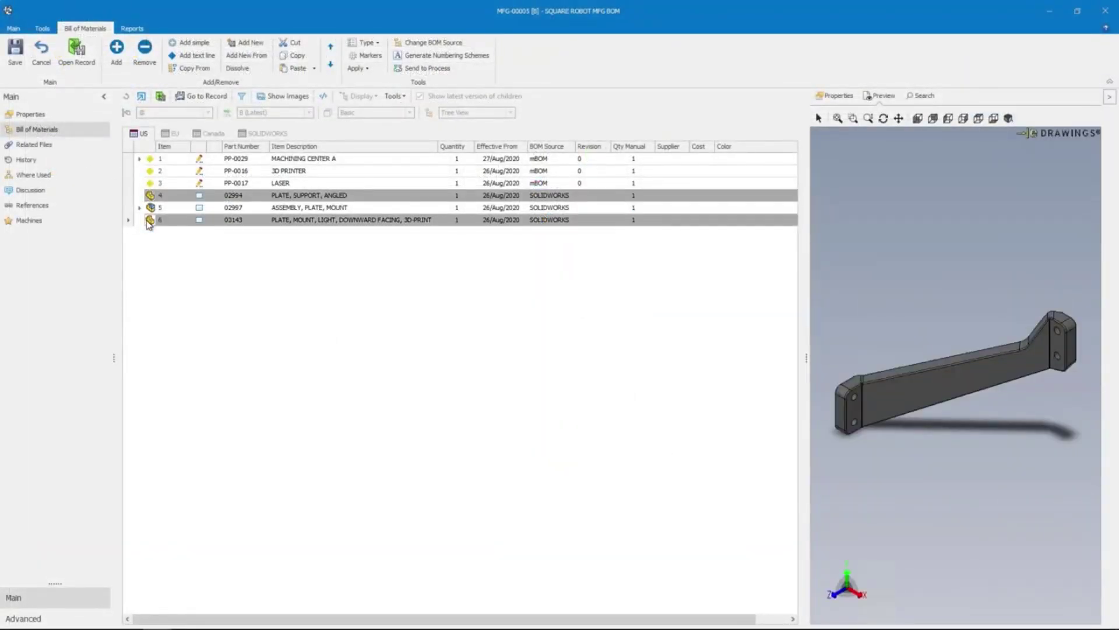
right_click(149, 224)
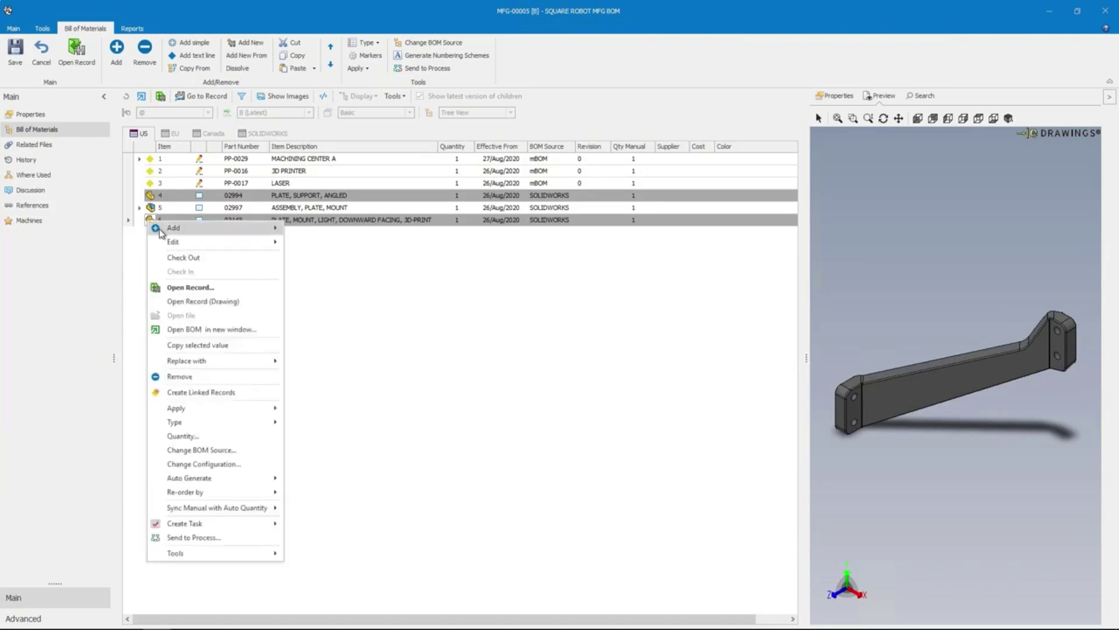
mouse_move(200, 245)
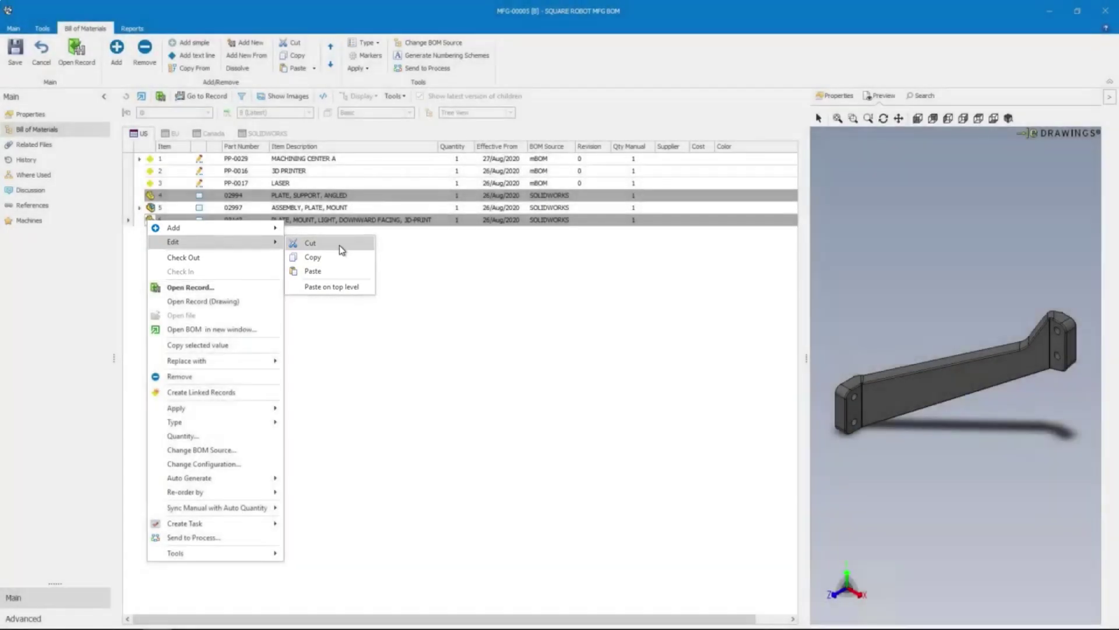
click(340, 244)
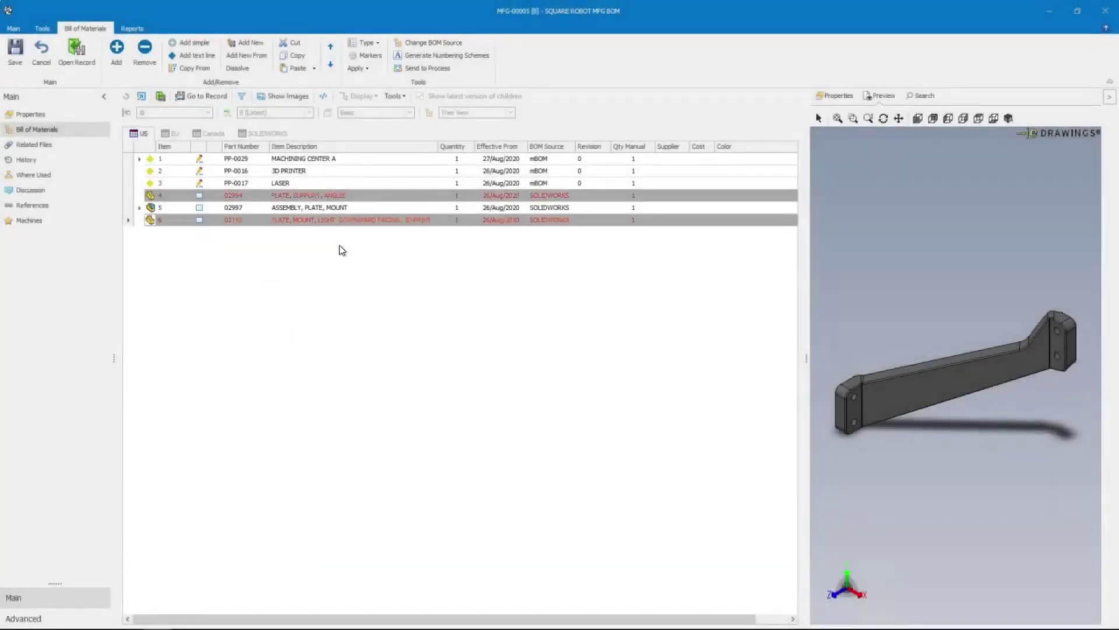
right_click(151, 174)
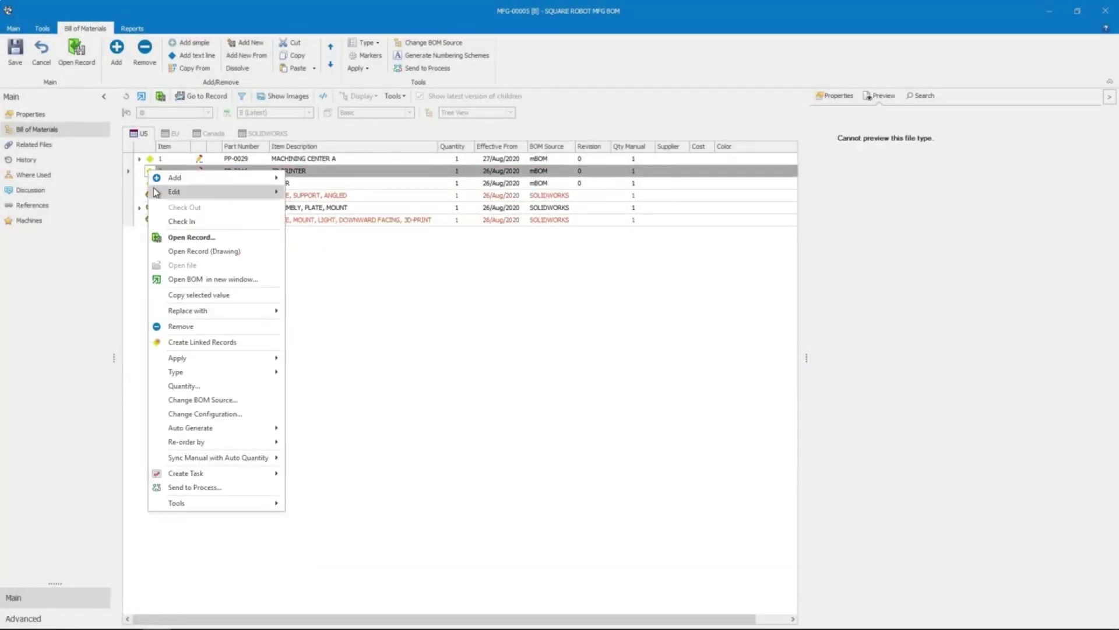
mouse_move(158, 193)
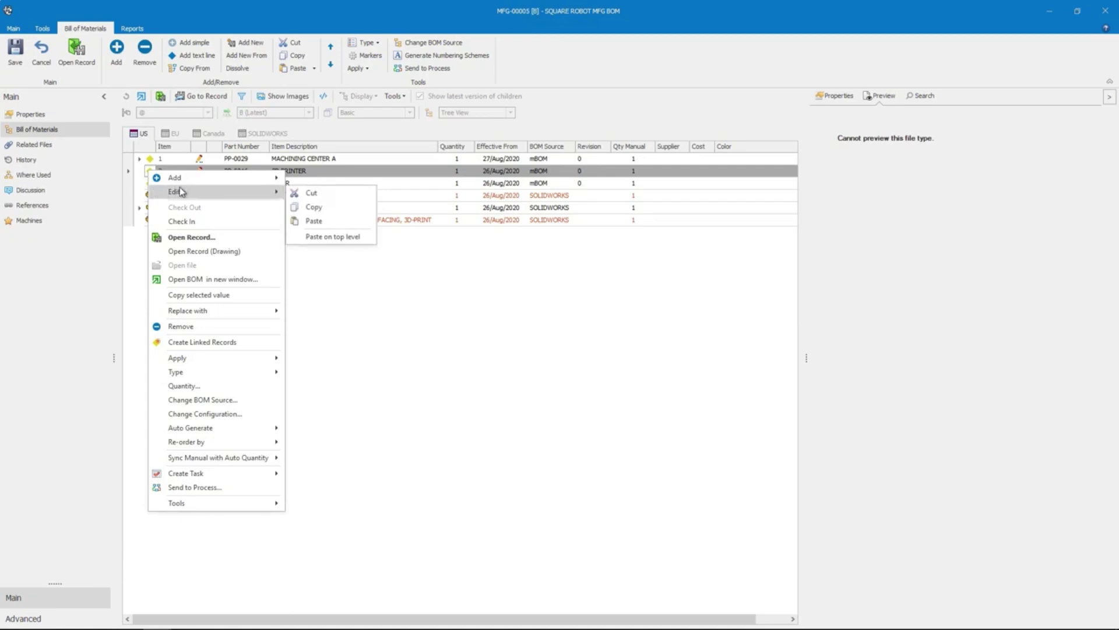
click(336, 221)
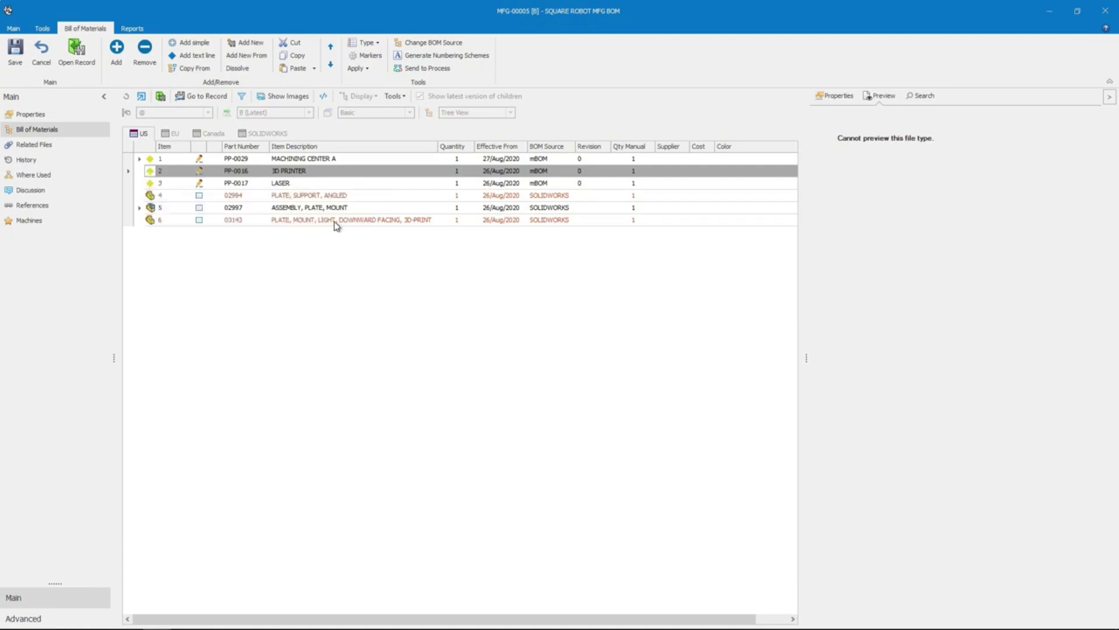
click(15, 55)
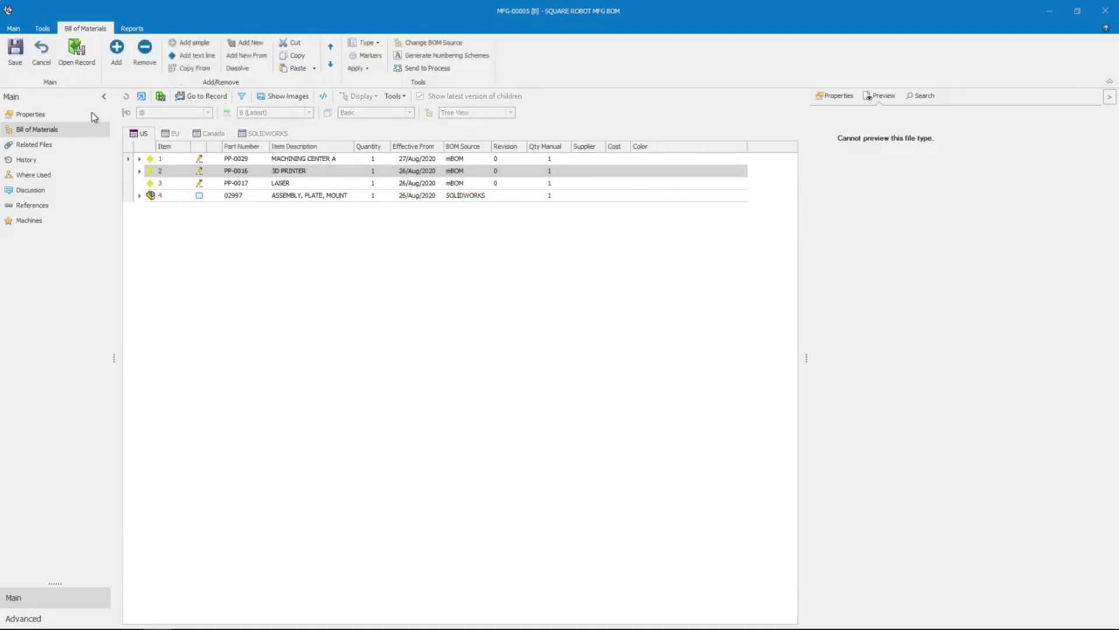
click(151, 197)
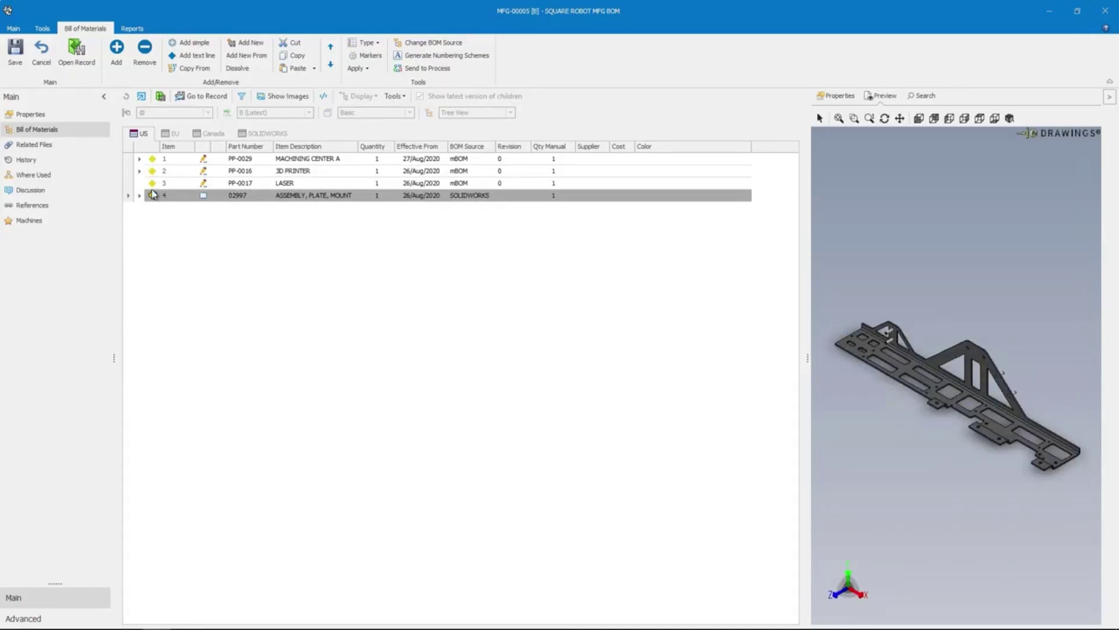
Step: Create PP-0043 from the LASER record with Equipment Description set to BRAKE PRESS
right_click(152, 184)
mouse_move(262, 190)
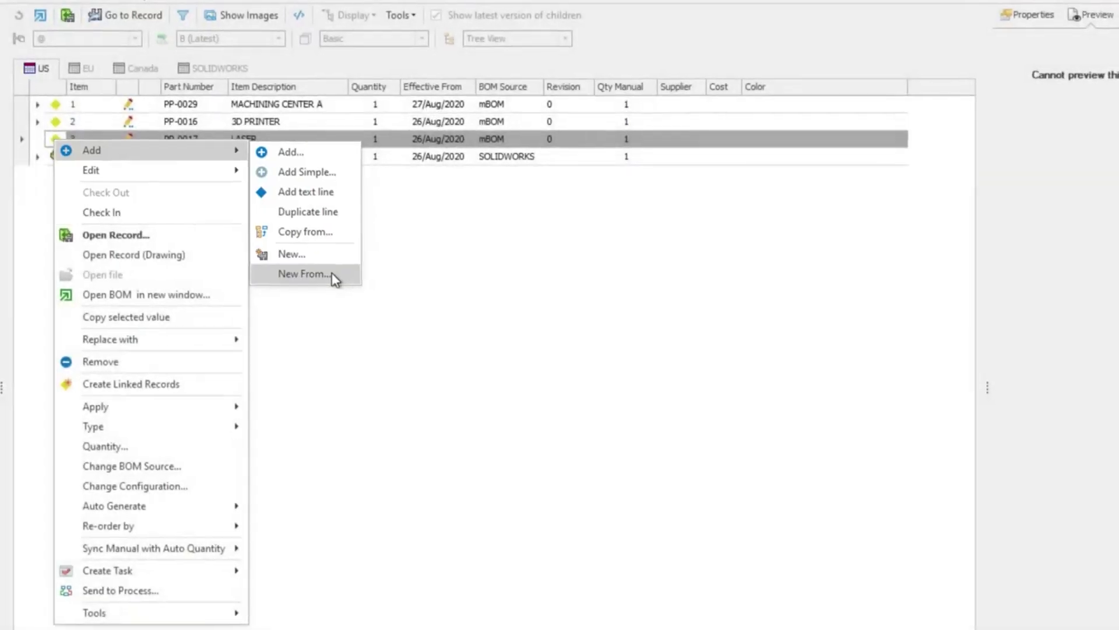
click(305, 275)
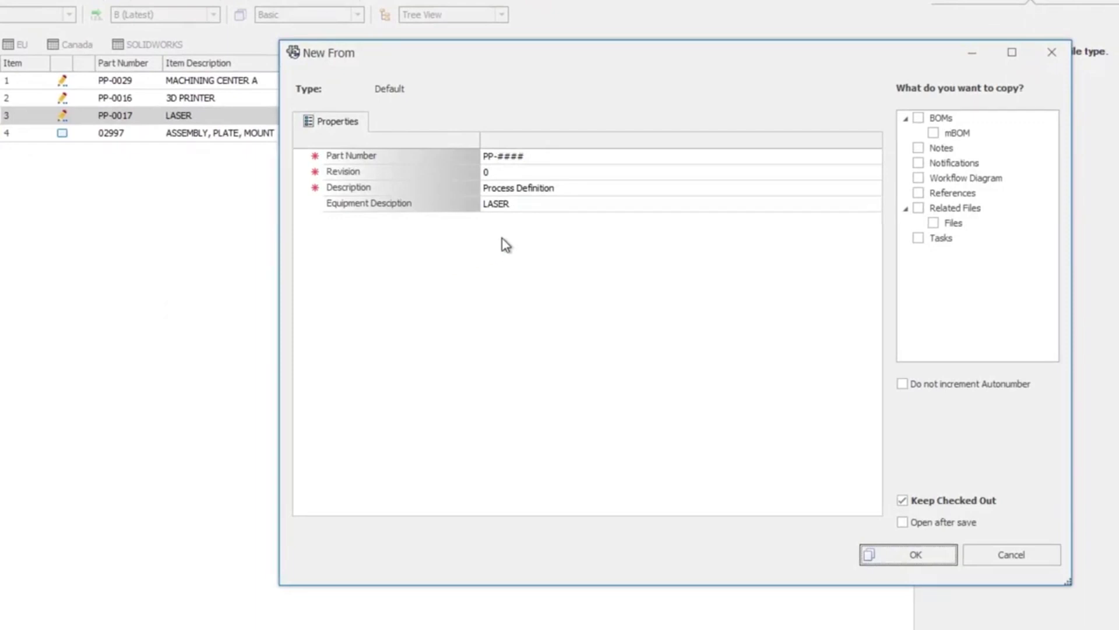
click(554, 204)
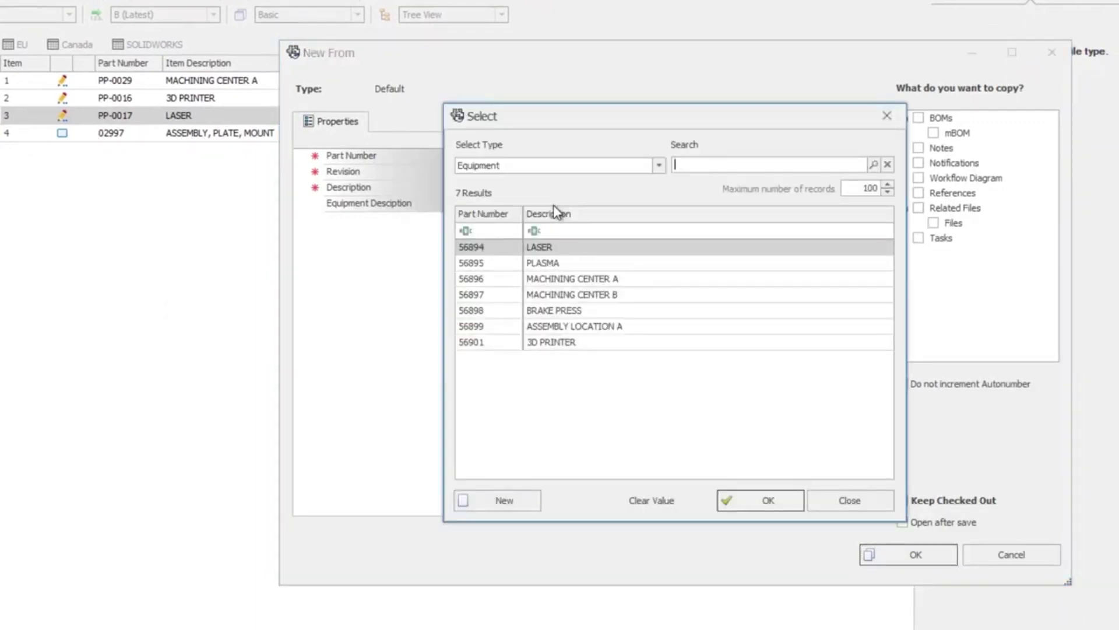
click(609, 316)
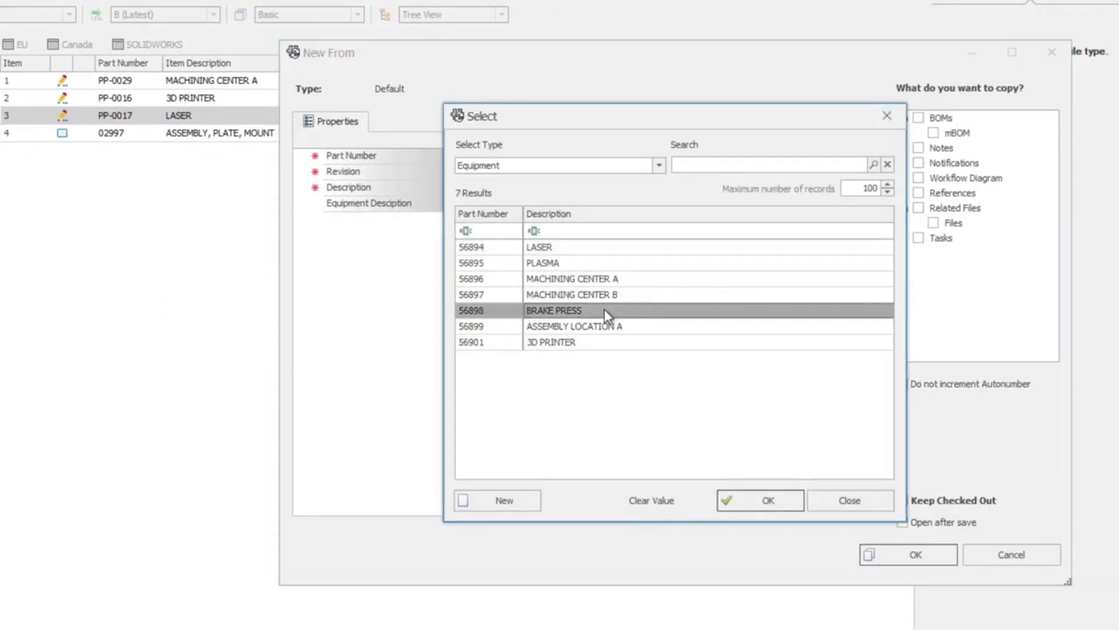
click(743, 502)
click(885, 556)
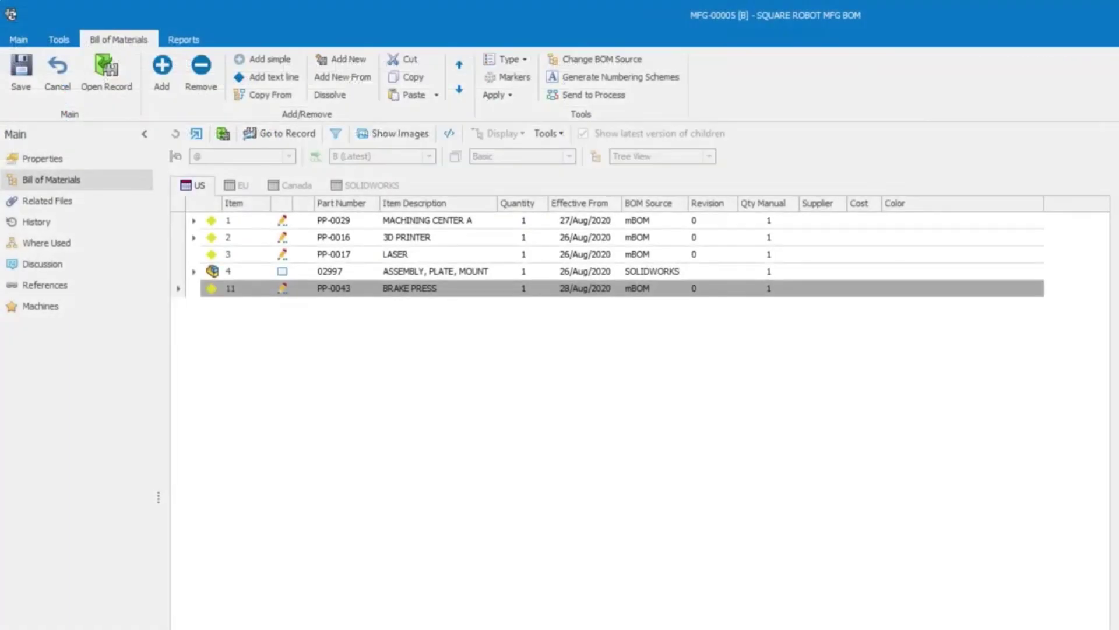
click(213, 271)
click(326, 97)
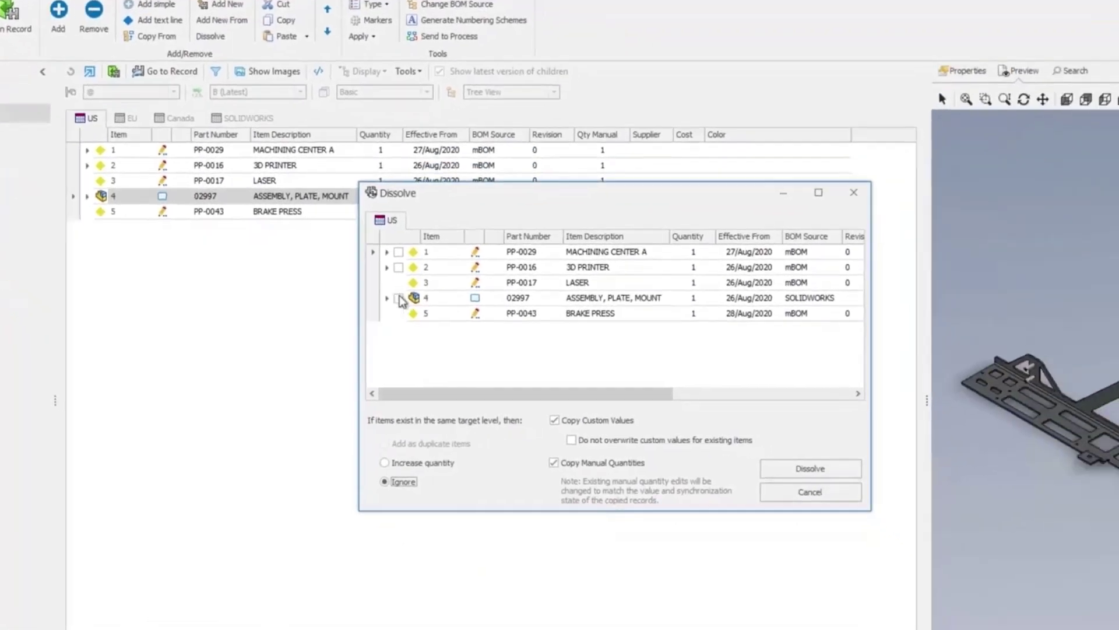
Step: Dissolve ASSEMBLY, PLATE, MOUNT into its parts and remove both stud lines
click(399, 298)
click(777, 474)
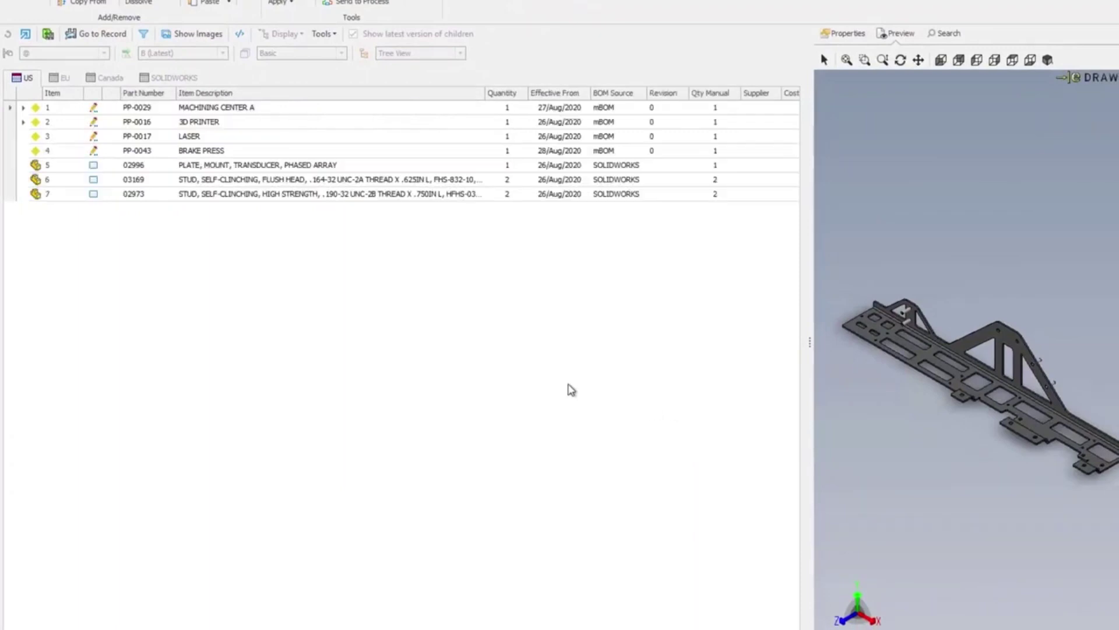
click(36, 182)
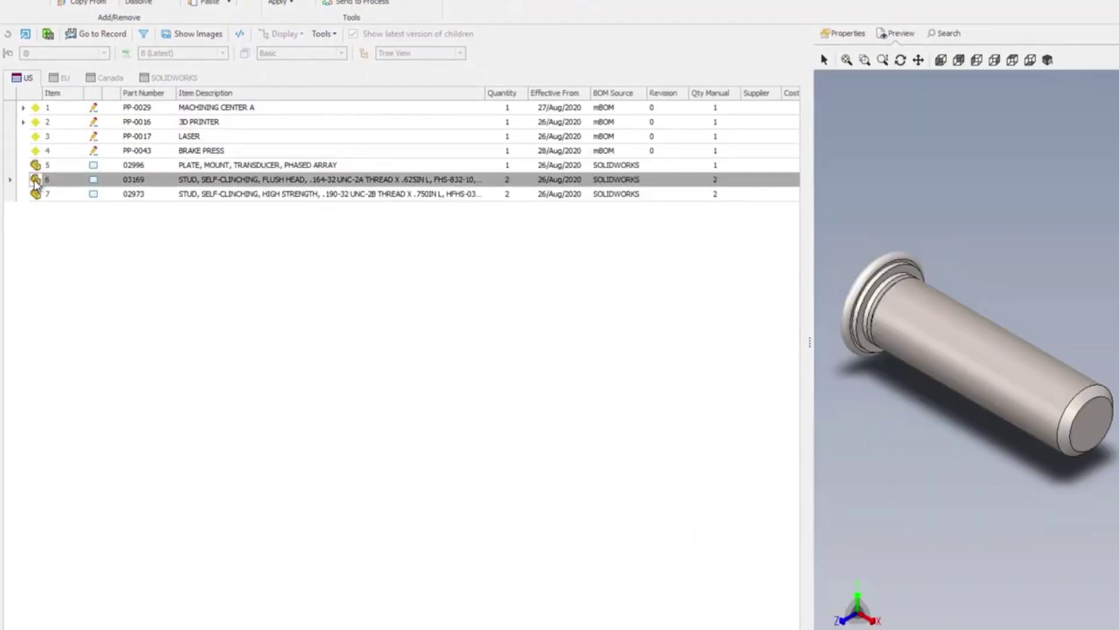
shift+click(36, 194)
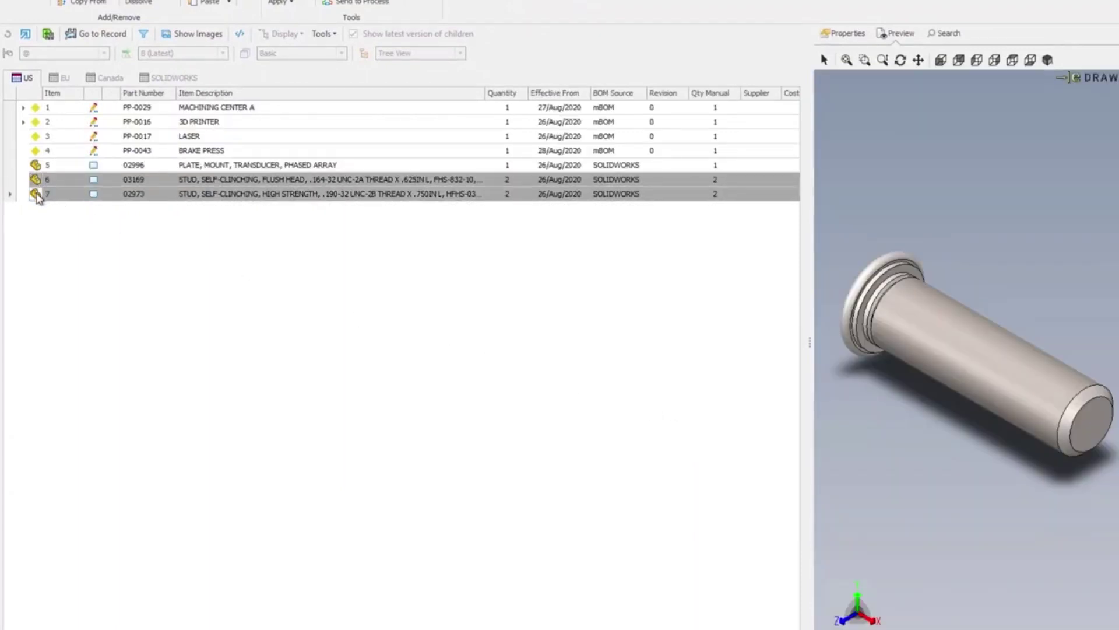
right_click(37, 196)
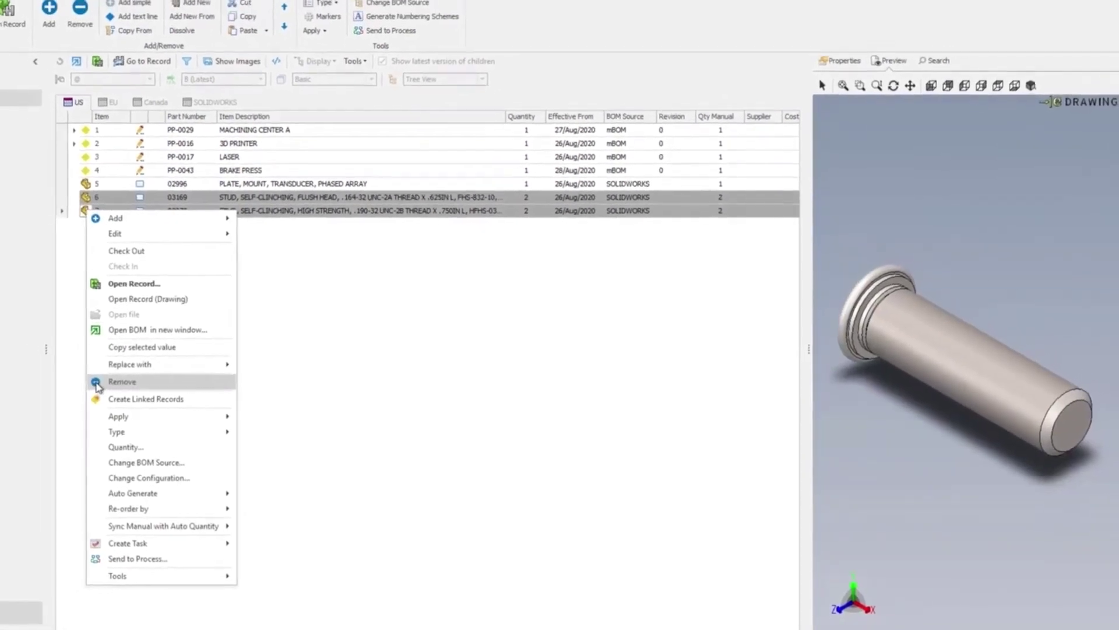
click(96, 383)
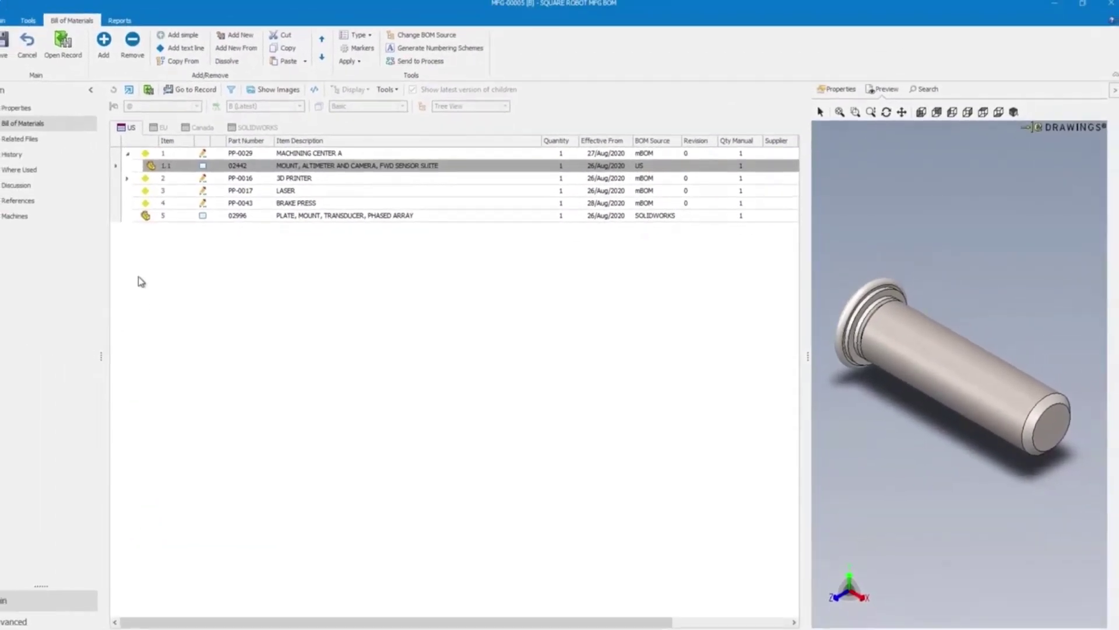
Step: Bring up the PLATE, MOUNT, TRANSDUCER line's actions and open SOLIDWORKS PDM Web2
click(155, 219)
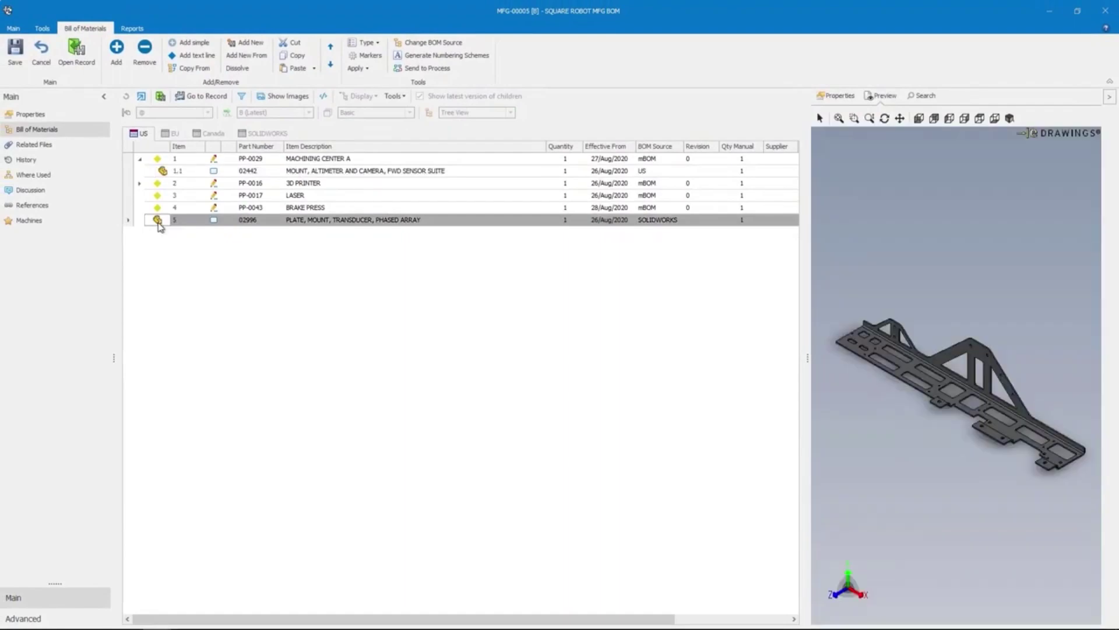
right_click(156, 221)
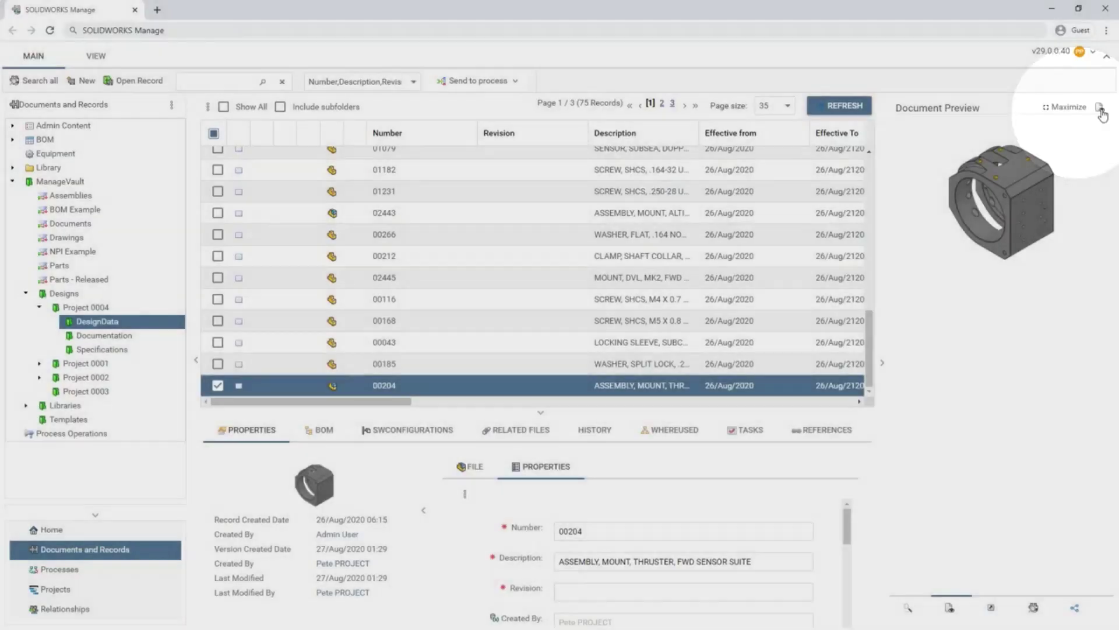
click(1100, 108)
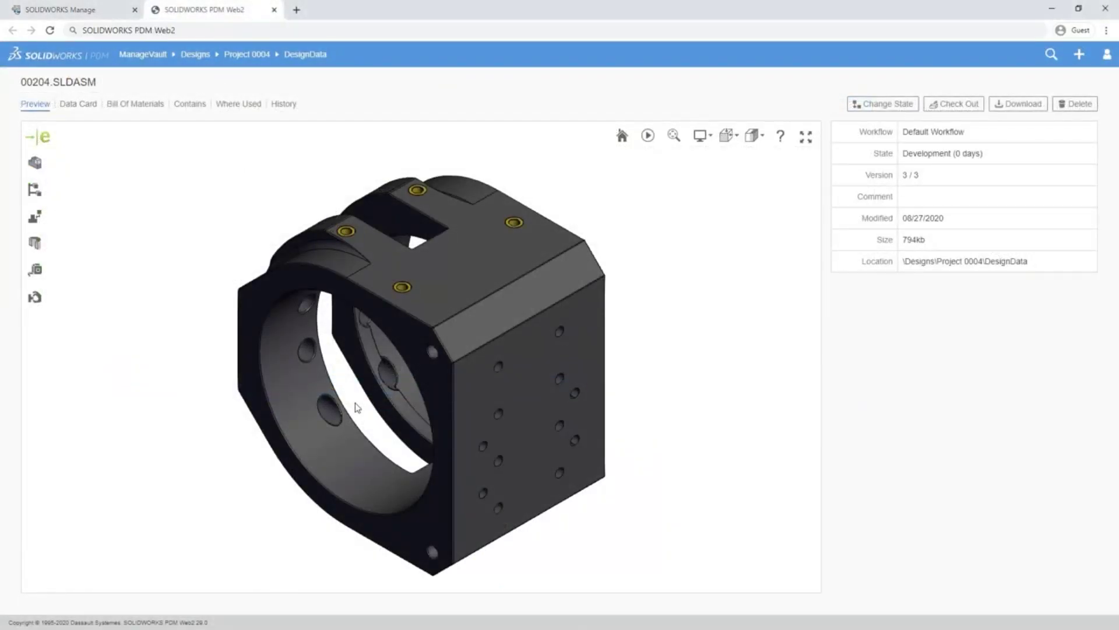
Step: Rotate the 00204.SLDASM web preview to show the assembly's bore face
drag(357, 400, 458, 392)
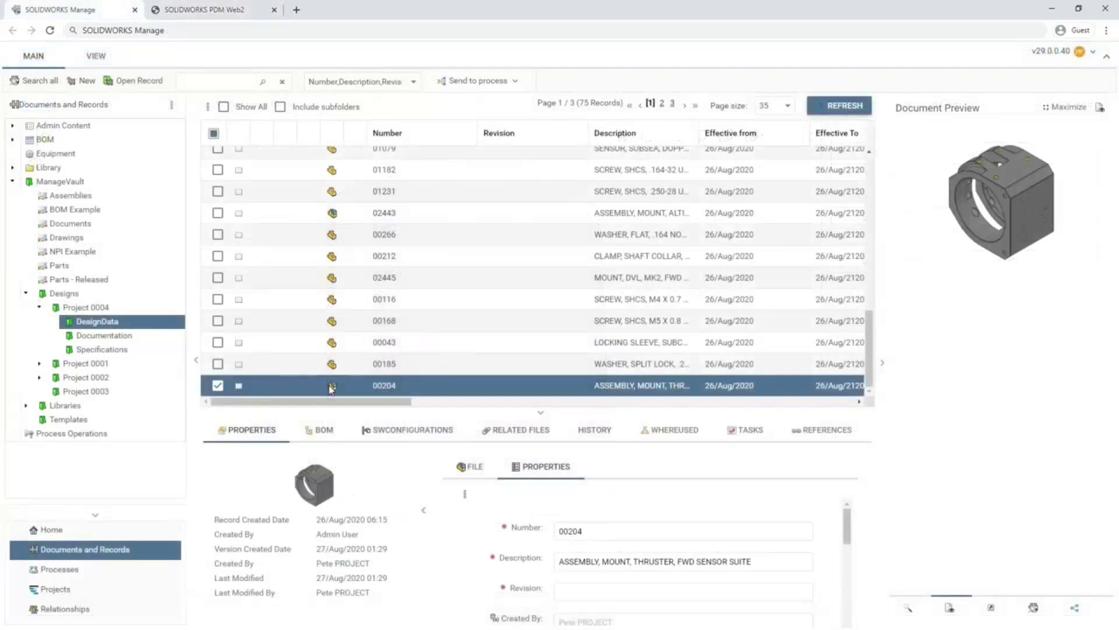
Step: Copy a share link for 00204 using the Reference Files template, with security options off
right_click(330, 387)
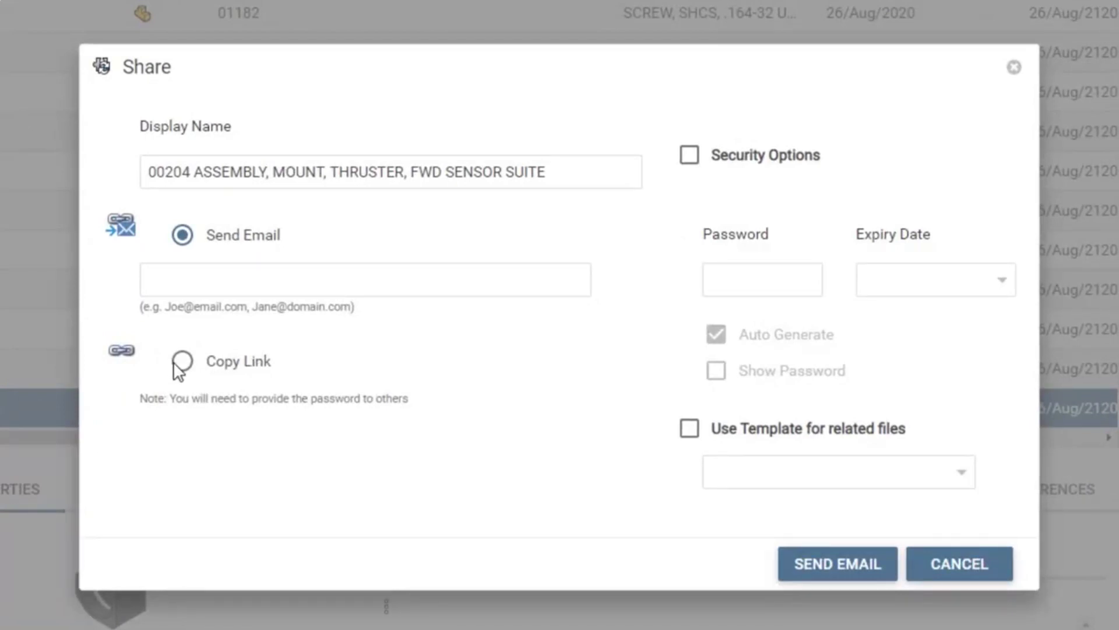
click(183, 362)
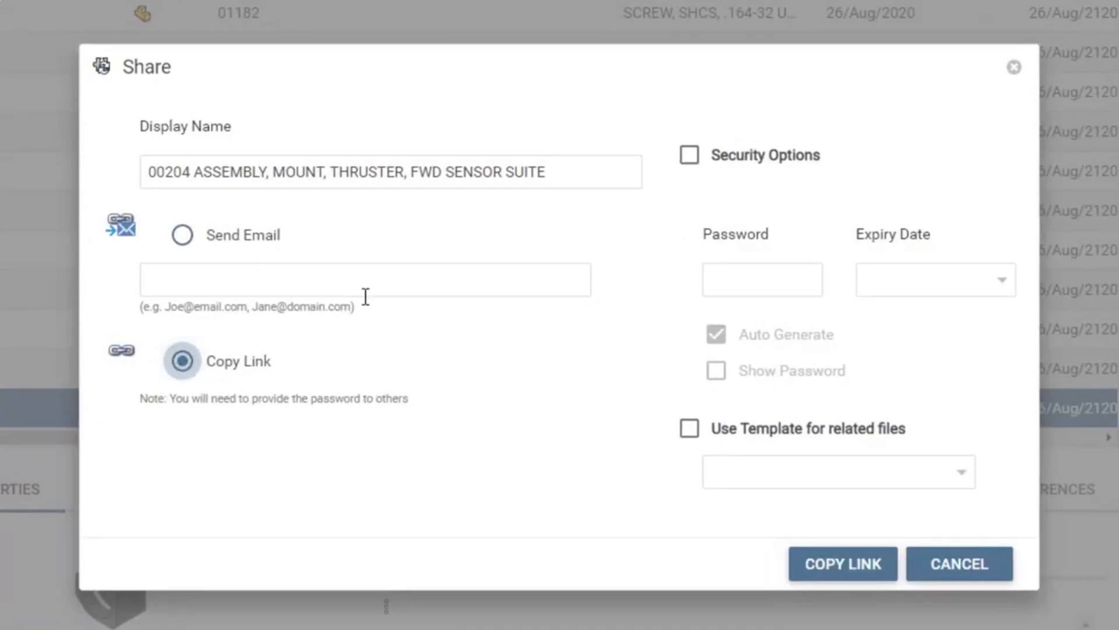
click(688, 155)
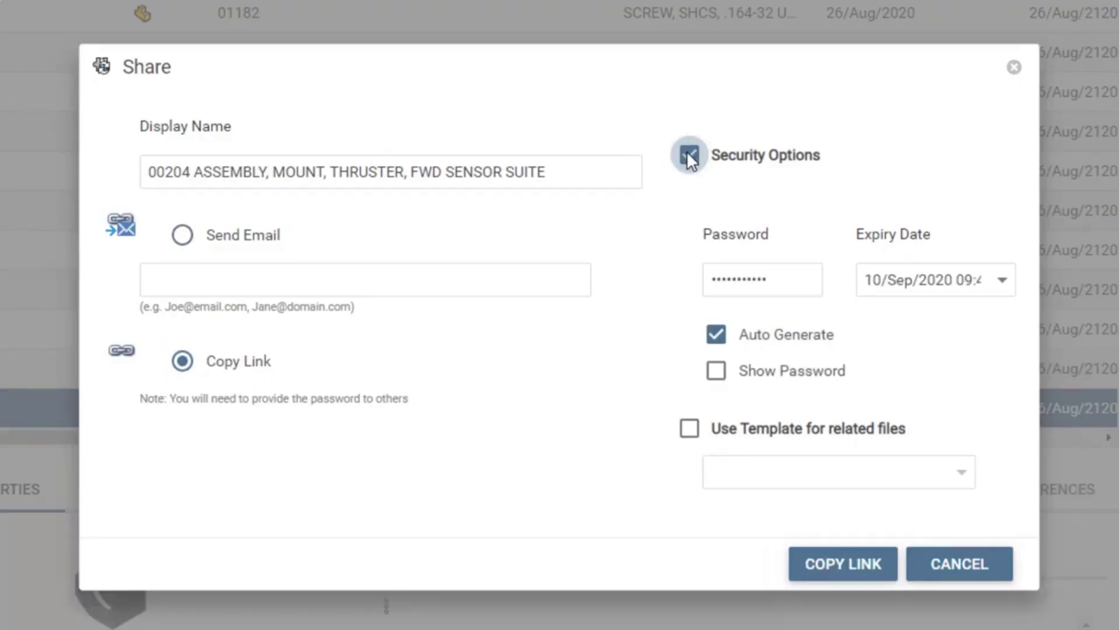
click(688, 154)
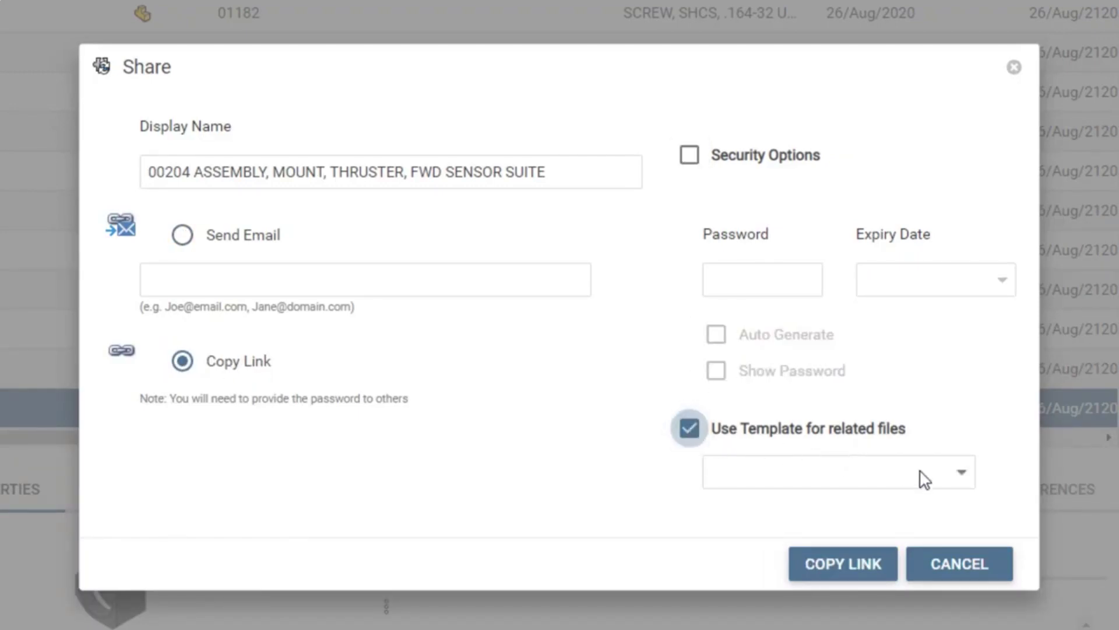
click(960, 473)
click(949, 506)
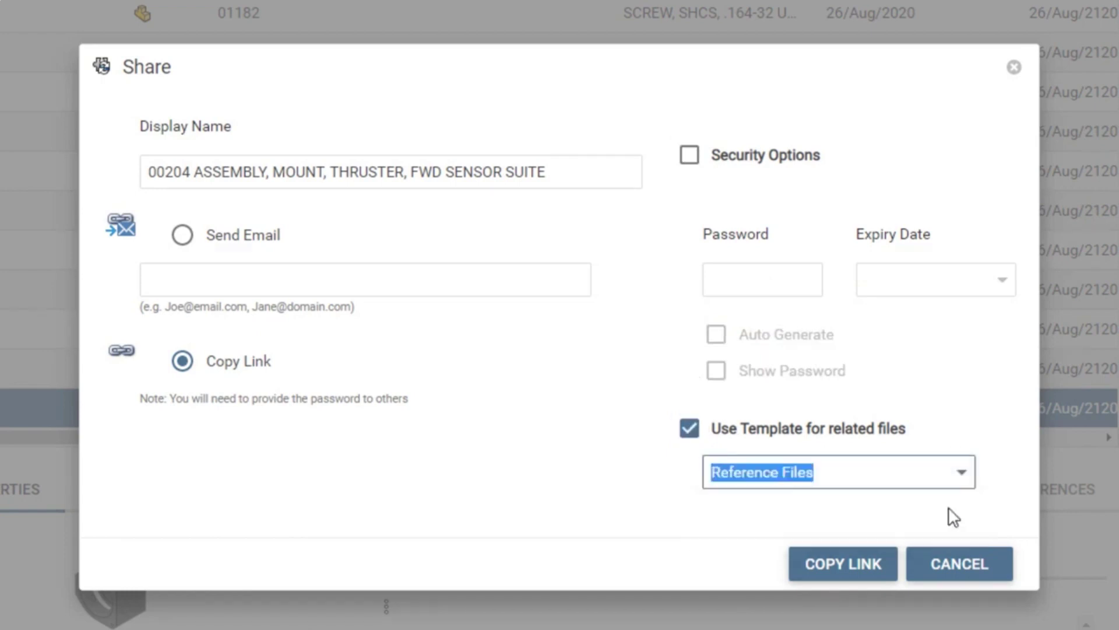
click(869, 559)
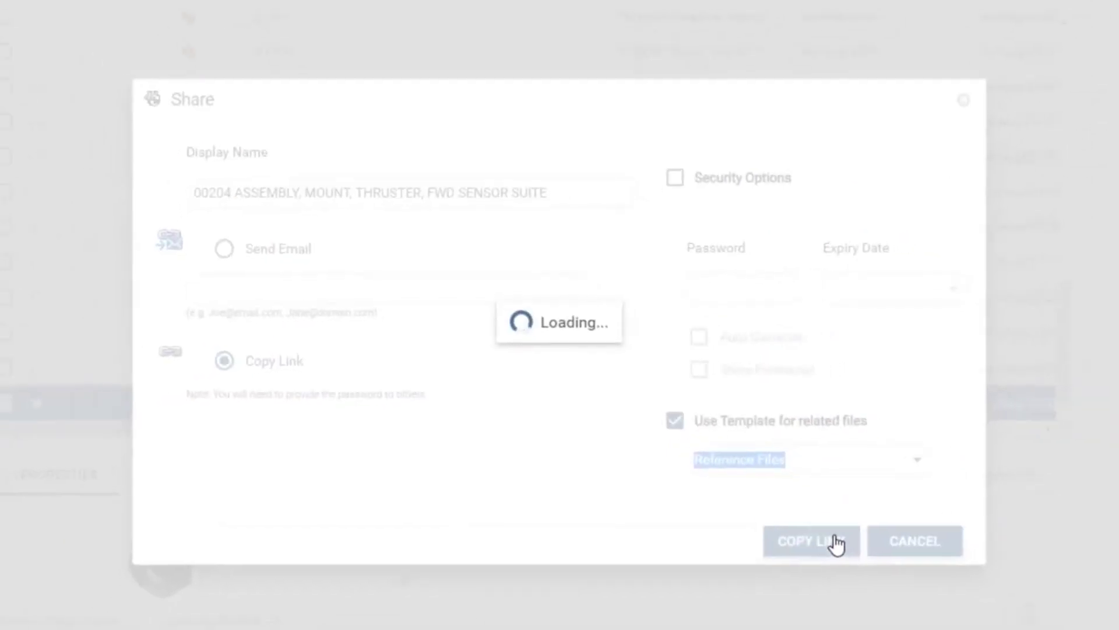